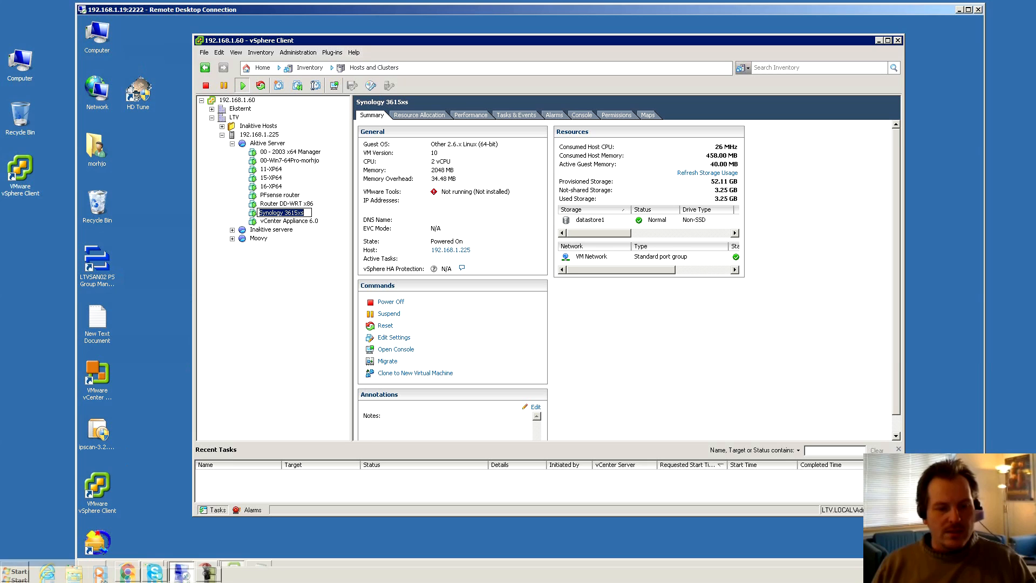
pyautogui.click(127, 572)
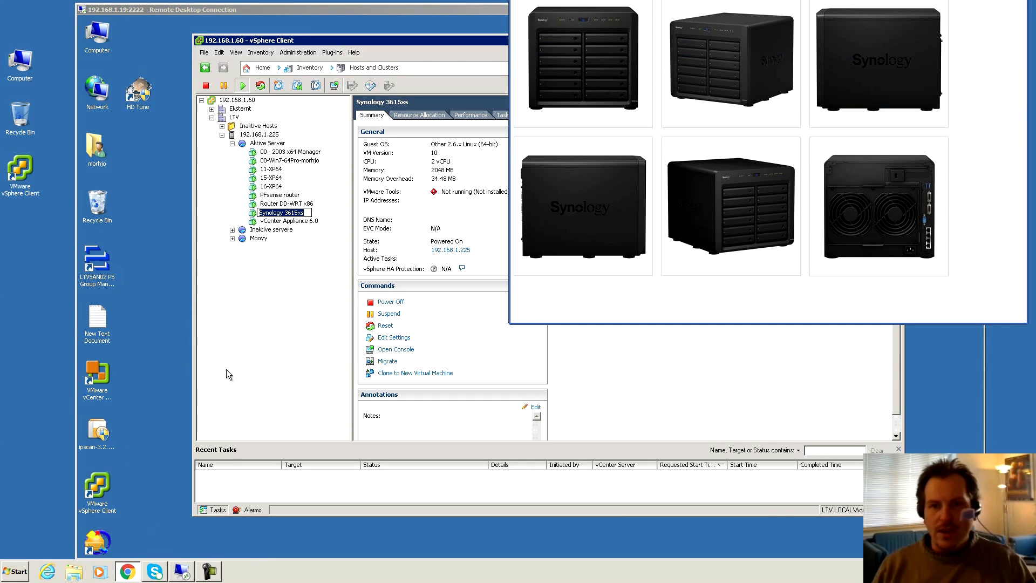
pyautogui.moveTo(801, 0); pyautogui.dragTo(797, 2)
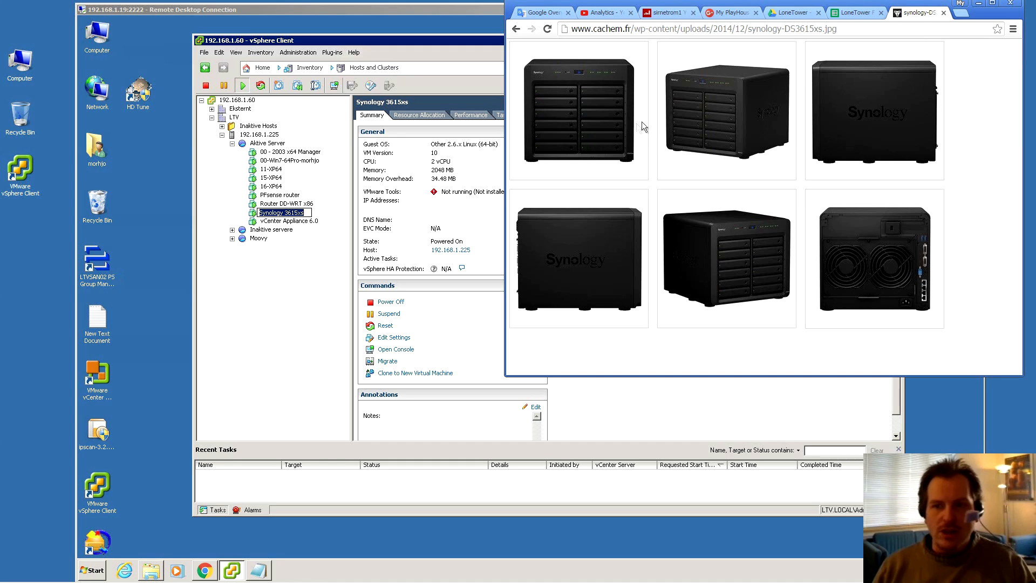
pyautogui.click(979, 4)
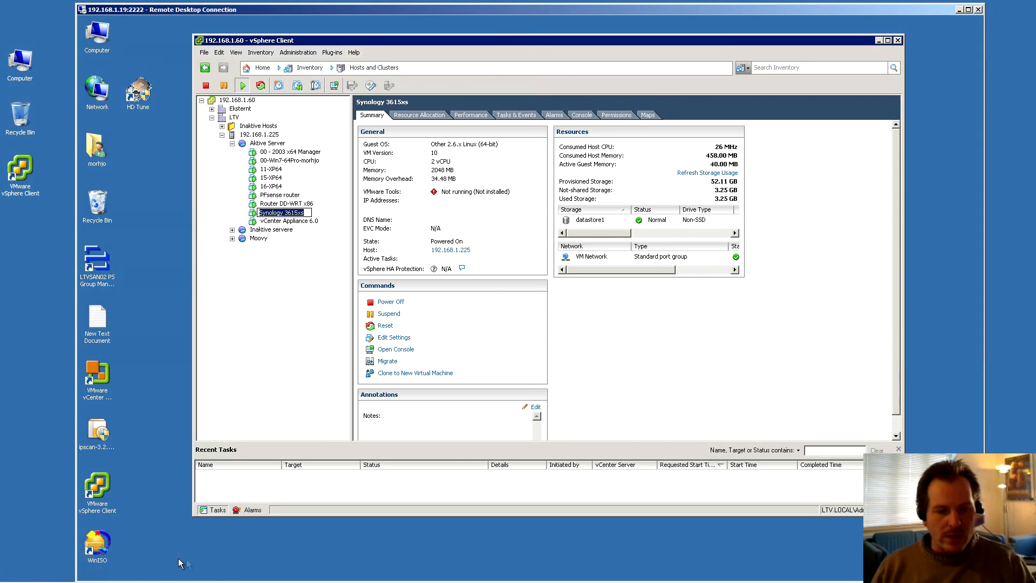
pyautogui.click(210, 577)
# Reposition the DiskStation browser window and launch Control Panel from the DSM desktop
pyautogui.moveTo(432, 89); pyautogui.dragTo(420, 69)
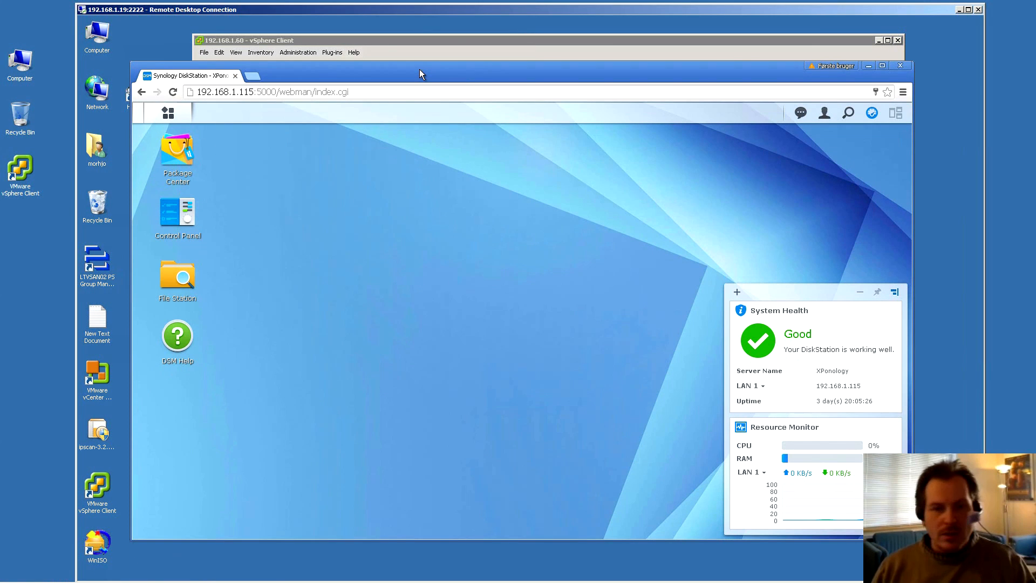
pyautogui.moveTo(465, 8); pyautogui.dragTo(464, 6)
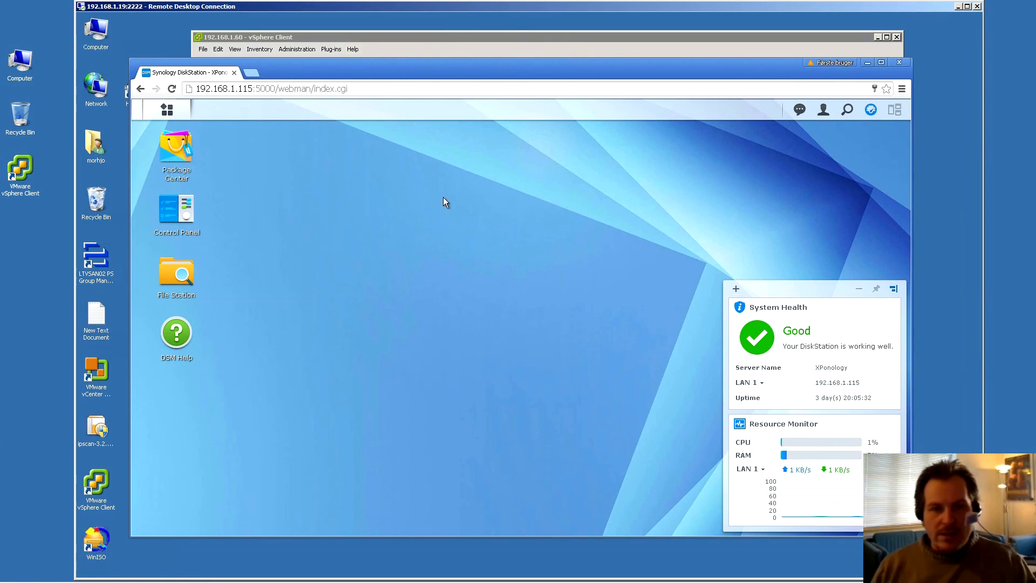
pyautogui.moveTo(507, 63); pyautogui.dragTo(493, 79)
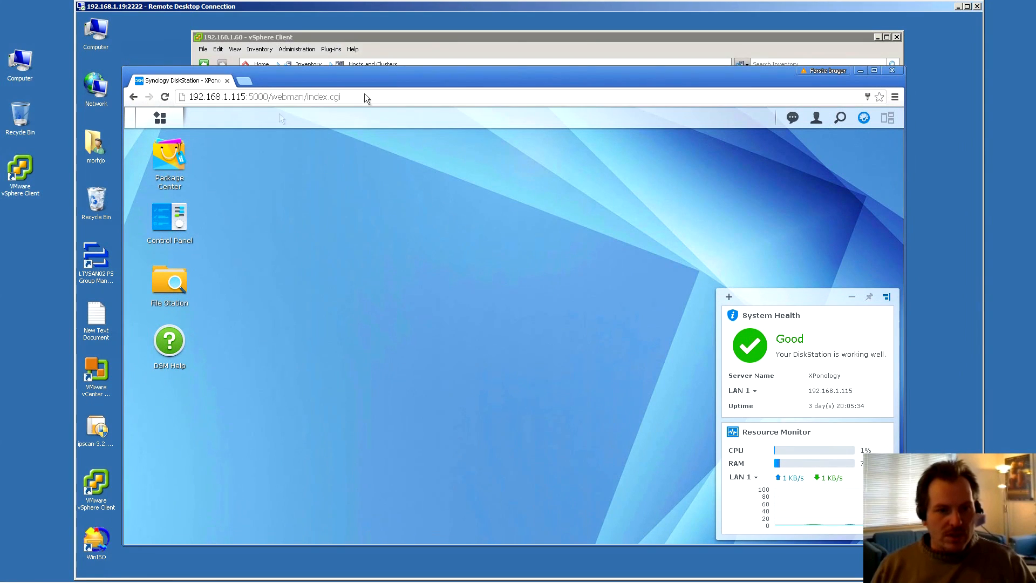
pyautogui.click(169, 238)
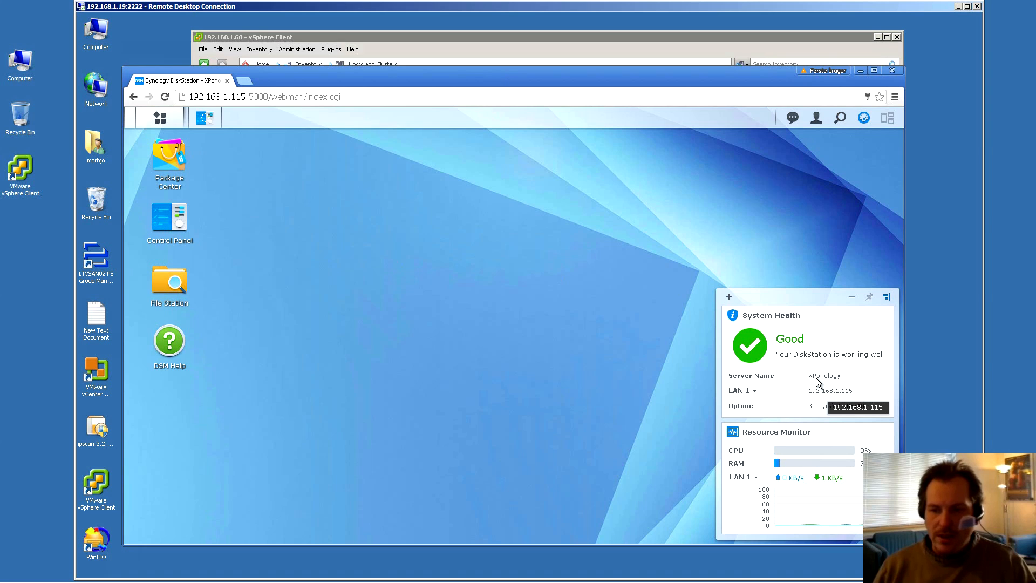
pyautogui.click(856, 315)
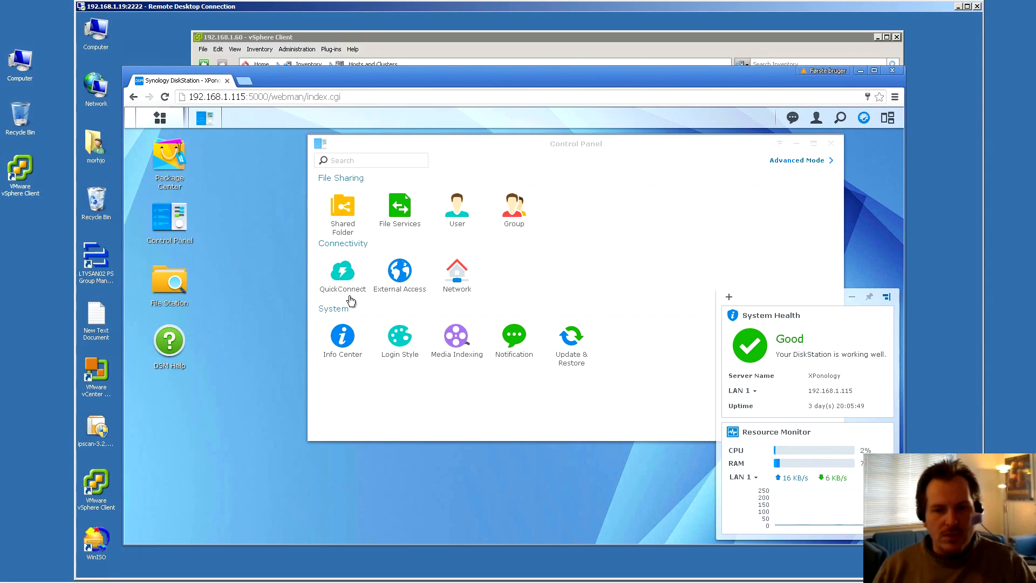
# Open Info Center and review the server's CPU model and uptime values
pyautogui.click(345, 337)
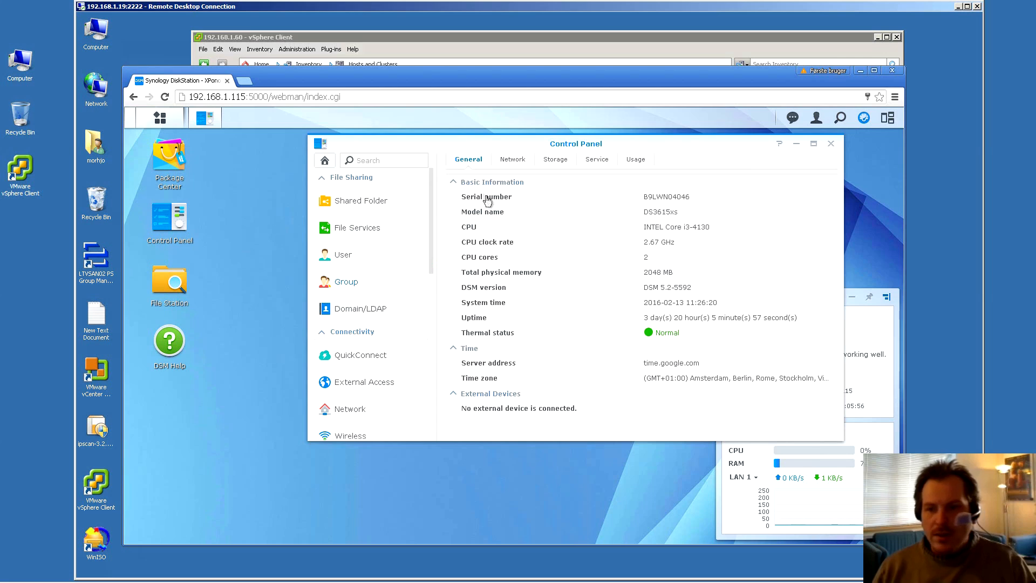
pyautogui.moveTo(645, 227); pyautogui.dragTo(715, 230)
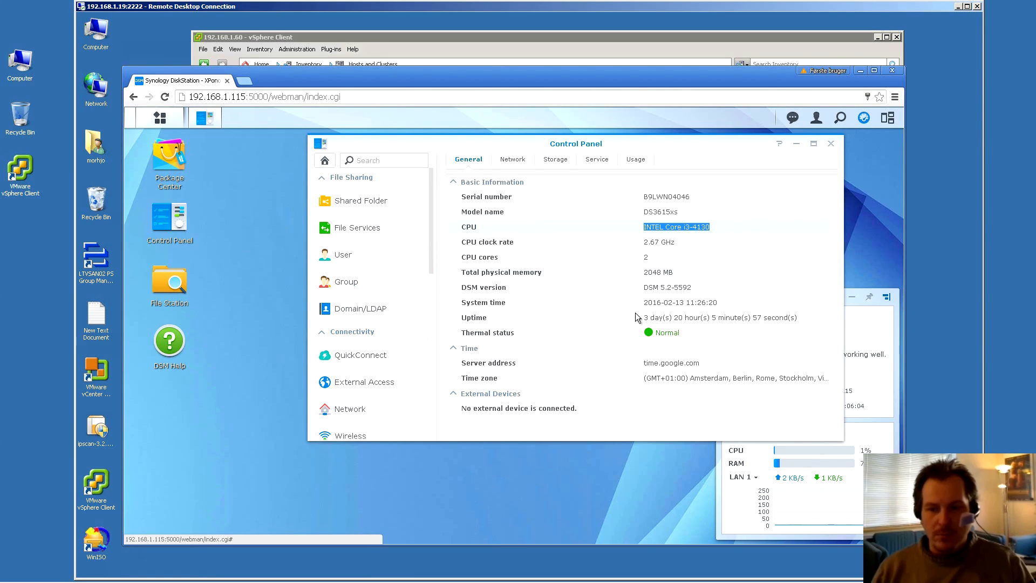
pyautogui.moveTo(641, 322); pyautogui.dragTo(803, 322)
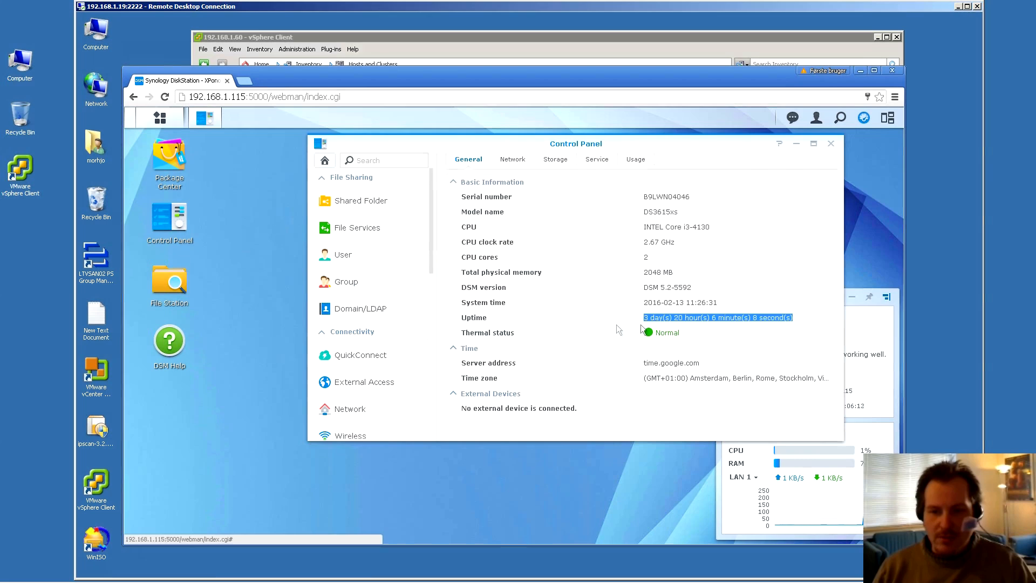
pyautogui.click(600, 325)
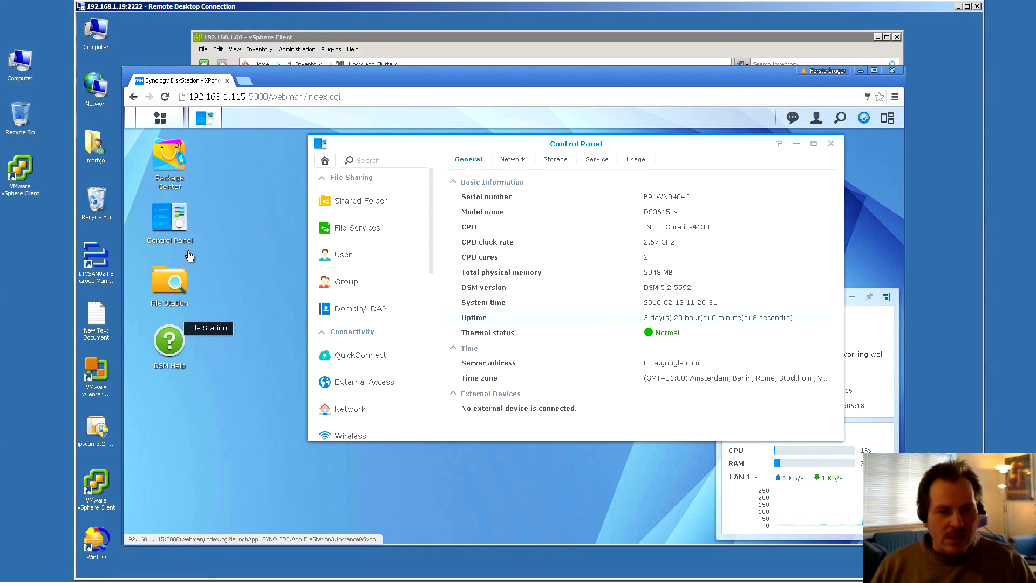
# Check Package Center for updates, close it, and bring up the Main Menu application list
pyautogui.click(166, 163)
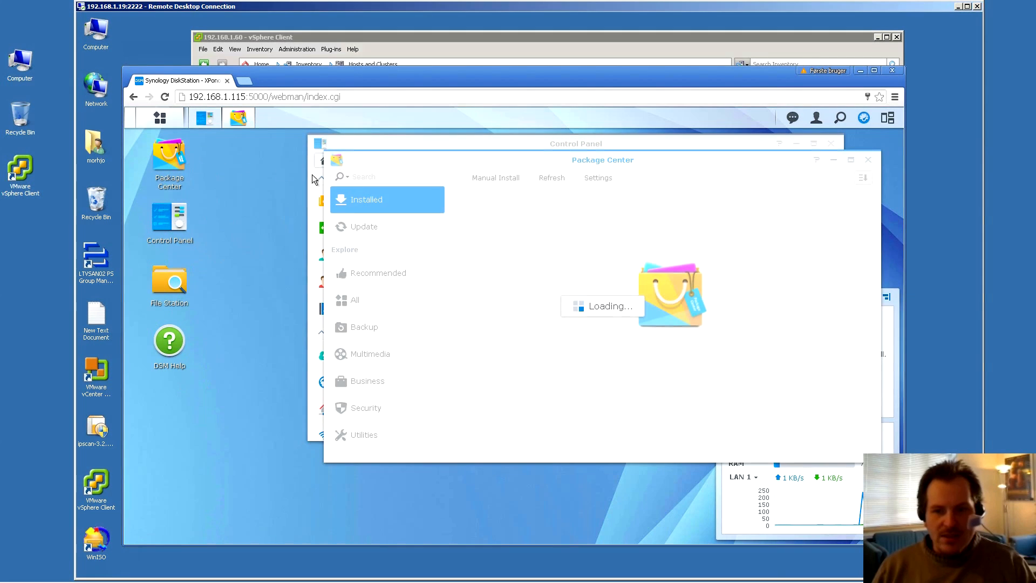
pyautogui.click(361, 229)
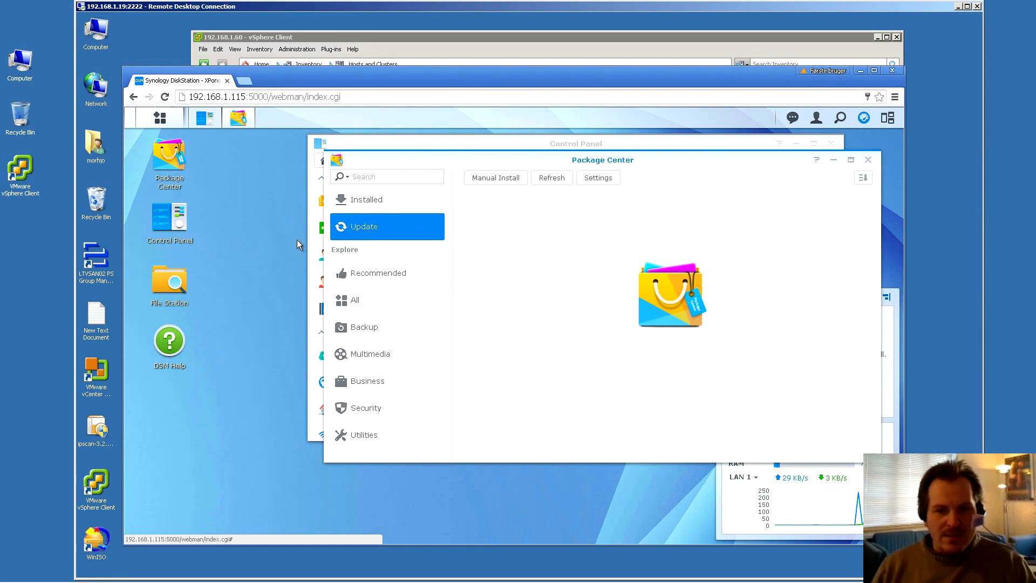
pyautogui.click(866, 159)
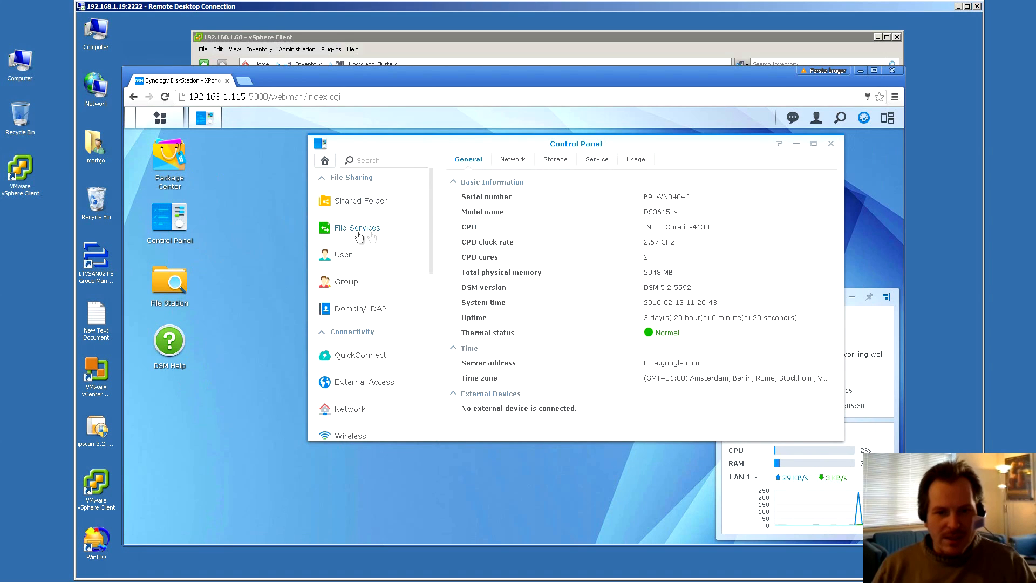
pyautogui.moveTo(714, 145); pyautogui.dragTo(614, 156)
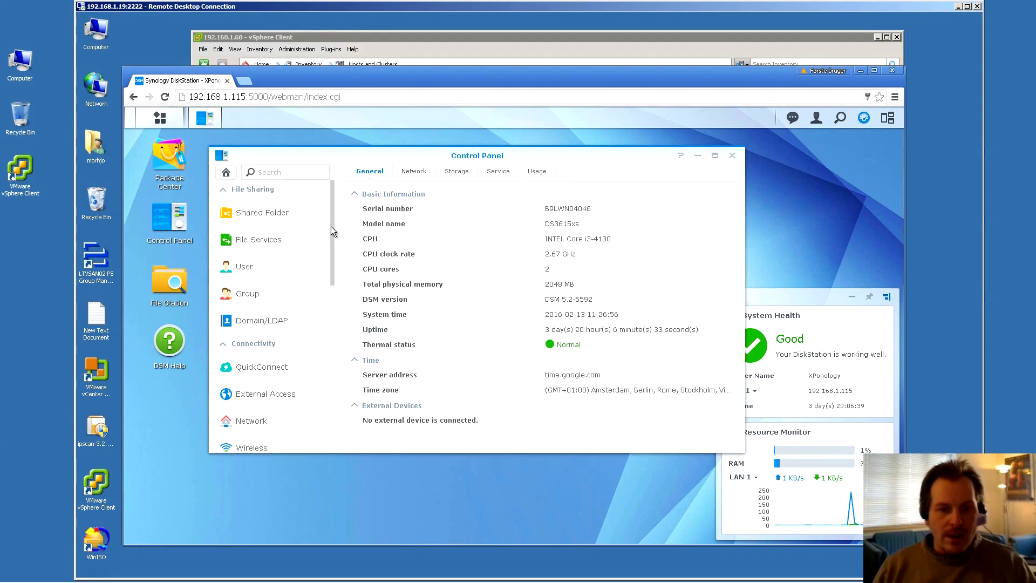
pyautogui.moveTo(331, 231); pyautogui.dragTo(319, 375)
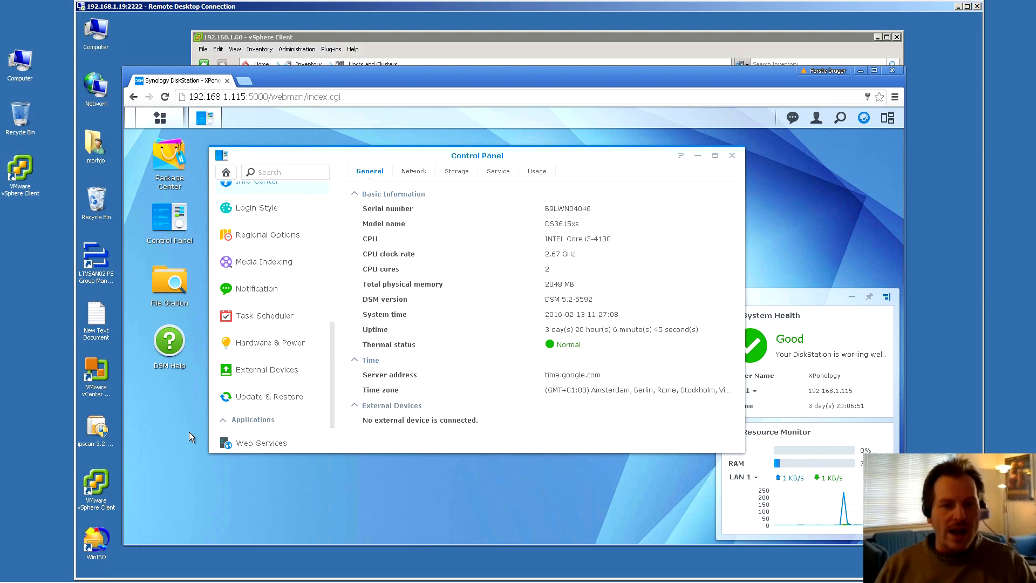
pyautogui.click(160, 118)
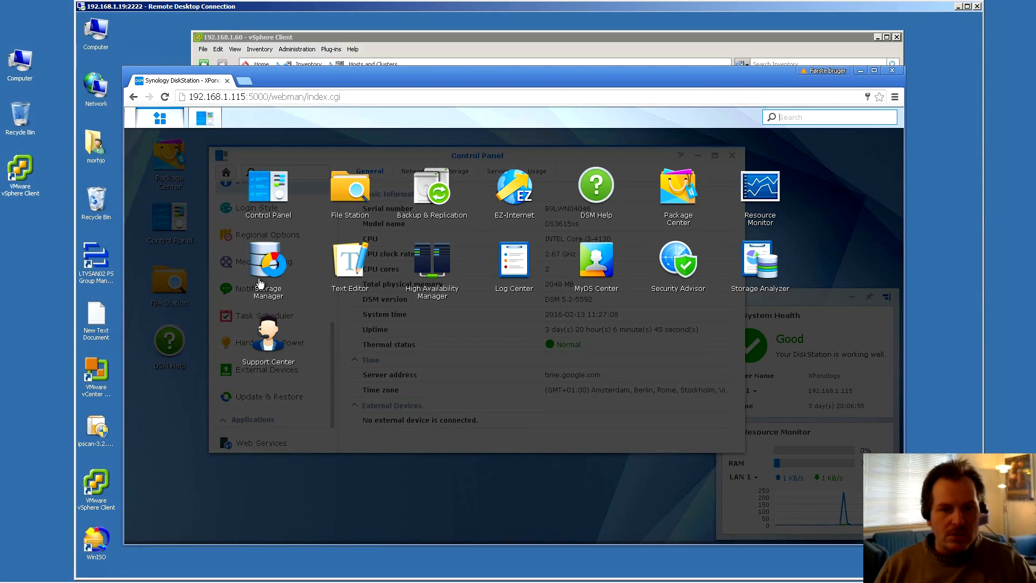
# Check Storage Manager's iSCSI LUN and iSCSI Target pages, then close Storage Manager and Control Panel
pyautogui.click(264, 262)
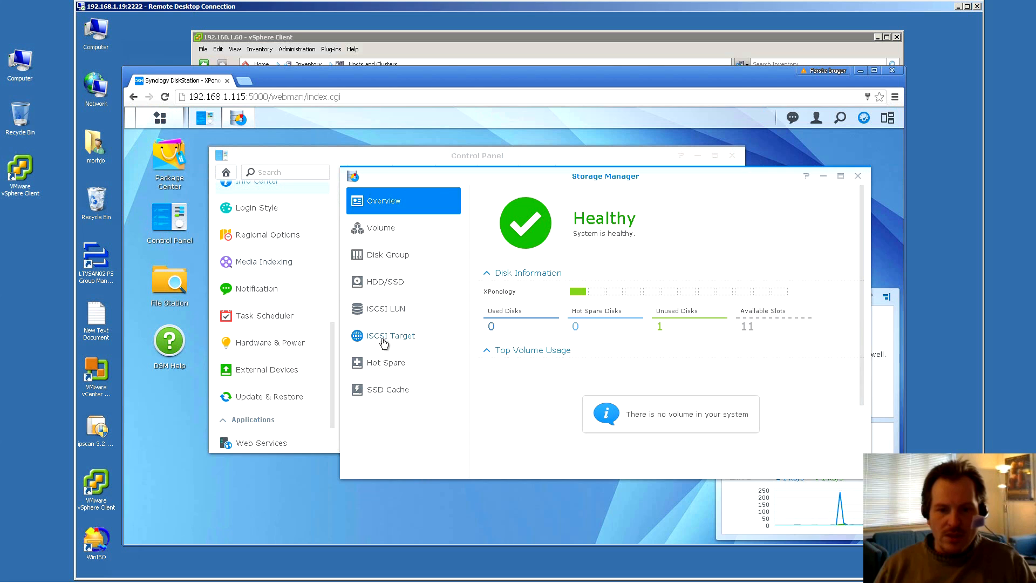
pyautogui.click(383, 311)
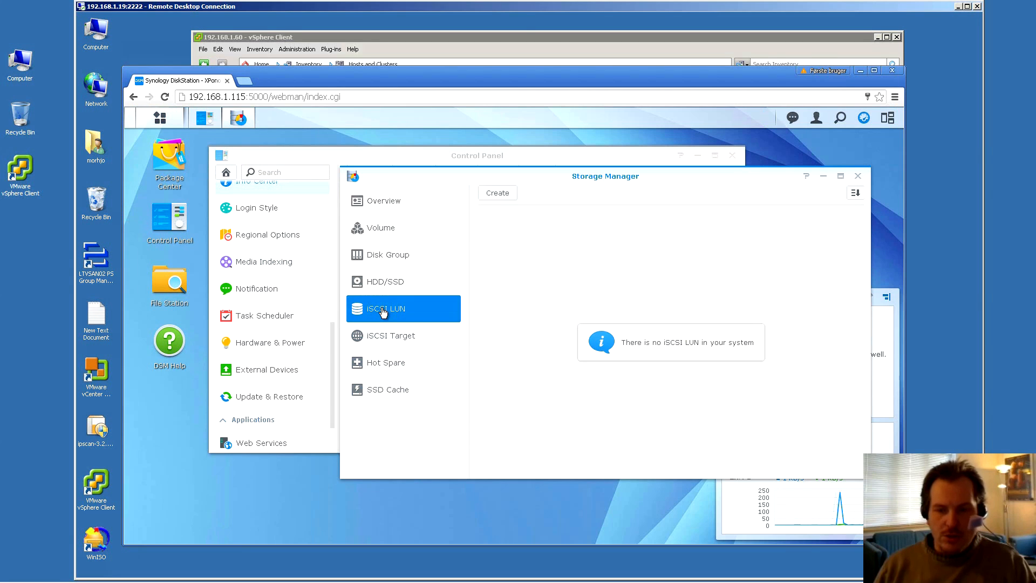
pyautogui.click(385, 338)
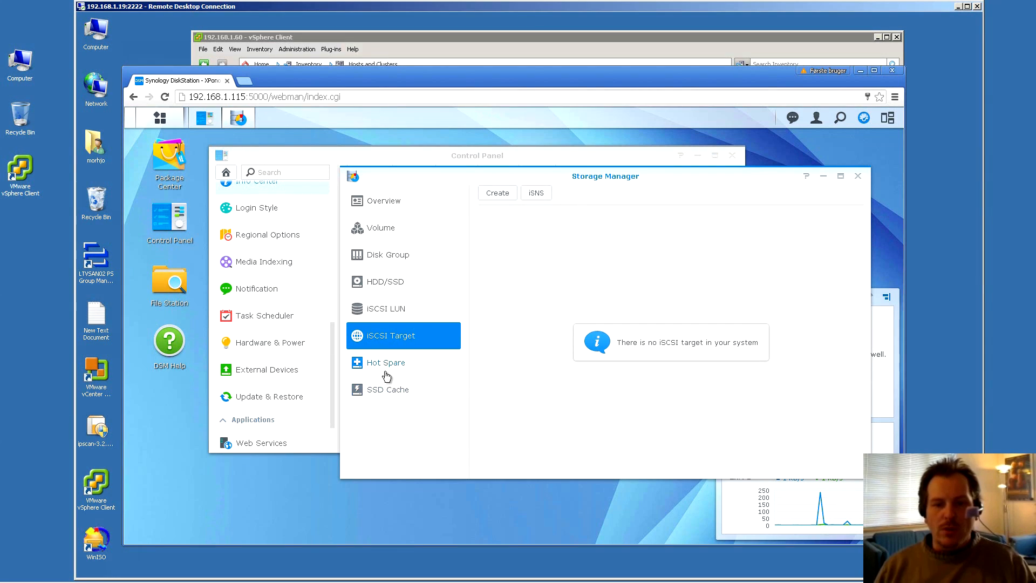
pyautogui.click(858, 178)
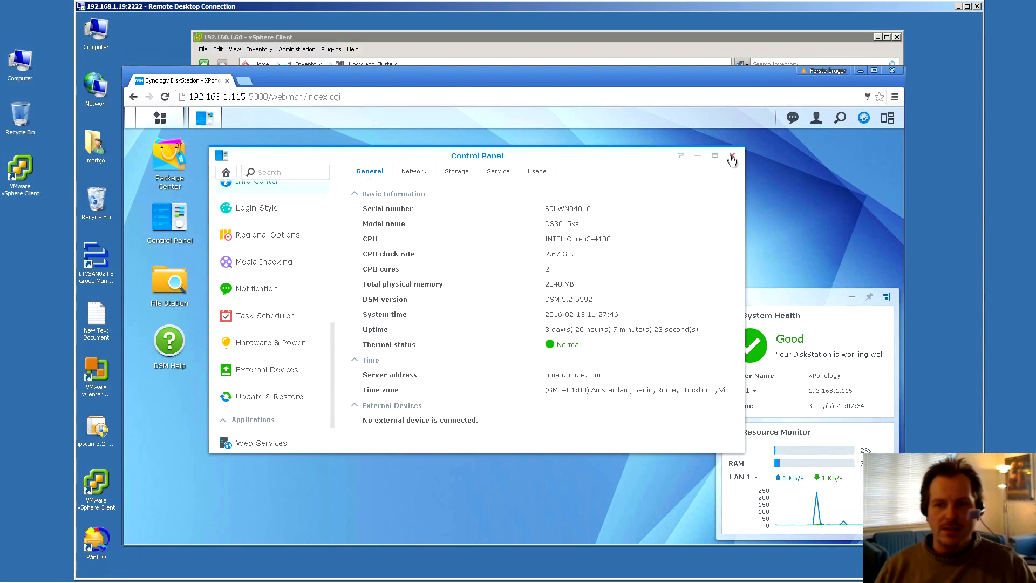
pyautogui.click(732, 156)
# Close the DiskStation browser, shift the vSphere Client window right, and open the Synology VM folder
pyautogui.click(892, 70)
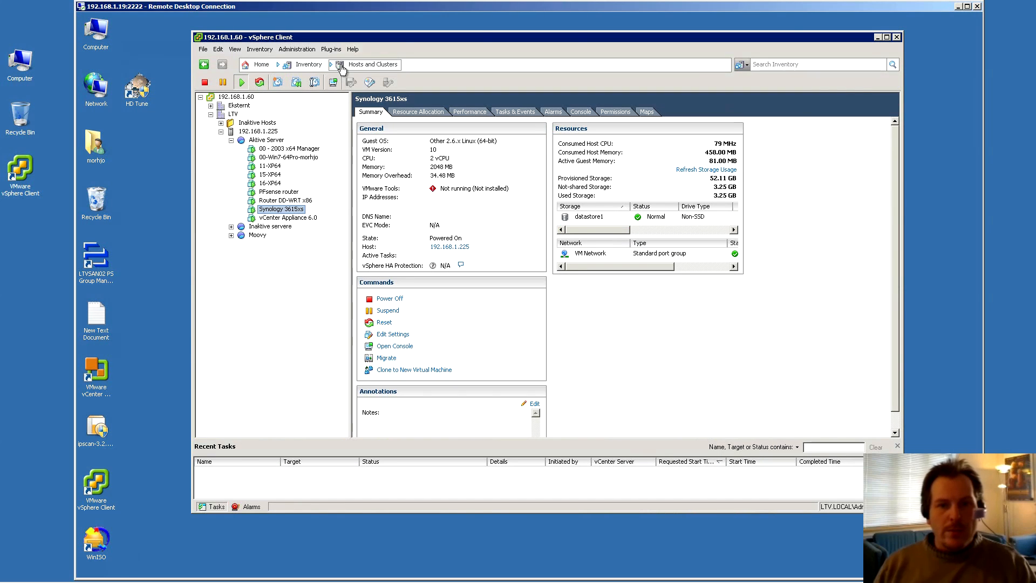
pyautogui.moveTo(400, 37); pyautogui.dragTo(451, 33)
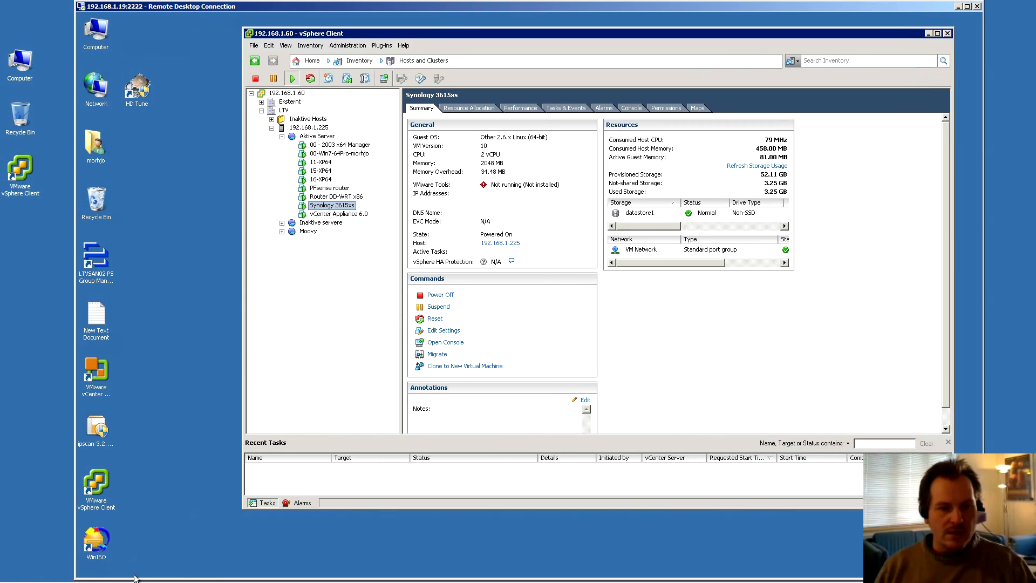
pyautogui.moveTo(450, 8); pyautogui.dragTo(452, 0)
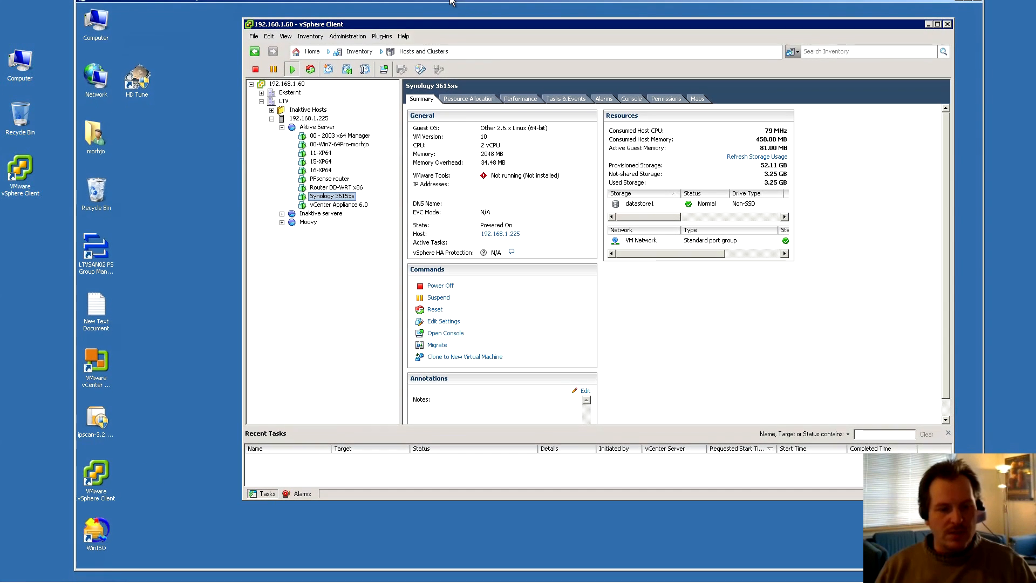
pyautogui.click(136, 573)
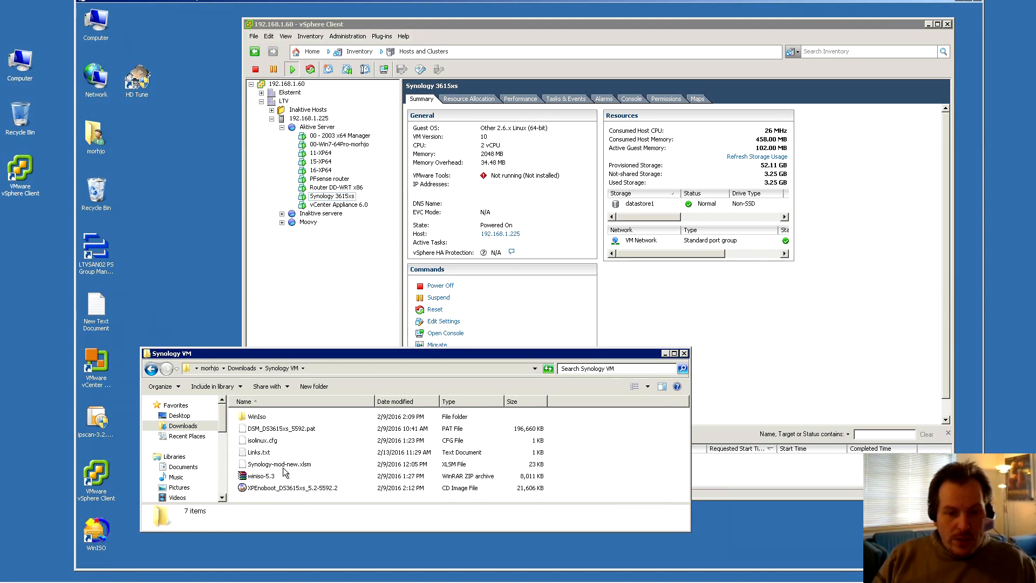
# Inspect the XPEnoboot_DS3615xs_5.2-5592.2 image, then switch to the XPEnology download page in Chrome
pyautogui.click(264, 488)
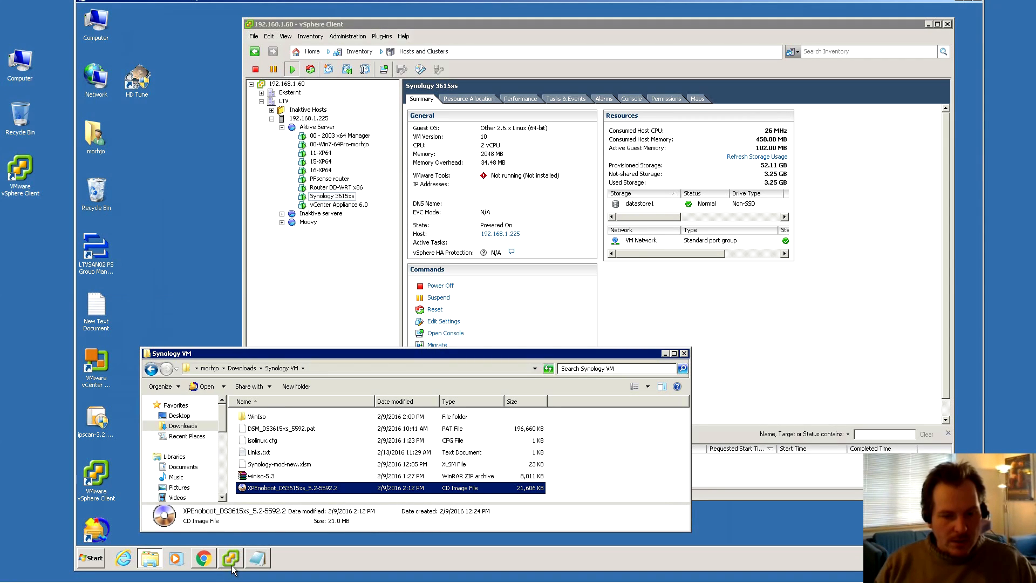
pyautogui.click(204, 558)
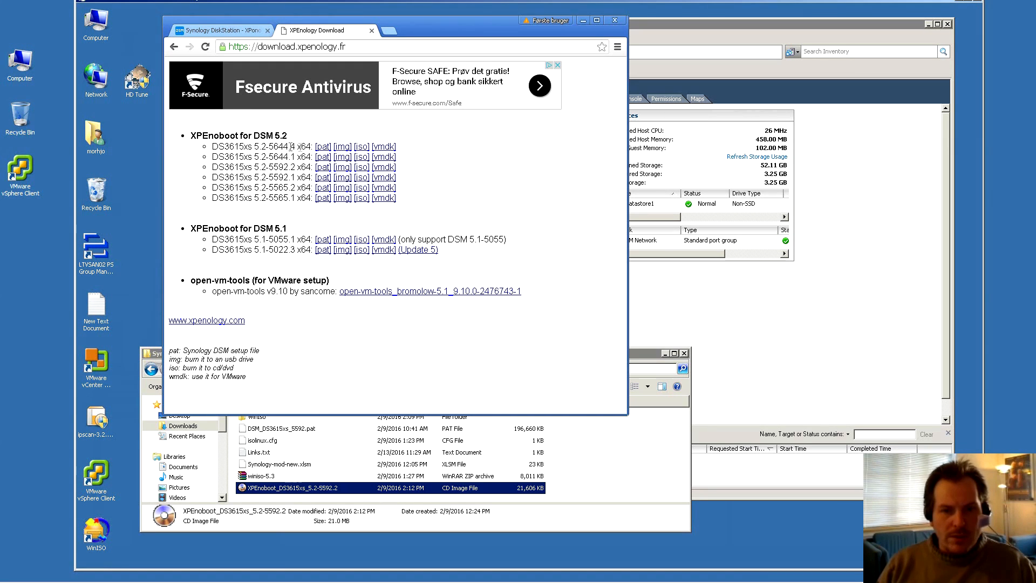
# Download the XPEnoboot DS3615xs 5.2-5644.4 ISO into the Synology VM folder and dismiss the download notice
pyautogui.click(362, 150)
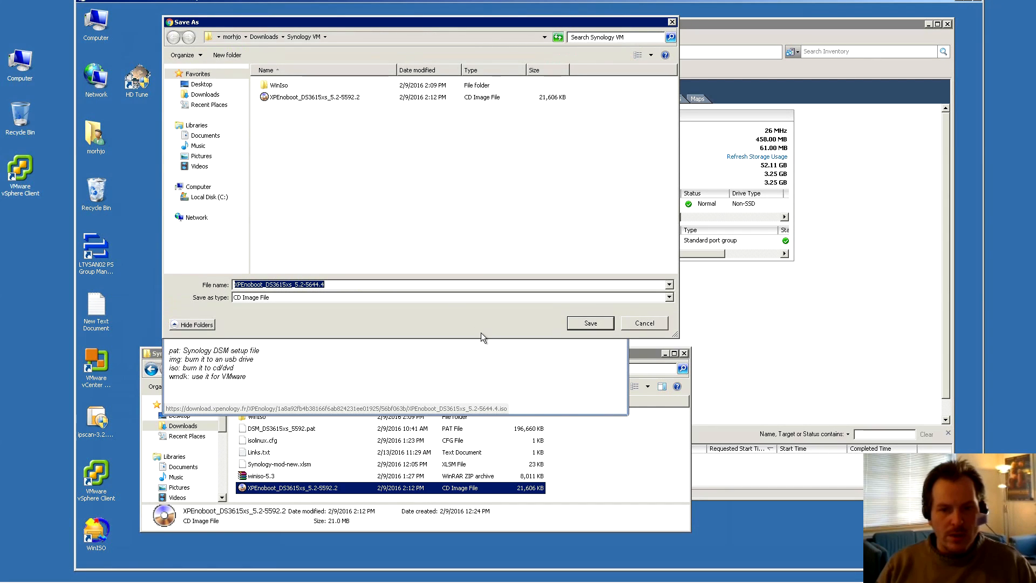
pyautogui.click(591, 322)
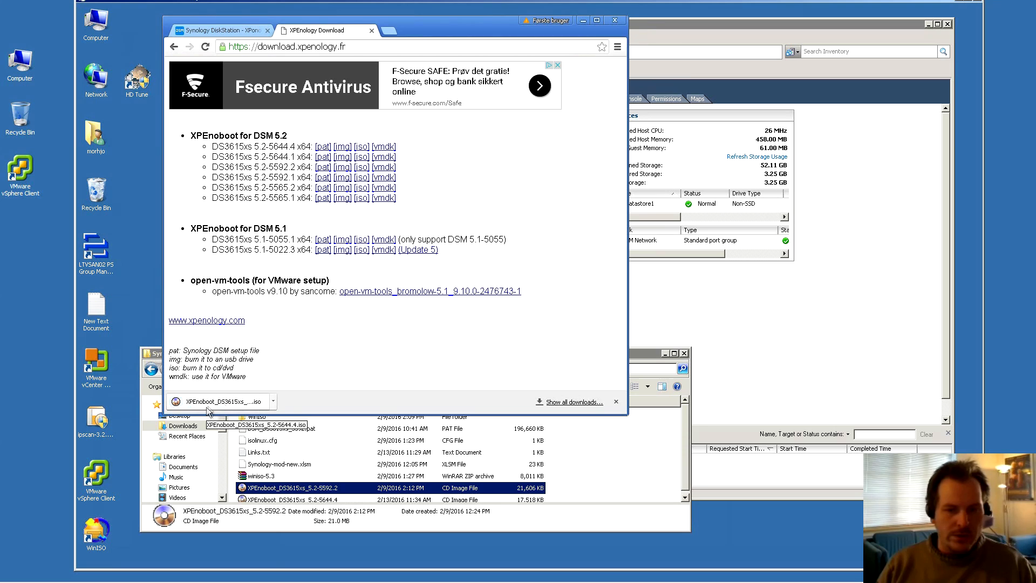
pyautogui.click(616, 402)
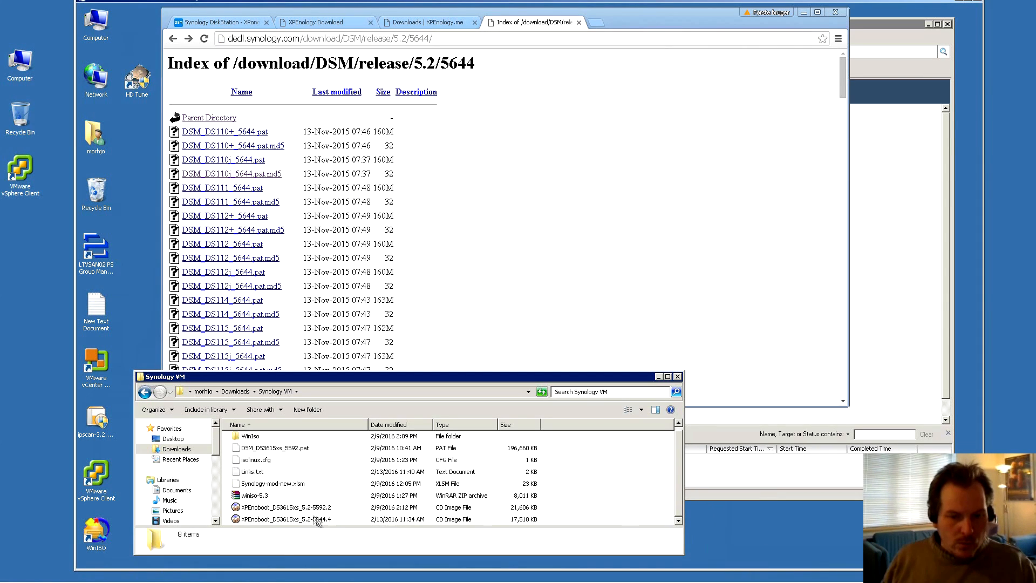
# Compare the 5592.2 and 5644.4 boot images, then trim the URL to the /release/5.2/ listing
pyautogui.click(276, 508)
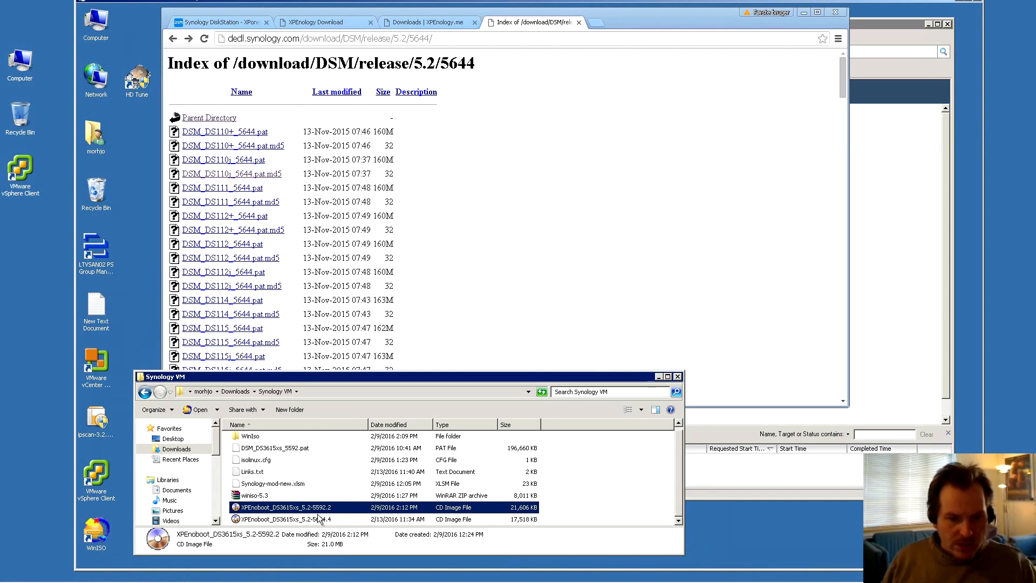
pyautogui.click(302, 519)
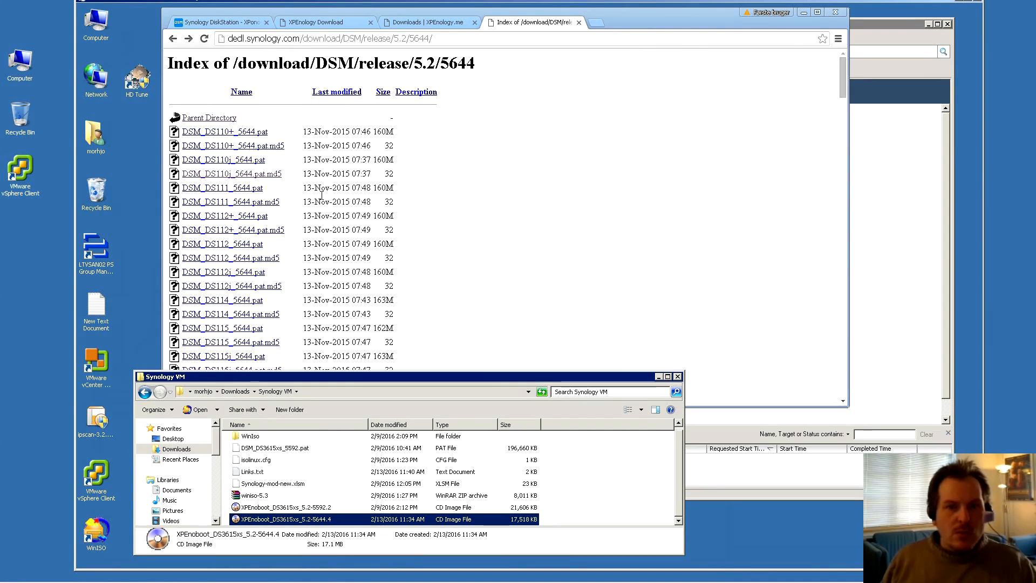
pyautogui.click(487, 39)
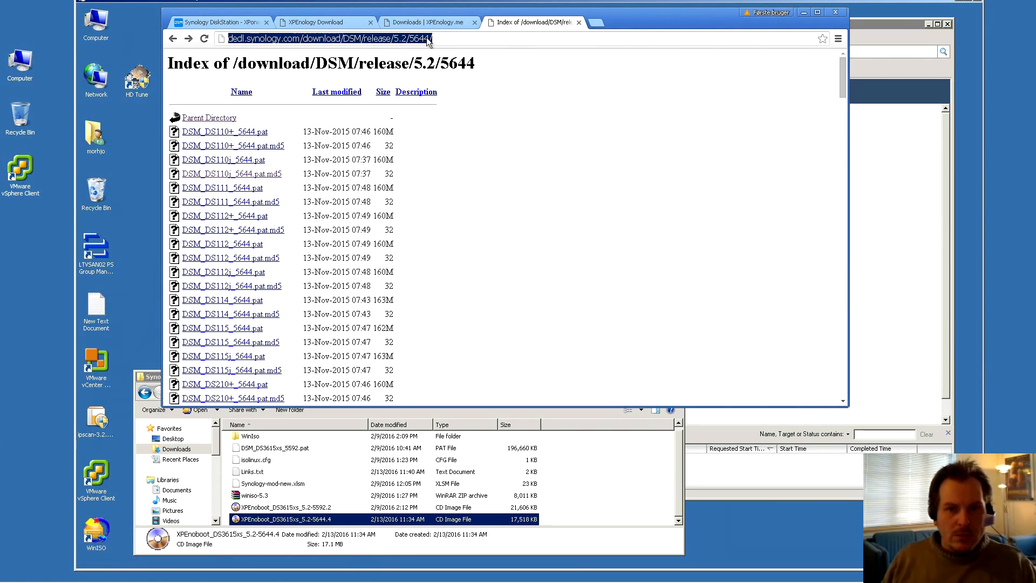
pyautogui.click(409, 39)
pyautogui.moveTo(410, 38); pyautogui.dragTo(446, 37)
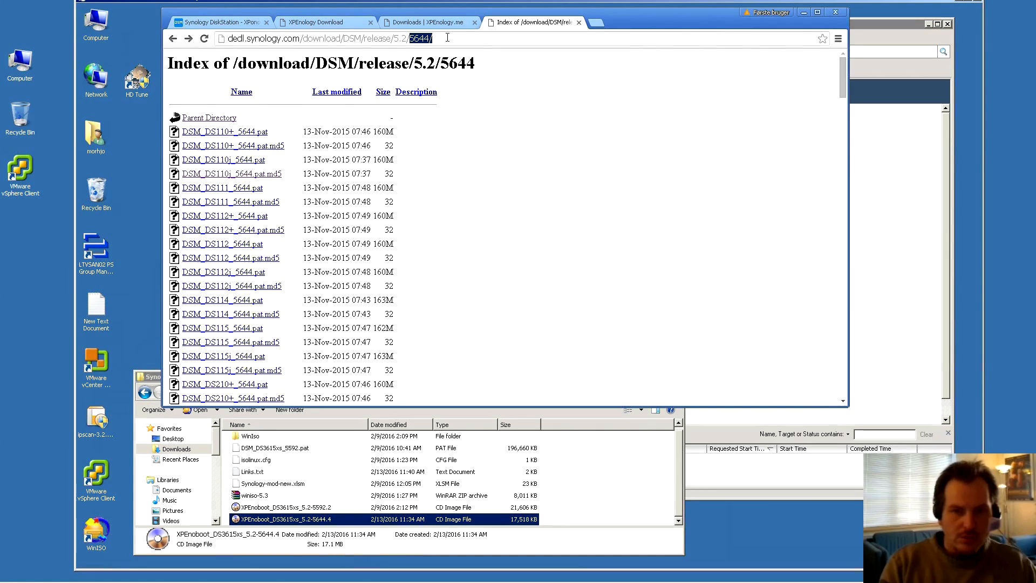
pyautogui.press('BackSpace')
pyautogui.press('Return')
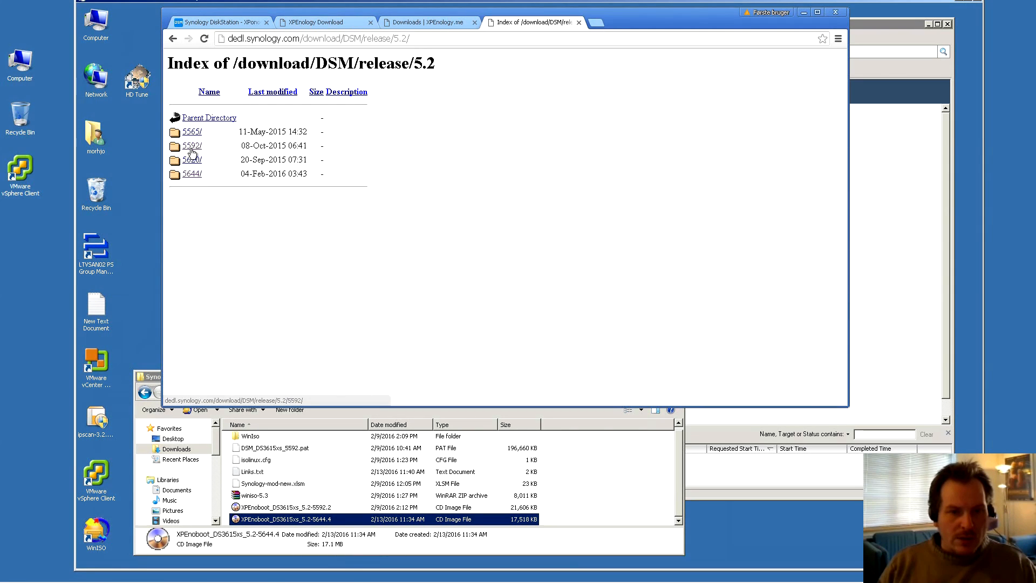
# Open the 5644 release folder and highlight DSM_DS3615xs_5644.pat in its listing
pyautogui.click(317, 509)
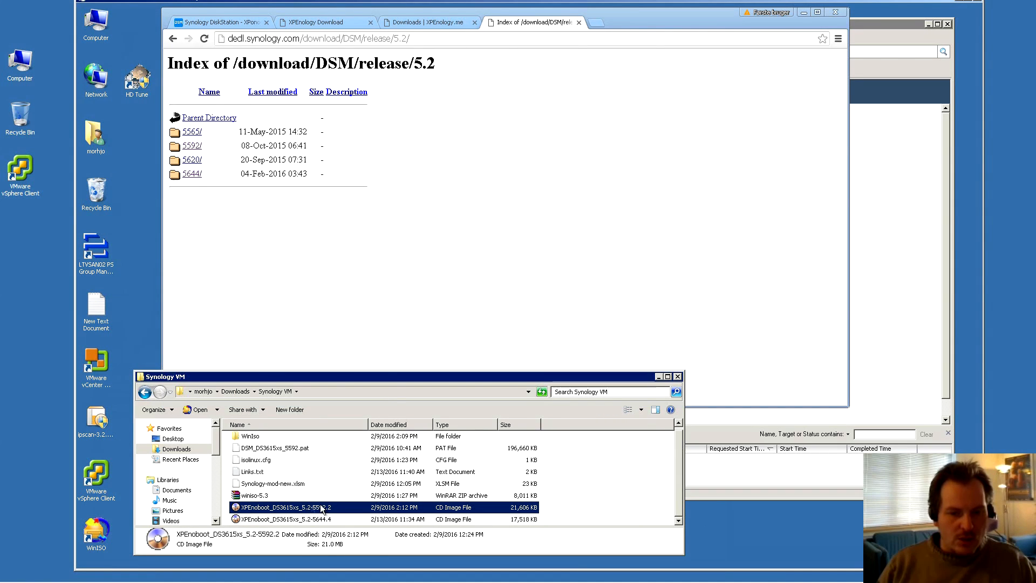
pyautogui.click(190, 174)
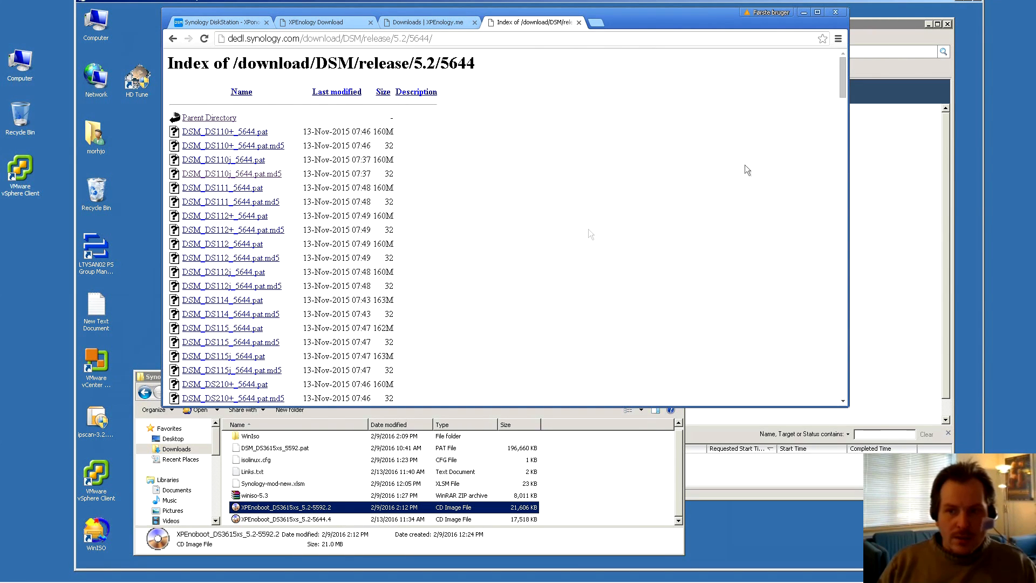
pyautogui.moveTo(842, 81); pyautogui.dragTo(821, 287)
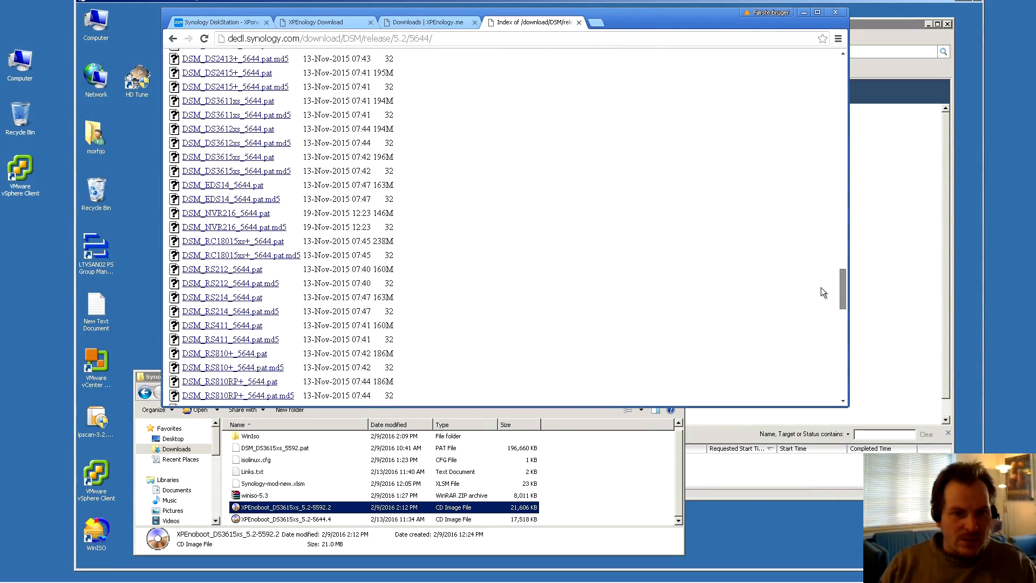
pyautogui.scroll(-1, 794, 277)
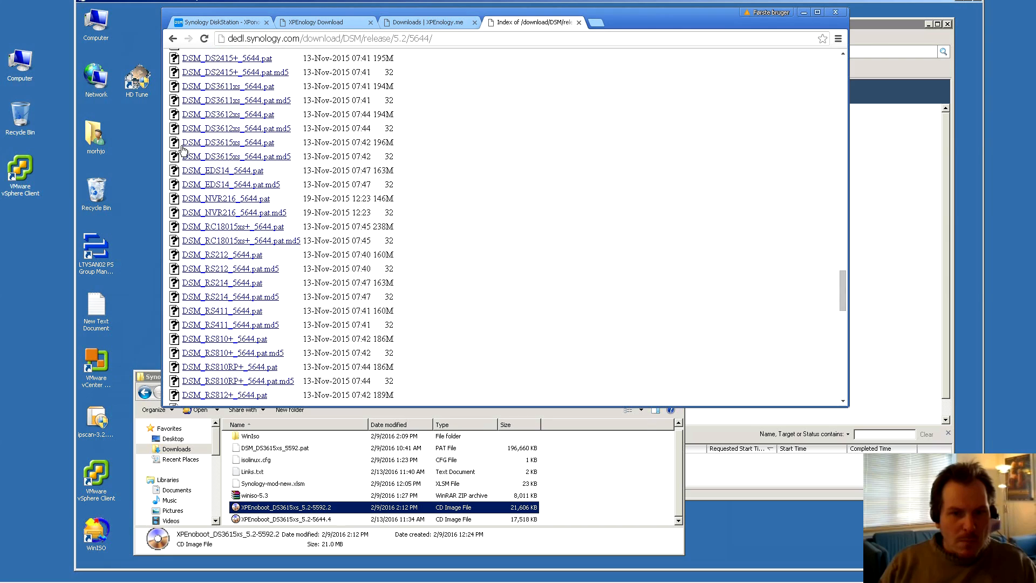
pyautogui.click(217, 143)
pyautogui.moveTo(287, 144); pyautogui.dragTo(184, 148)
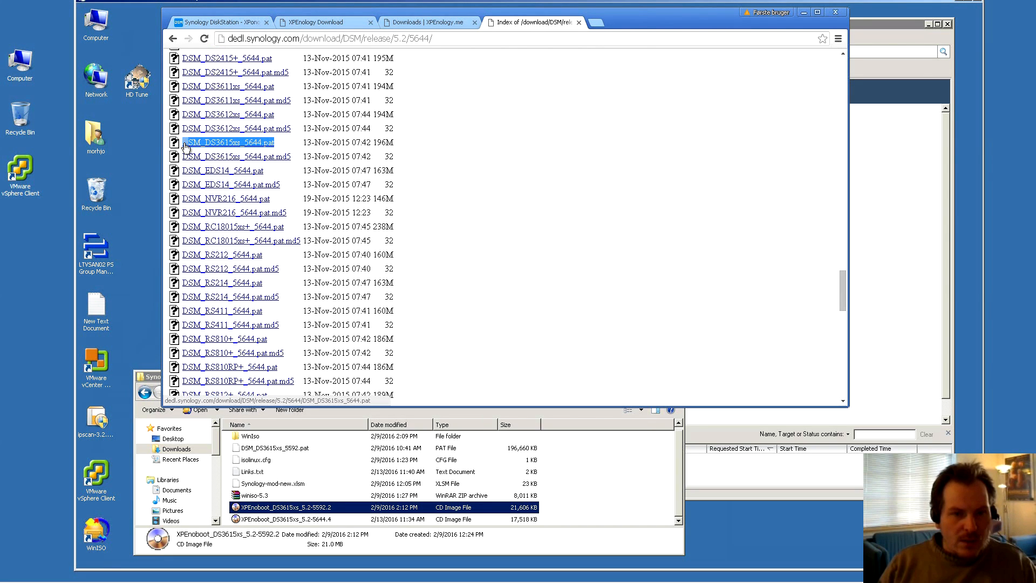
# Save DSM_DS3615xs_5644.pat into the Synology VM folder and minimize Chrome
pyautogui.click(227, 146)
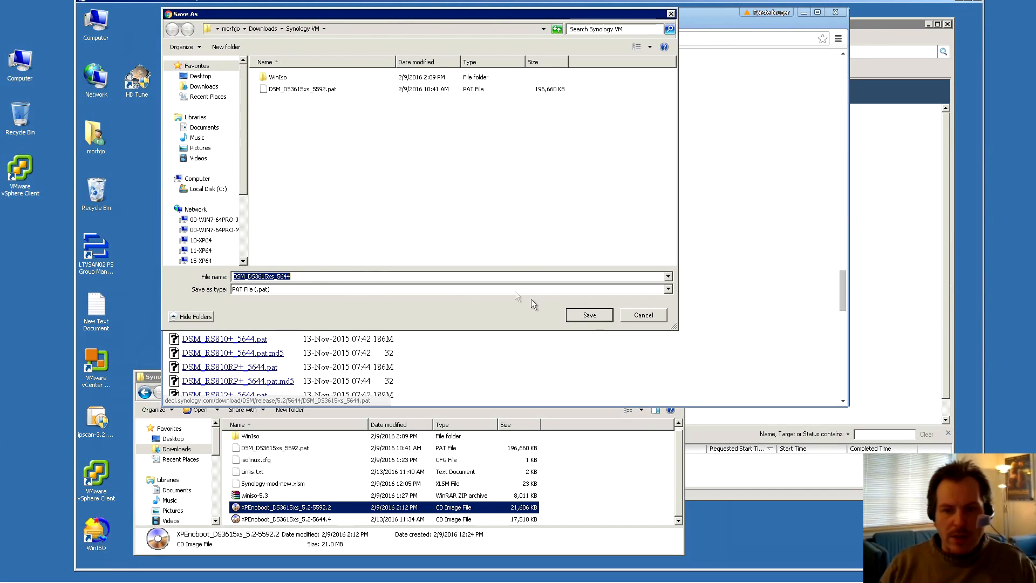
pyautogui.click(588, 317)
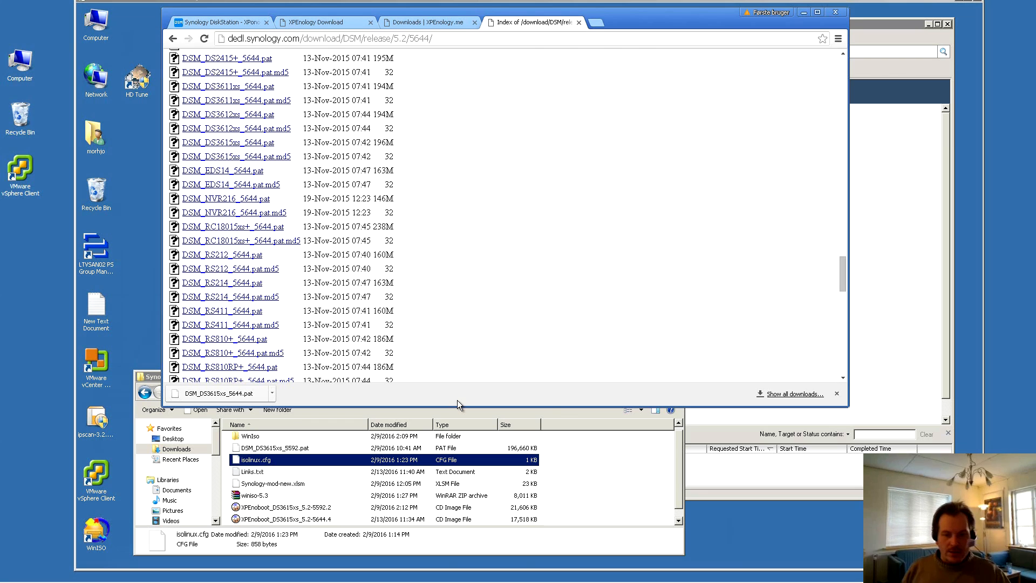
pyautogui.click(804, 13)
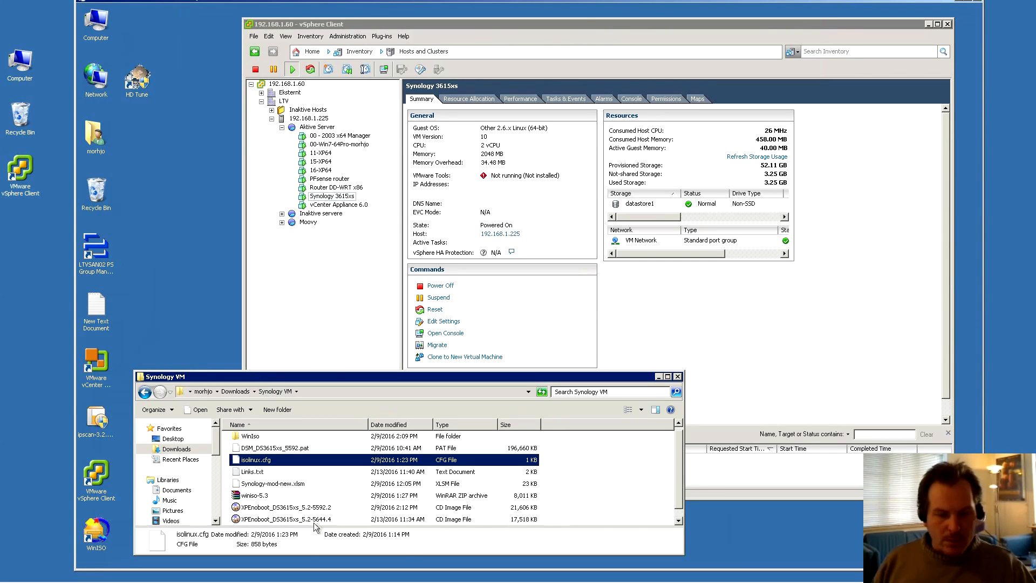
# Open XPEnoboot_DS3615xs_5.2-5644.4.iso with the WinRAR archiver to view its contents
pyautogui.click(279, 519)
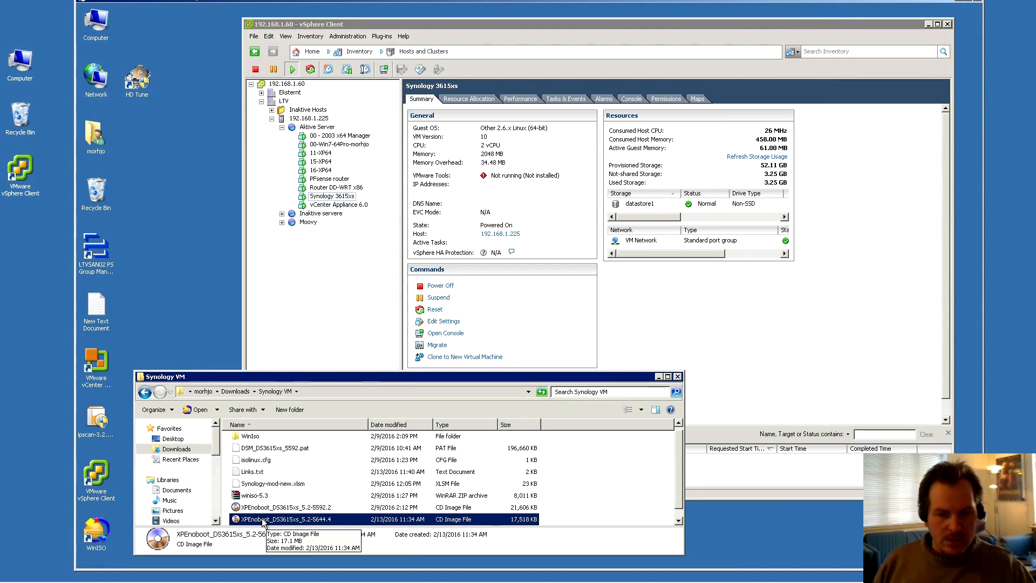
pyautogui.scroll(-1, 264, 521)
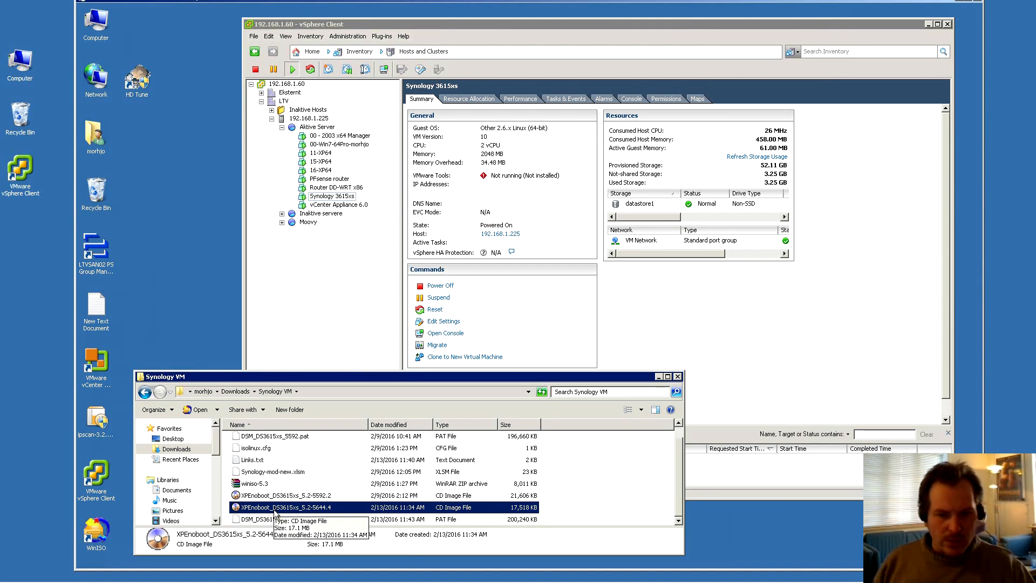
pyautogui.rightClick(278, 510)
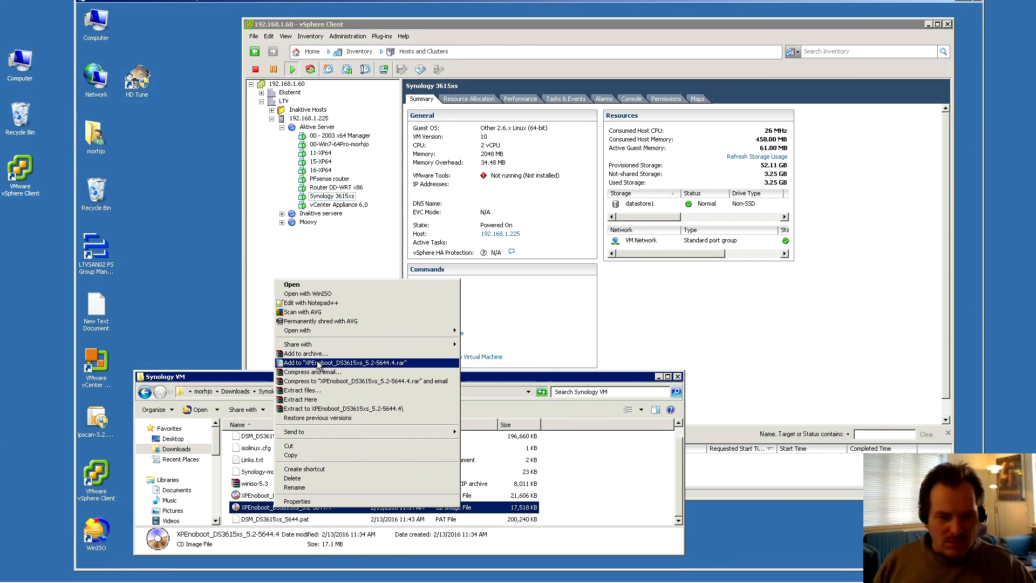
pyautogui.moveTo(330, 331)
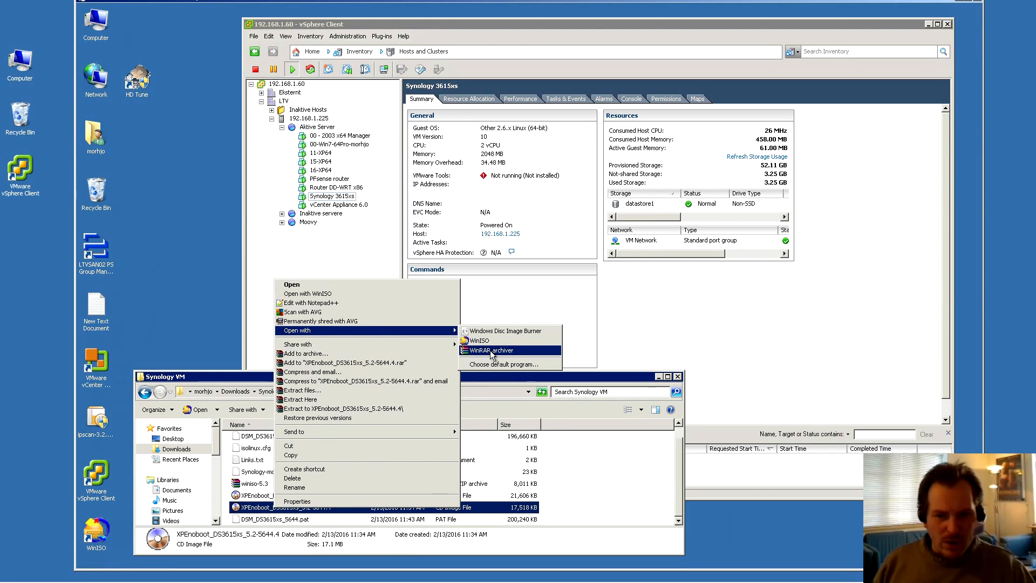
pyautogui.click(492, 351)
pyautogui.click(515, 144)
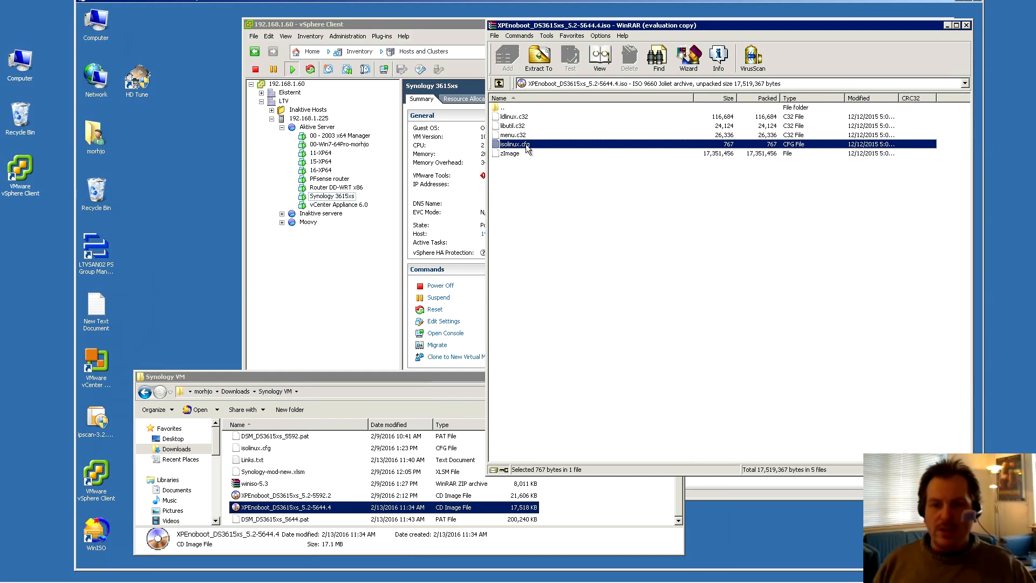
# Rename the existing isolinux.cfg in the Synology VM folder to isolinux_old.cfg
pyautogui.click(313, 378)
pyautogui.click(257, 449)
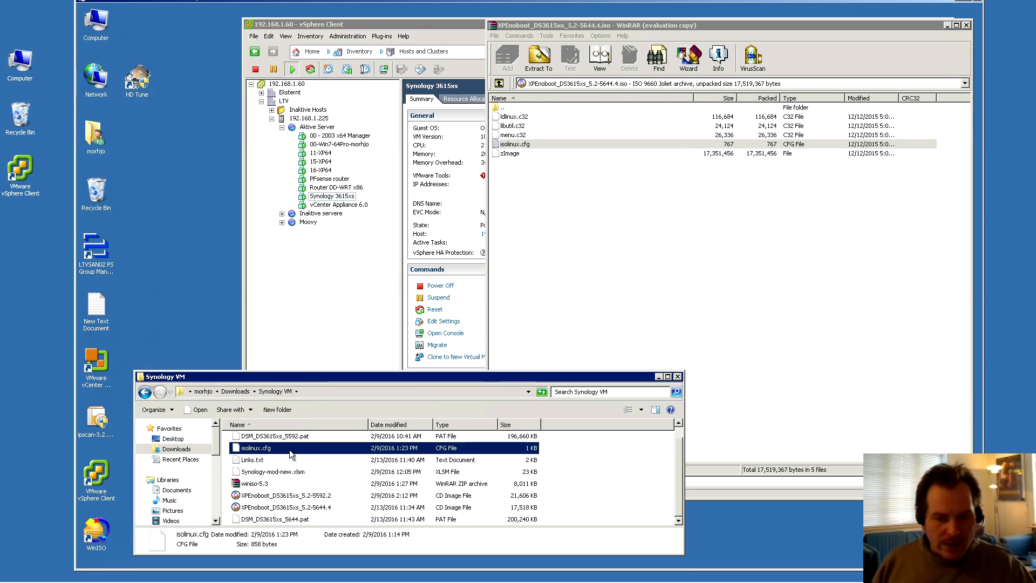
pyautogui.click(272, 449)
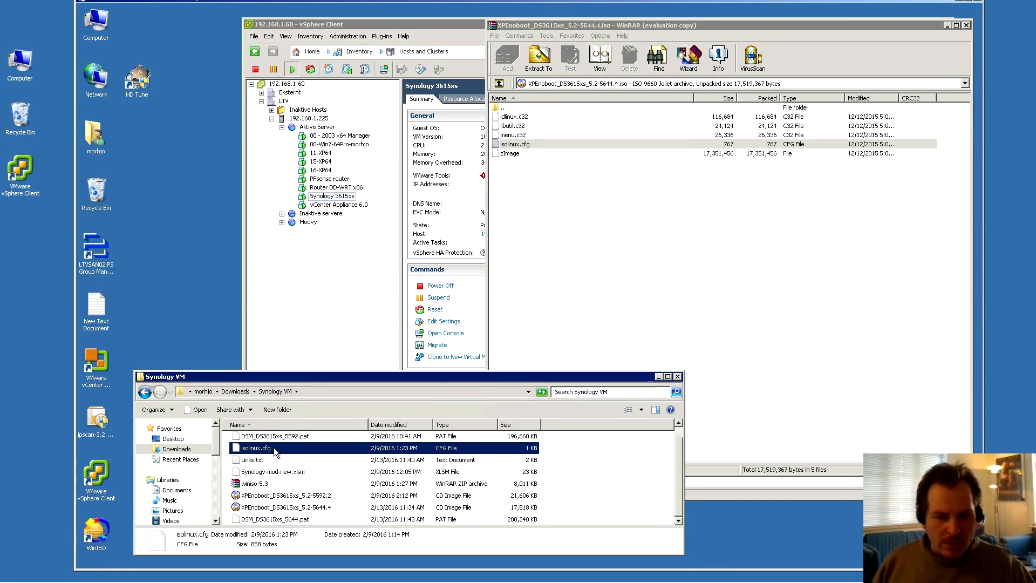
pyautogui.click(278, 449)
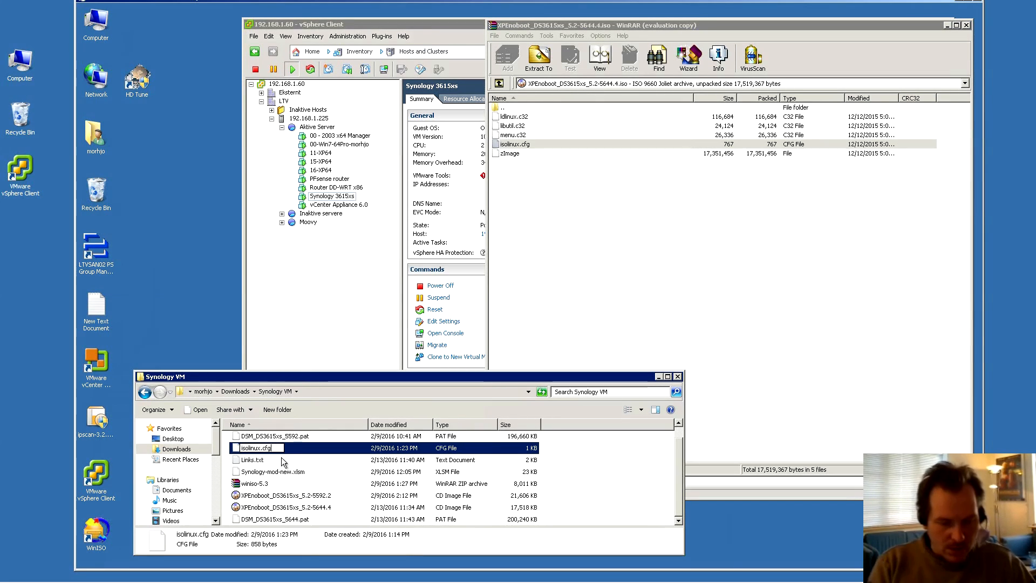
pyautogui.press('Left')
pyautogui.press('Left')
pyautogui.press('Left')
pyautogui.press('Left')
pyautogui.write('_old')
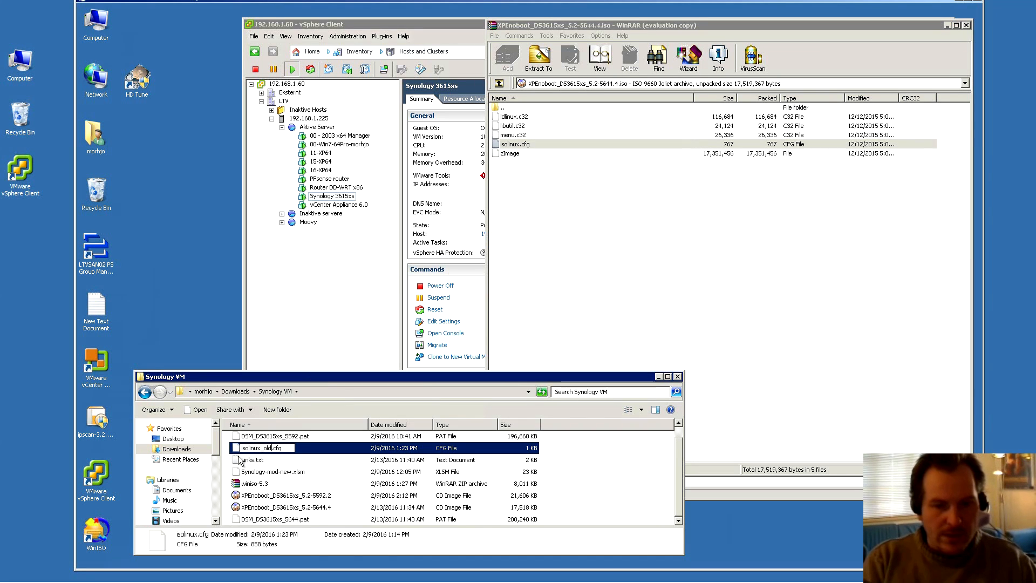
pyautogui.press('Return')
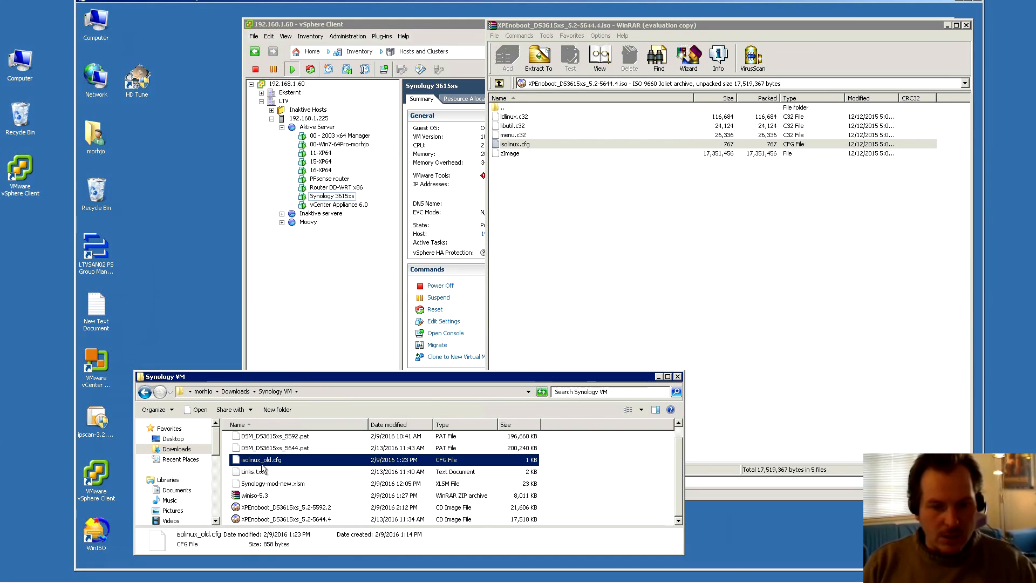
# Copy isolinux.cfg from the ISO into the Synology VM folder and close WinRAR
pyautogui.click(512, 145)
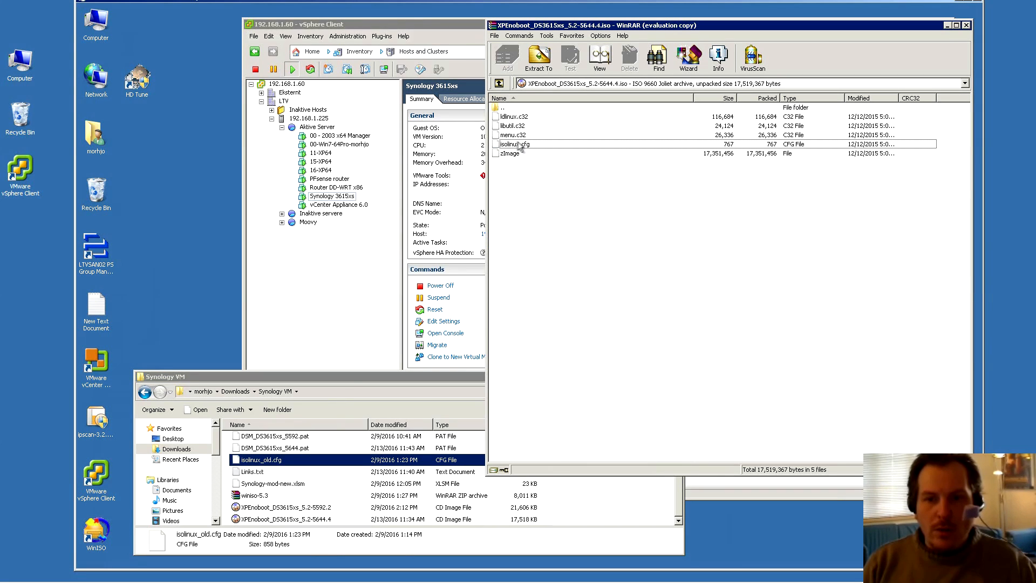
pyautogui.moveTo(514, 145); pyautogui.dragTo(572, 505)
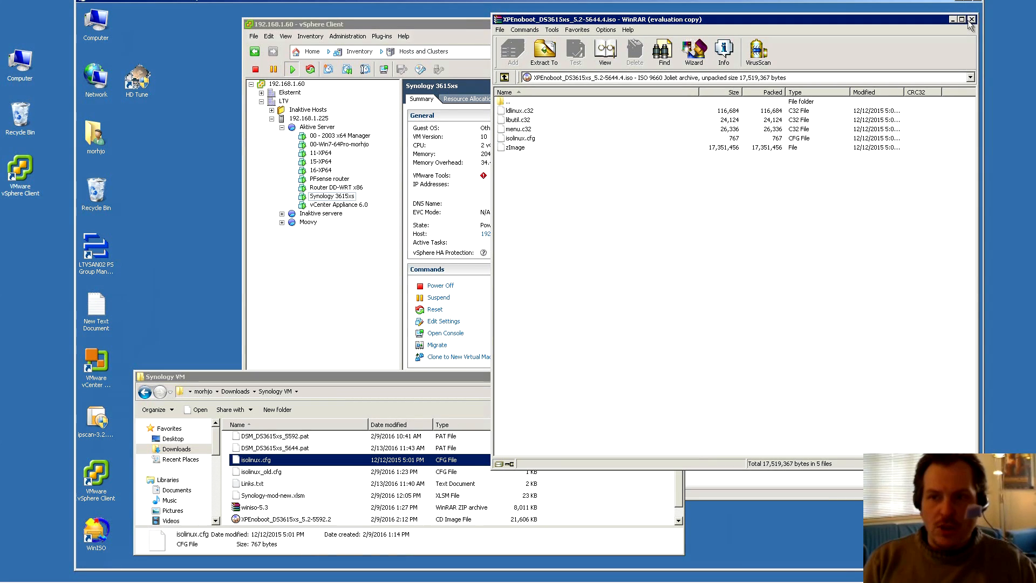
pyautogui.click(970, 20)
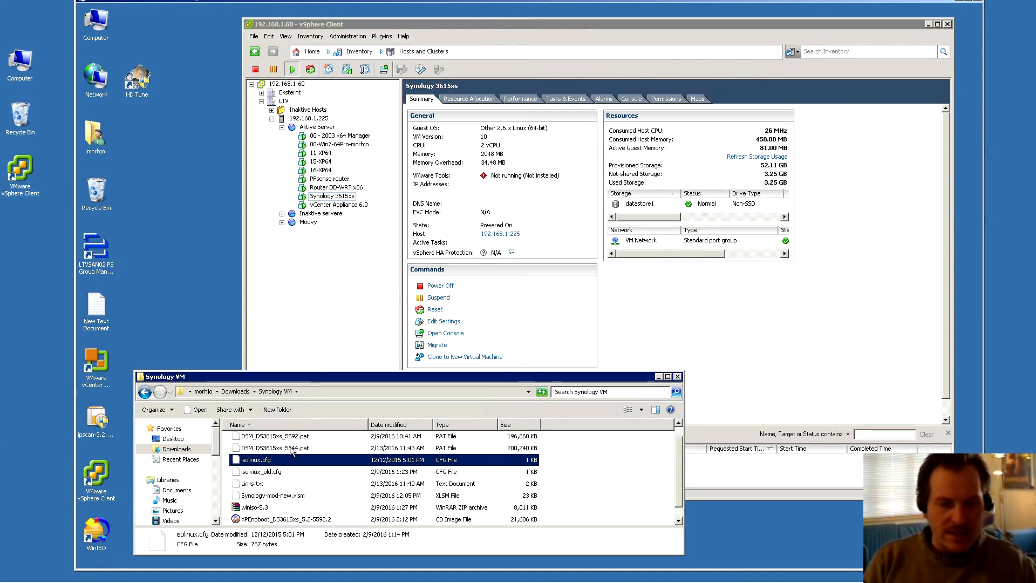
# Open isolinux.cfg in Notepad++ and select the current sn serial number on line 10
pyautogui.rightClick(252, 462)
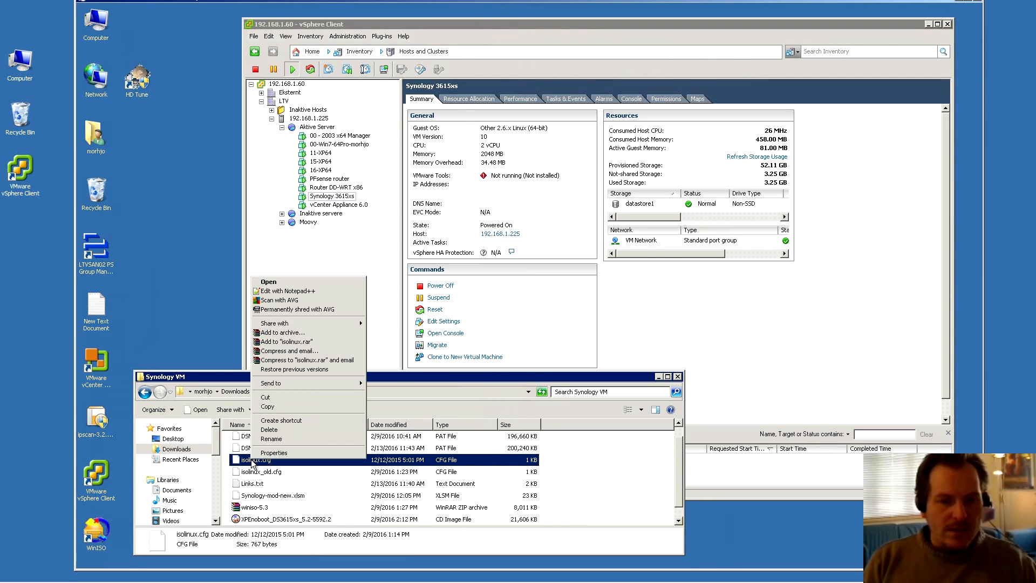
pyautogui.click(295, 293)
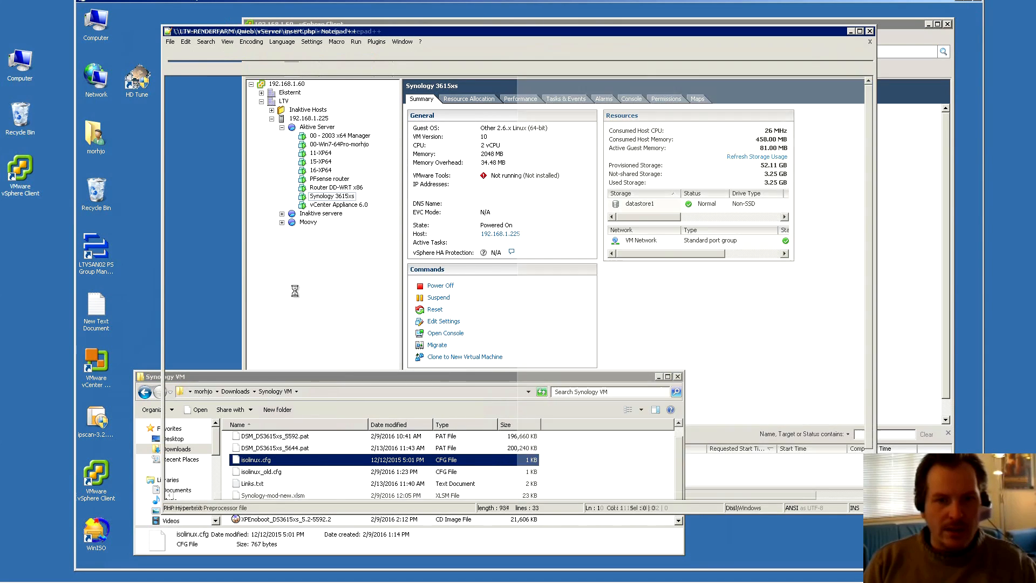
pyautogui.click(454, 139)
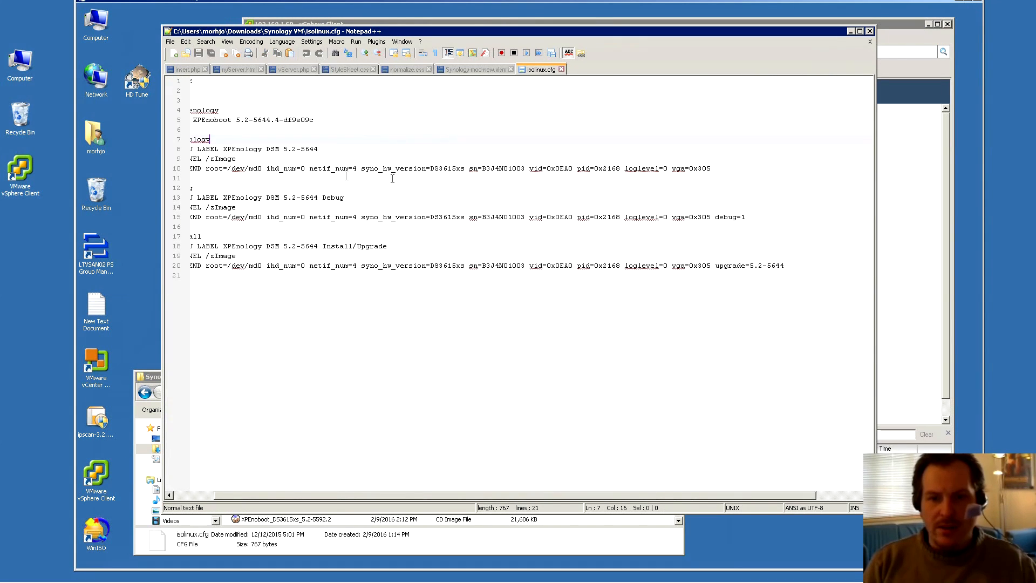
pyautogui.moveTo(430, 168); pyautogui.dragTo(466, 168)
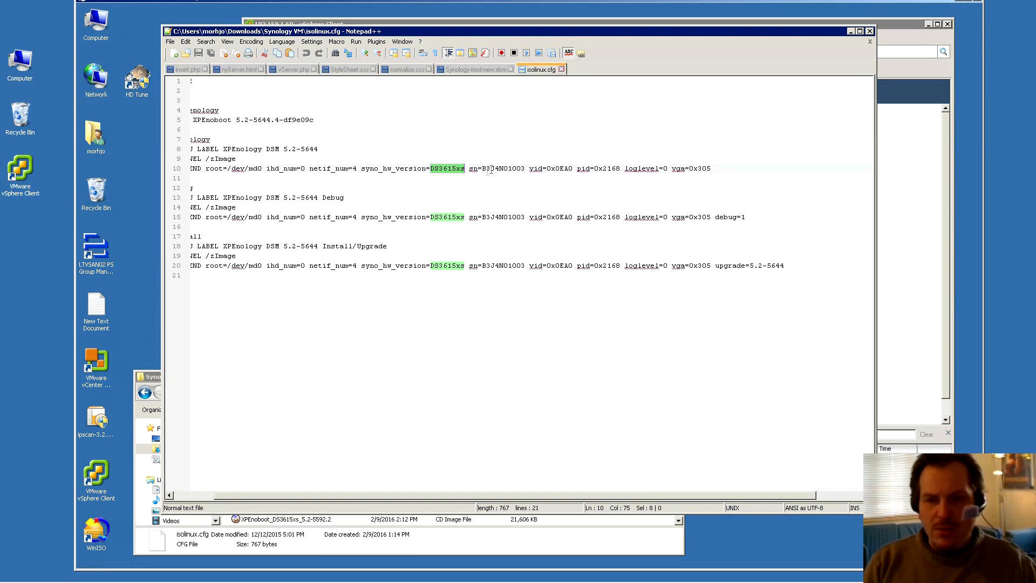
pyautogui.click(484, 168)
pyautogui.moveTo(483, 169); pyautogui.dragTo(525, 169)
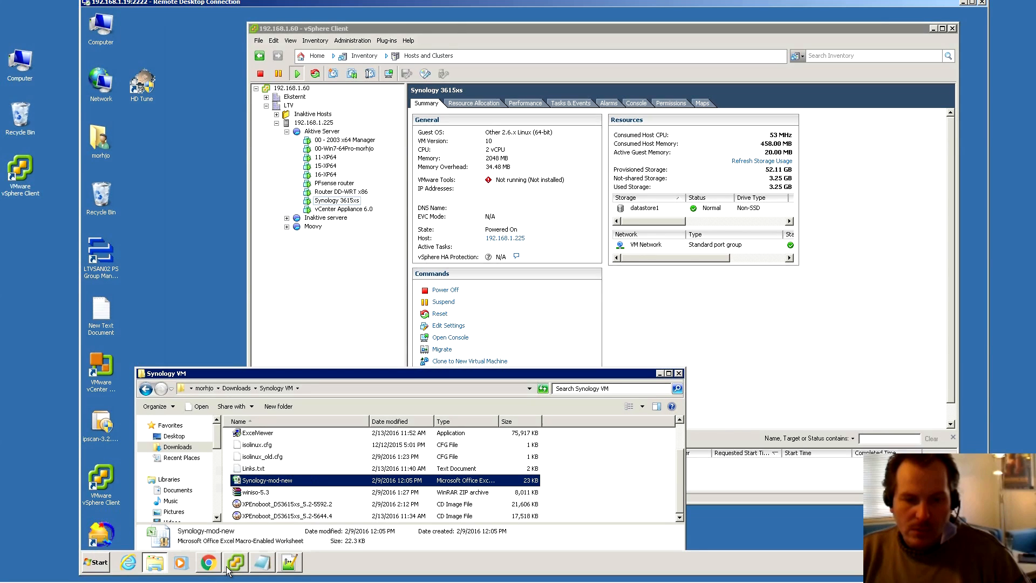
# Preview Synology-mod-new.xlsm in Google Drive and open it with Google Sheets
pyautogui.click(209, 566)
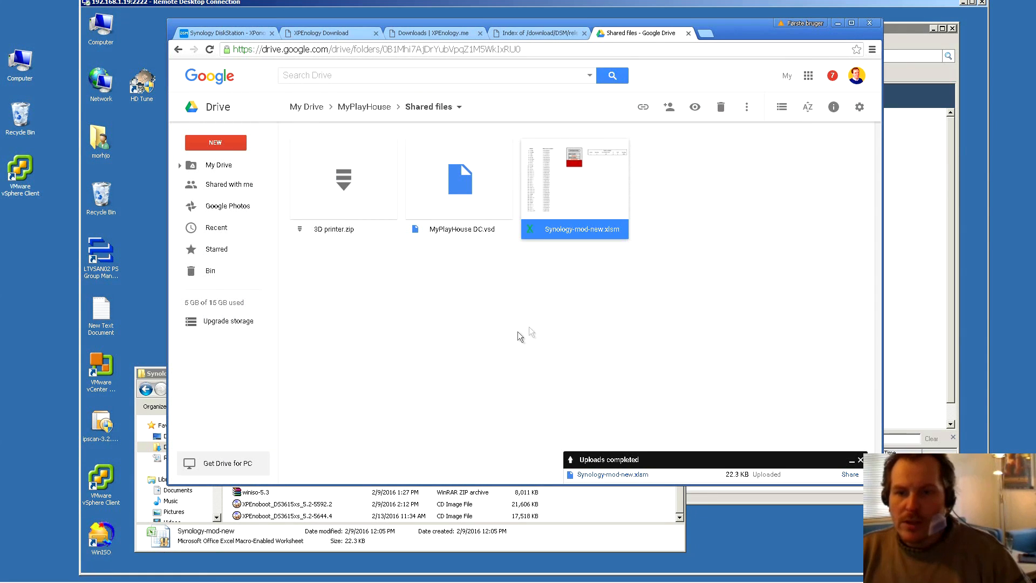
pyautogui.doubleClick(575, 192)
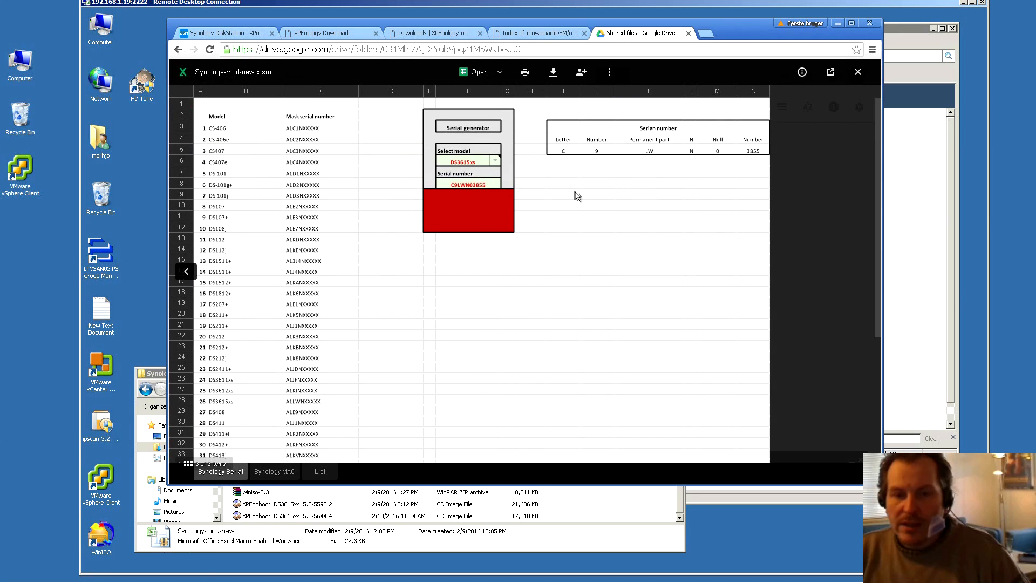
pyautogui.click(459, 186)
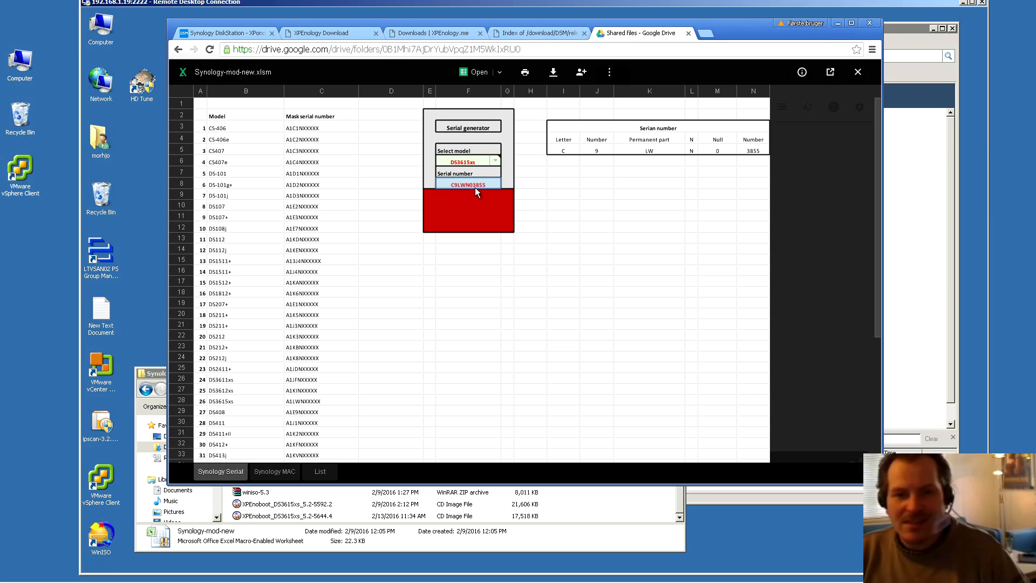
pyautogui.click(475, 73)
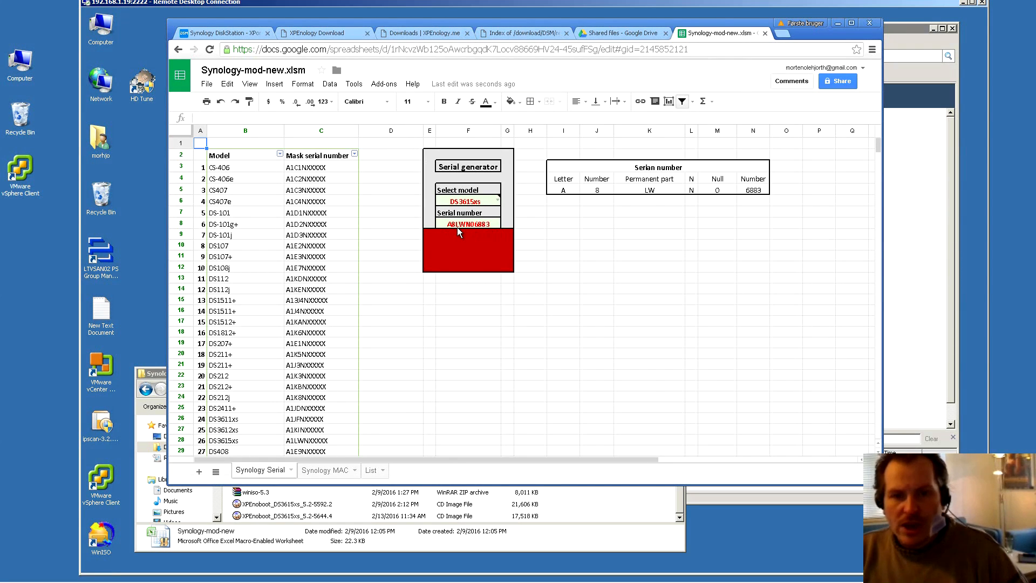
# Close the Google Sheets copy and delete the duplicate converted spreadsheet from Drive
pyautogui.click(625, 33)
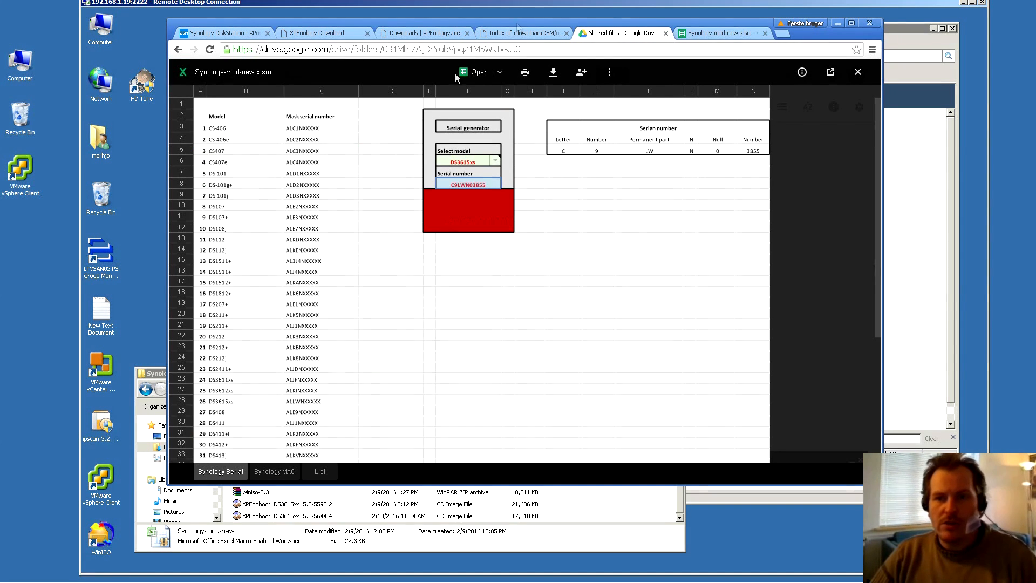
pyautogui.click(719, 33)
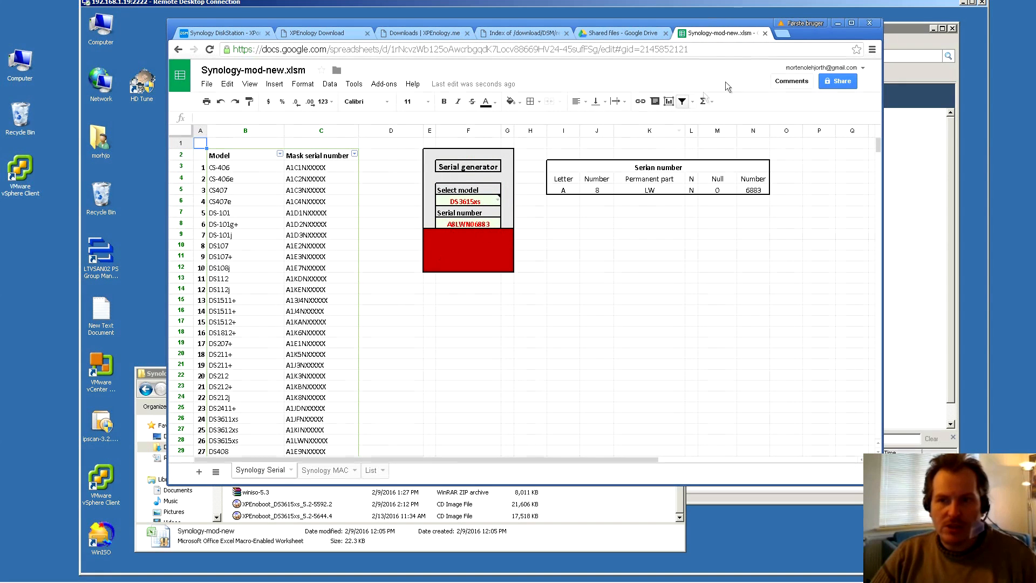
pyautogui.click(765, 34)
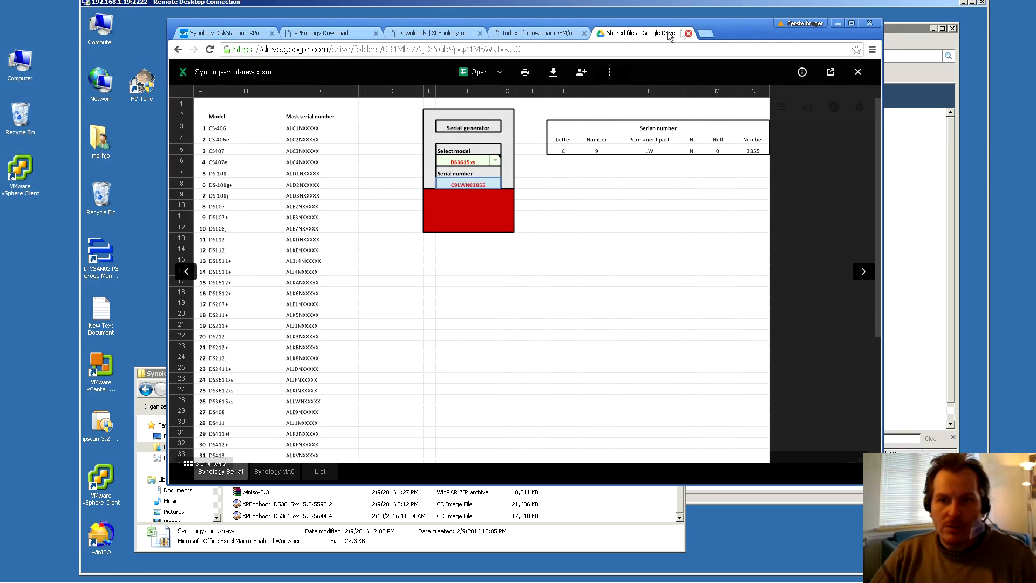
pyautogui.click(858, 72)
pyautogui.click(702, 198)
pyautogui.press('Delete')
# Reopen Synology-mod-new.xlsm in Google Sheets and copy the generated serial number from cell F8
pyautogui.doubleClick(573, 192)
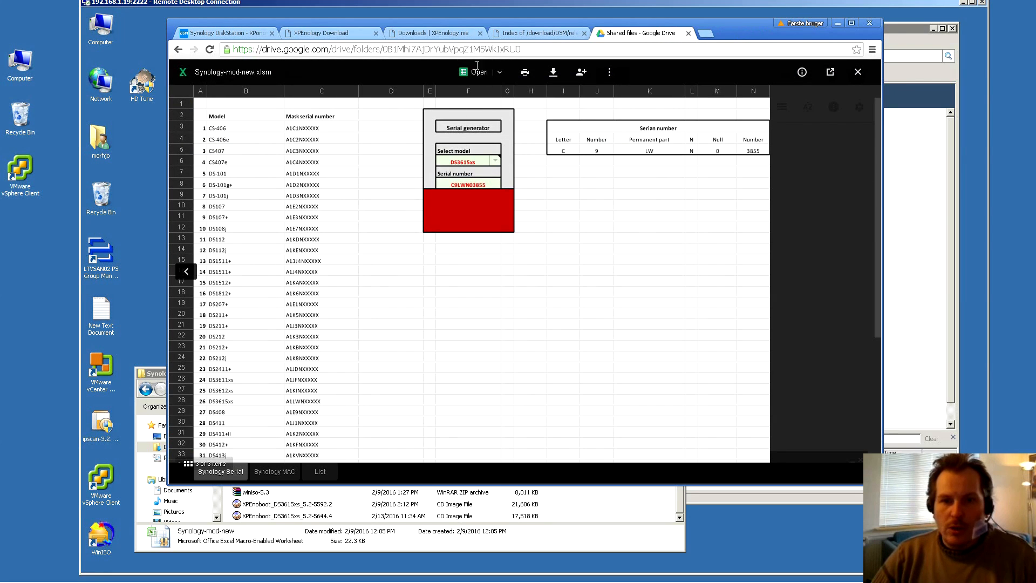
pyautogui.click(477, 72)
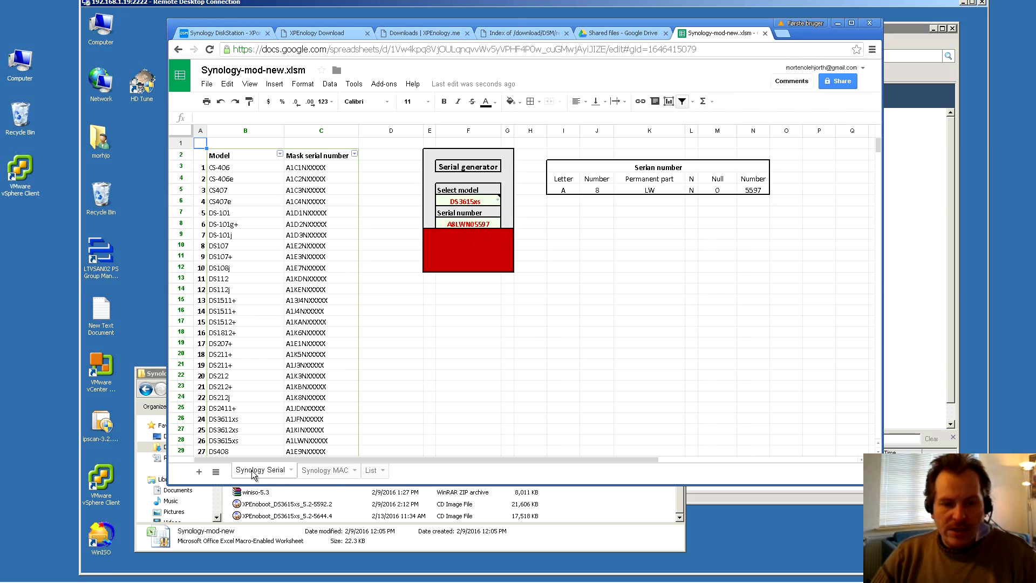
pyautogui.click(333, 470)
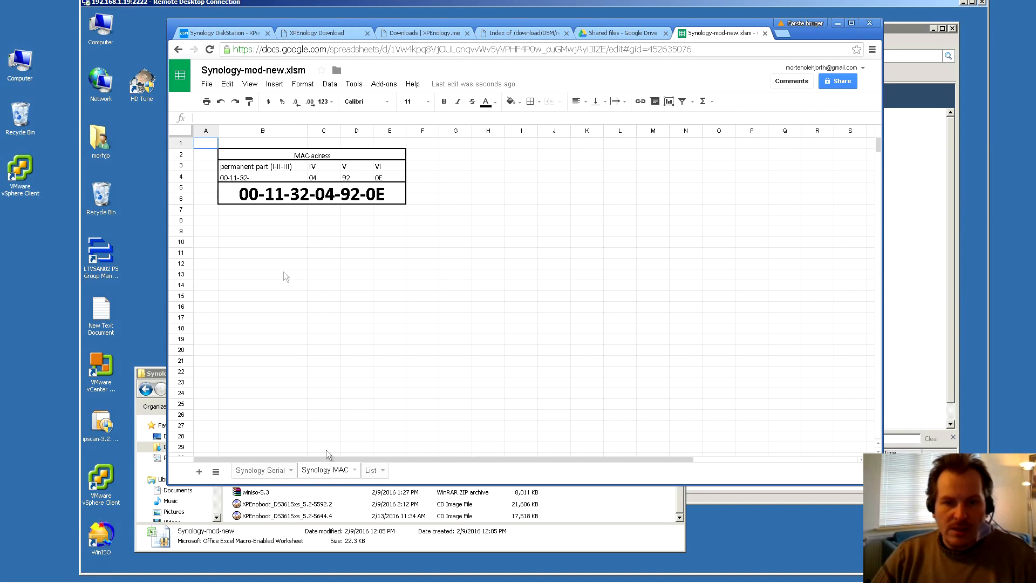
pyautogui.click(258, 470)
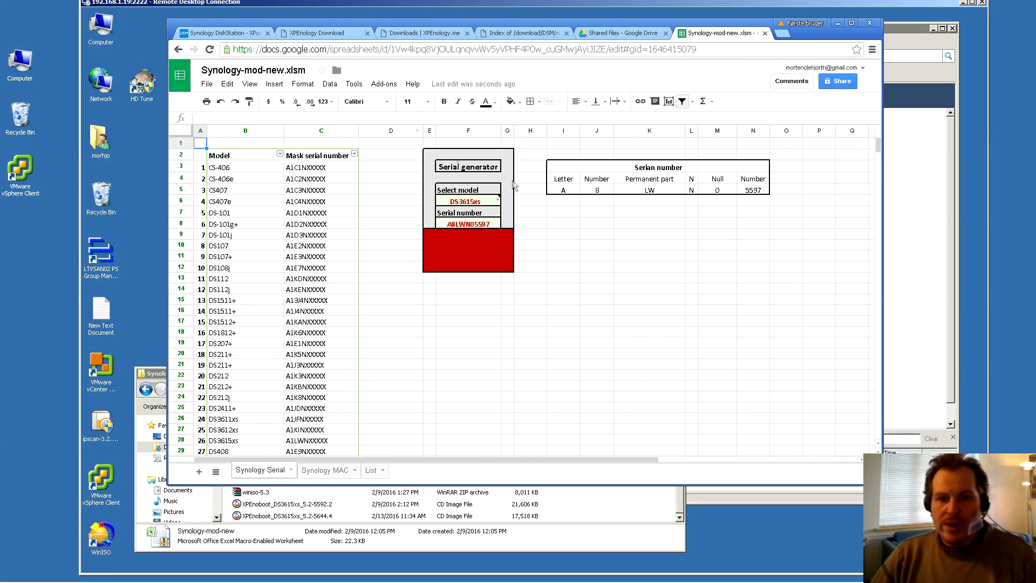
pyautogui.rightClick(467, 226)
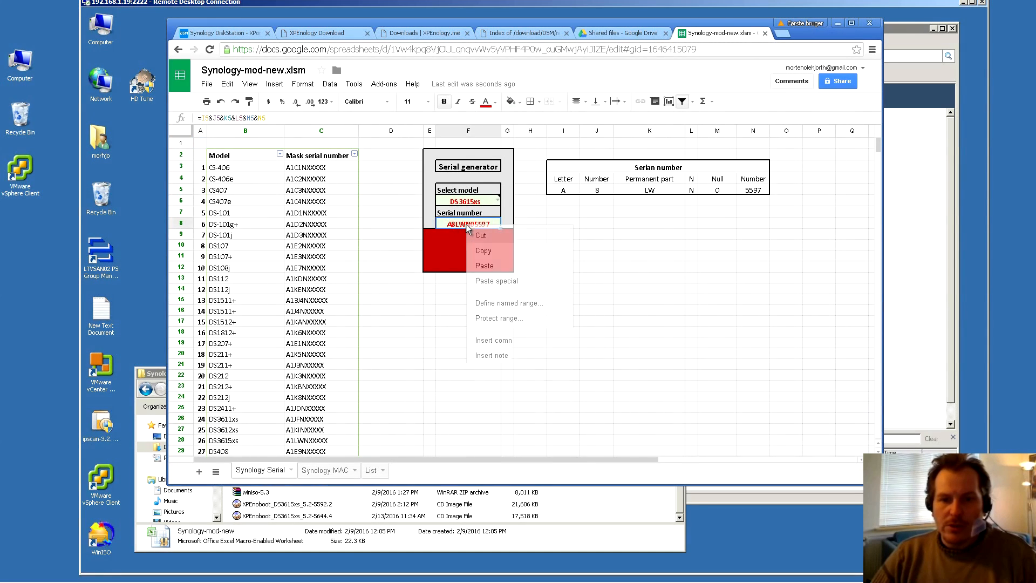
pyautogui.click(486, 252)
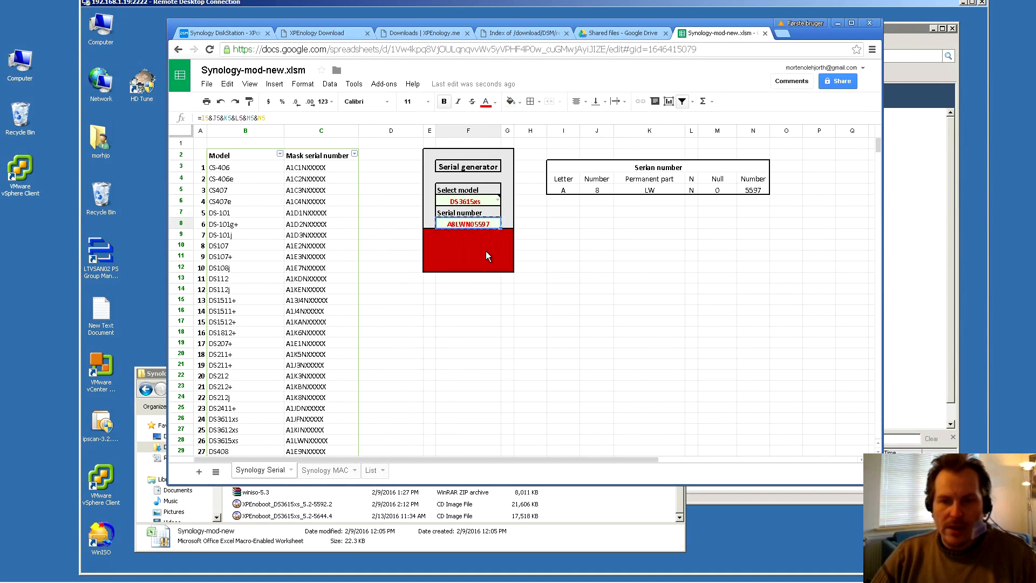
pyautogui.click(838, 23)
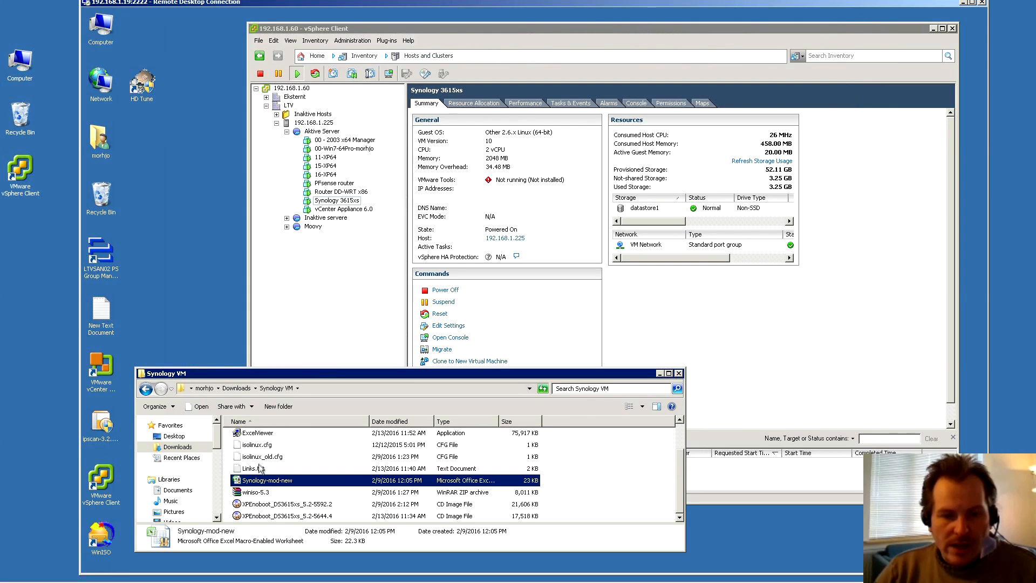
# Replace the old sn serial with the new one on lines 10, 15 and 20 of isolinux.cfg
pyautogui.click(257, 445)
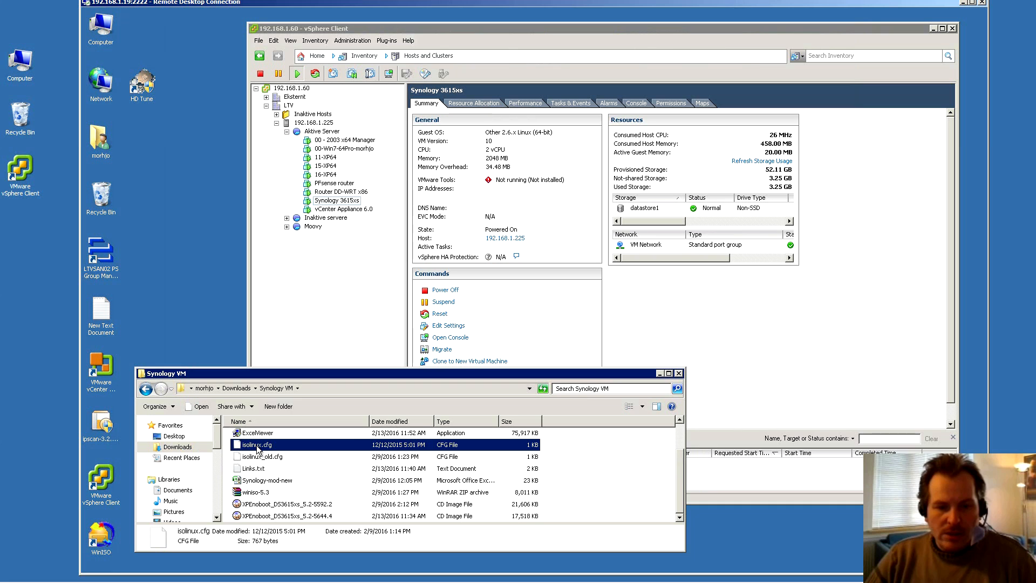
pyautogui.rightClick(257, 446)
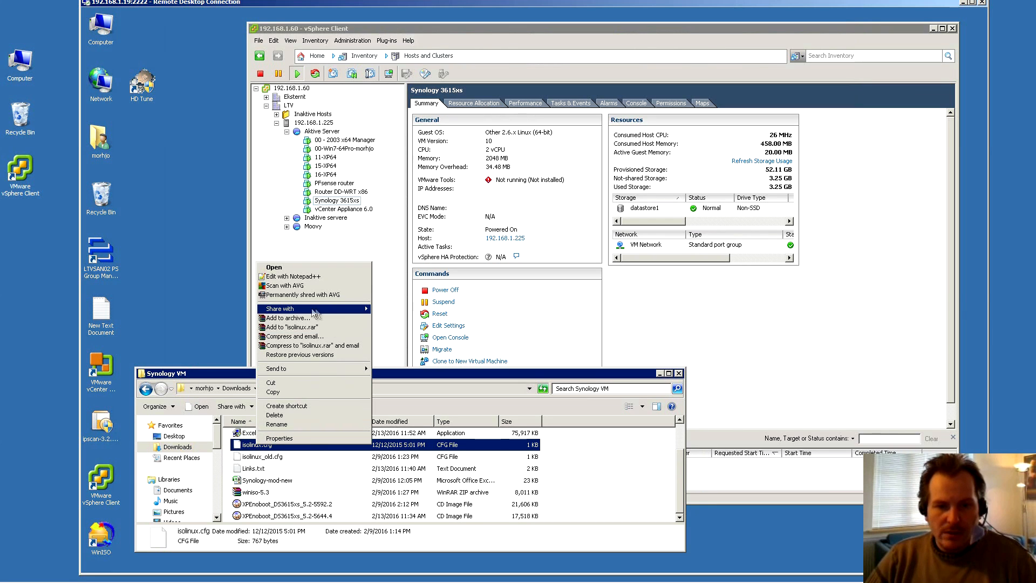
pyautogui.moveTo(325, 310)
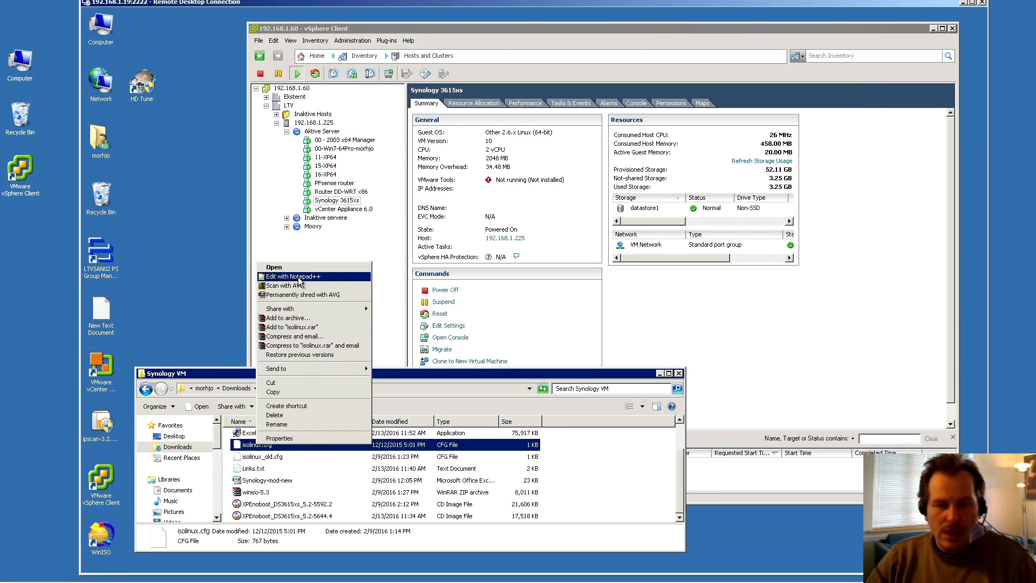
pyautogui.click(298, 277)
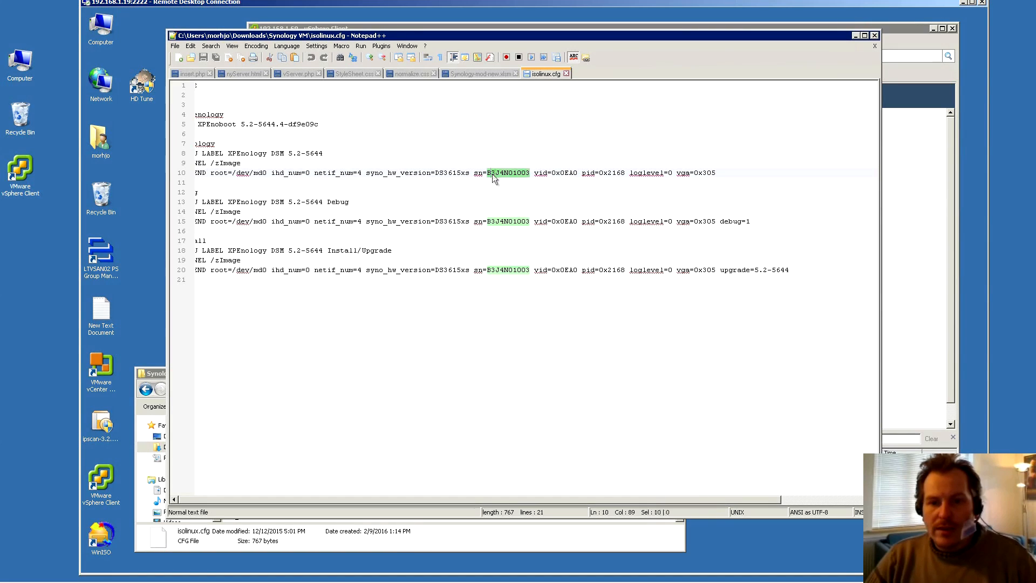
pyautogui.click(488, 172)
pyautogui.moveTo(488, 172); pyautogui.dragTo(529, 171)
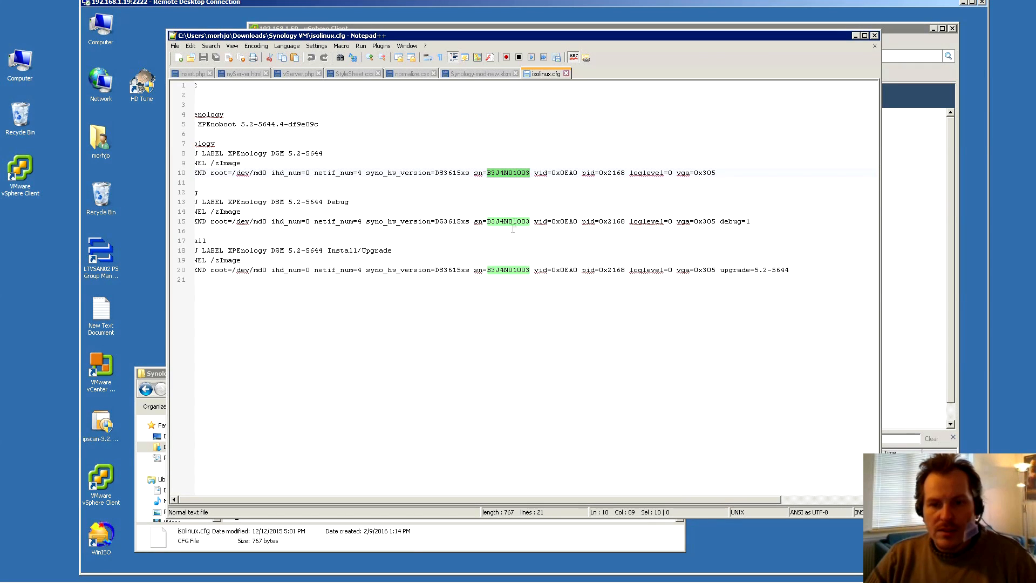
pyautogui.hotkey('ctrl', 'v')
pyautogui.moveTo(488, 221); pyautogui.dragTo(531, 218)
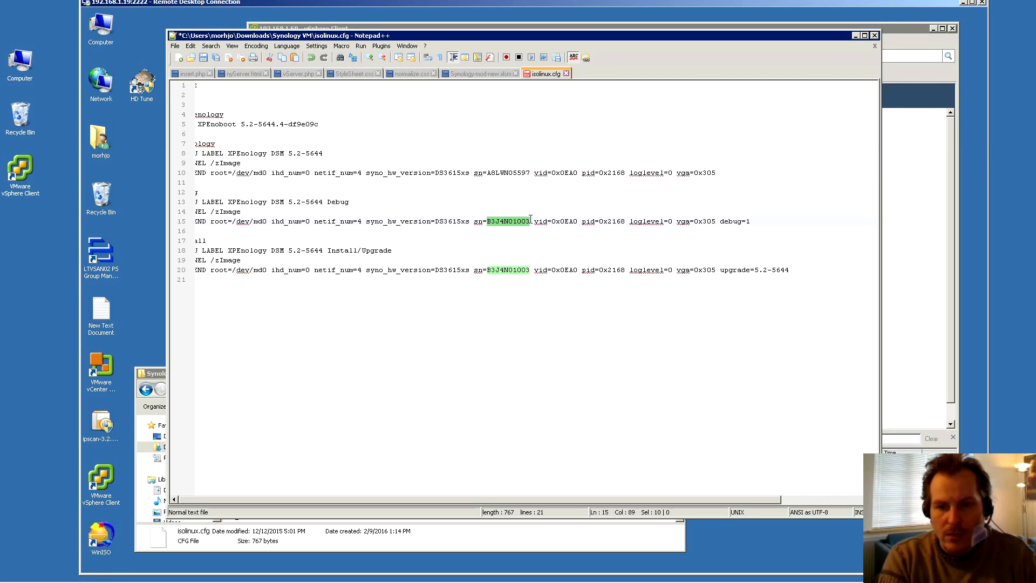
pyautogui.hotkey('ctrl', 'v')
pyautogui.moveTo(488, 270); pyautogui.dragTo(528, 269)
pyautogui.hotkey('ctrl', 'v')
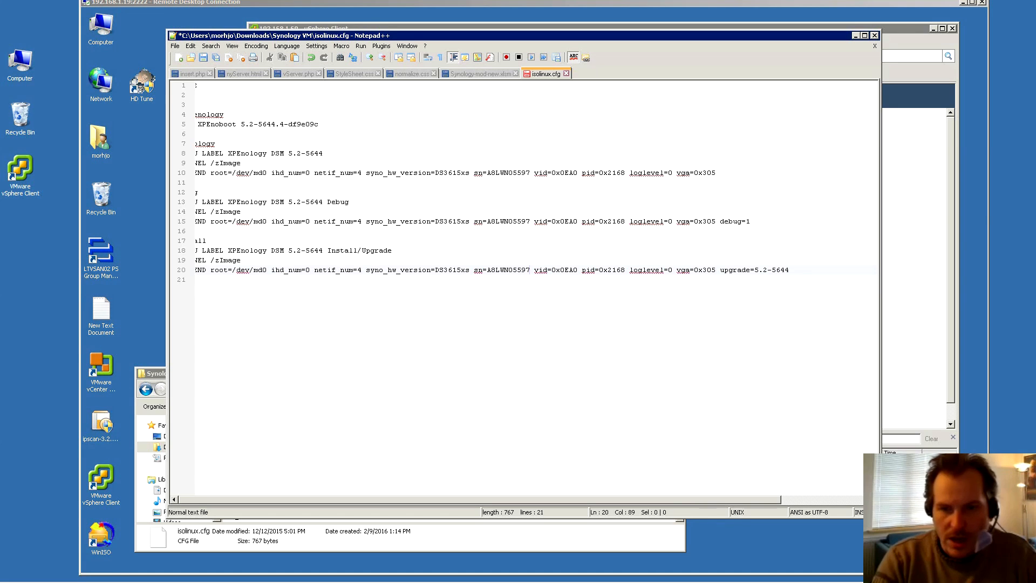
# Add an empty mac1= parameter right after the serial on line 10
pyautogui.click(529, 174)
pyautogui.write('mac1=')
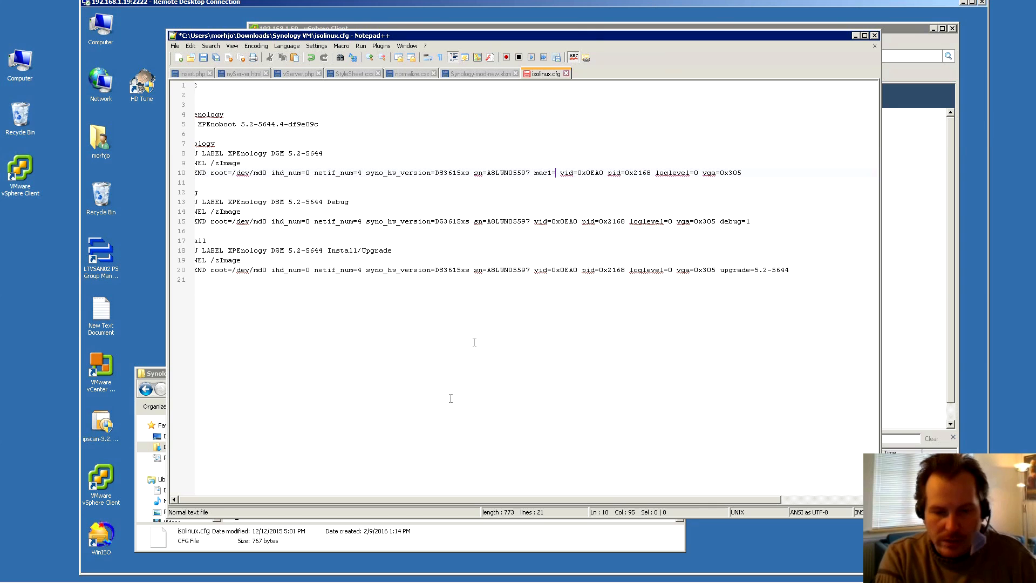
pyautogui.click(364, 573)
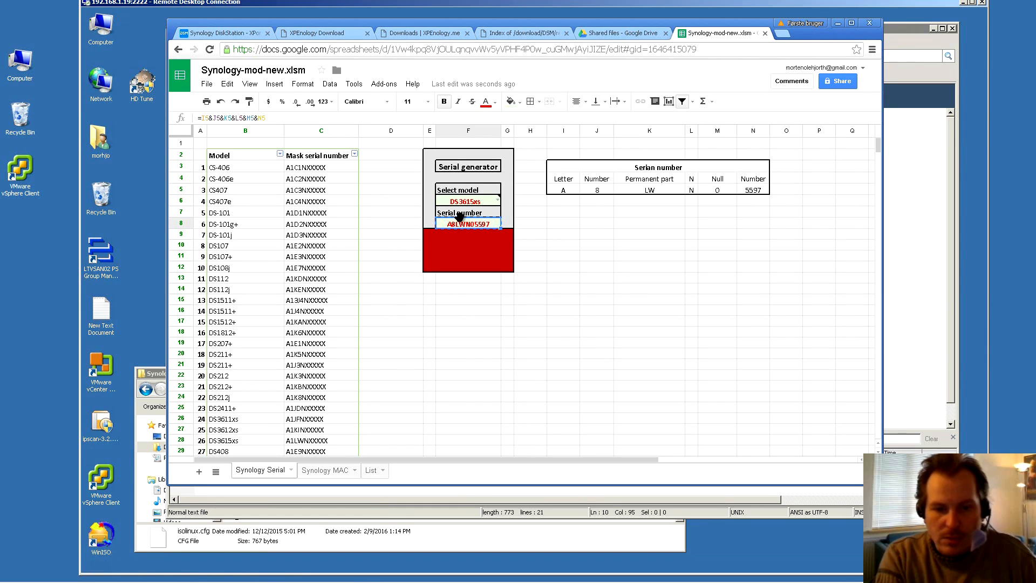
pyautogui.click(322, 471)
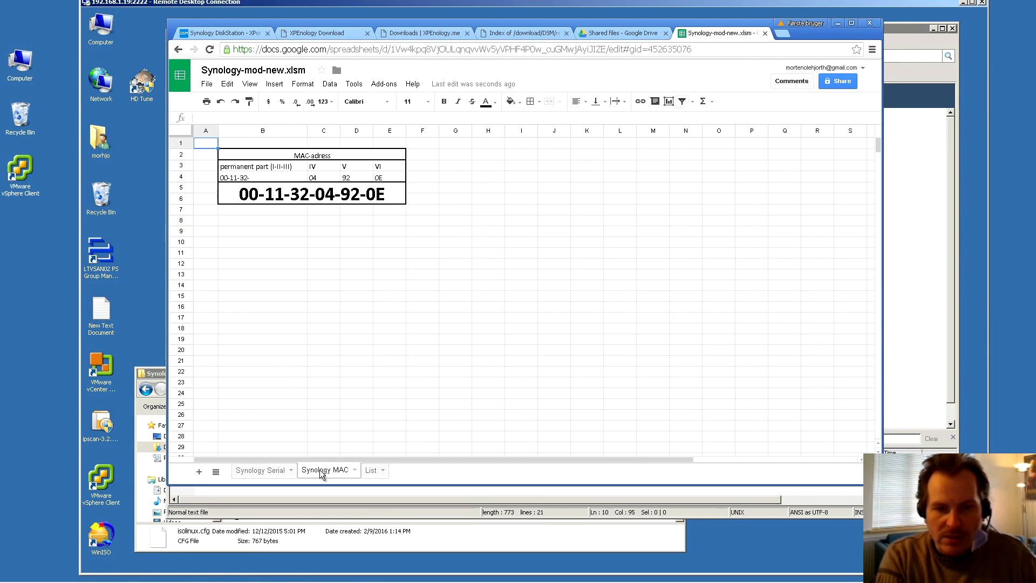
pyautogui.click(241, 198)
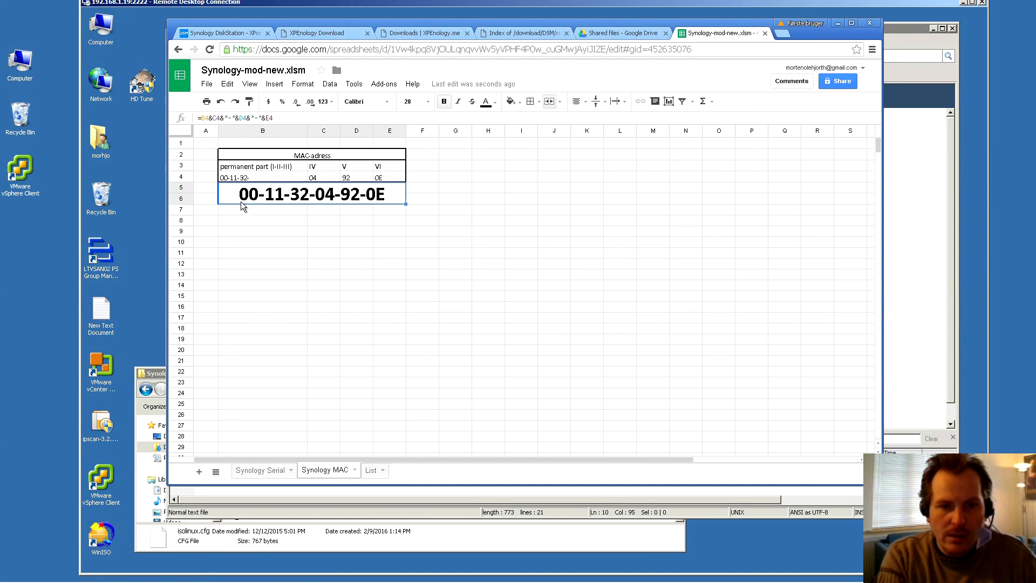
pyautogui.rightClick(352, 196)
pyautogui.click(370, 217)
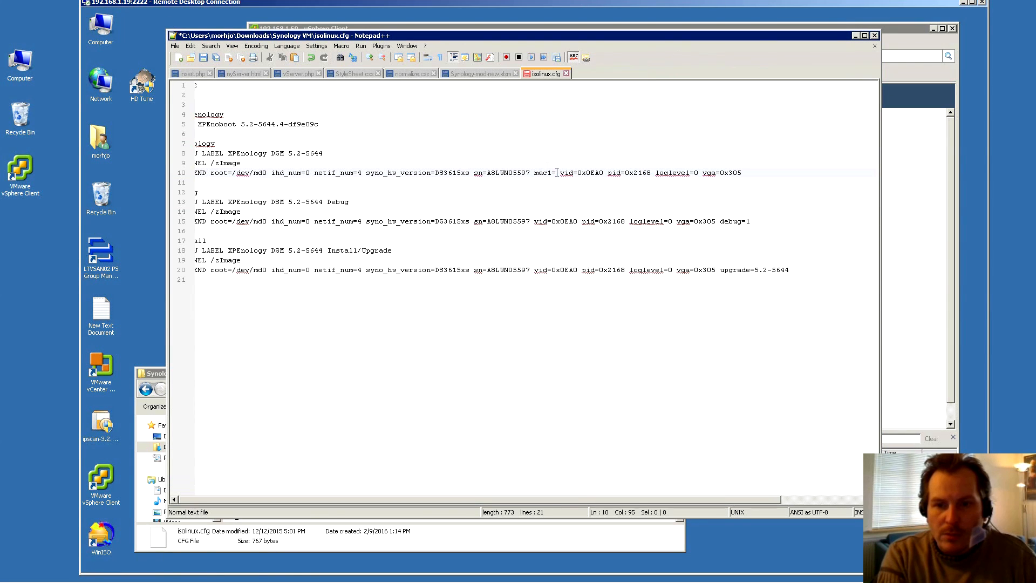
# Paste the MAC after mac1= and join the wrapped vid= line back onto line 10
pyautogui.hotkey('ctrl', 'v')
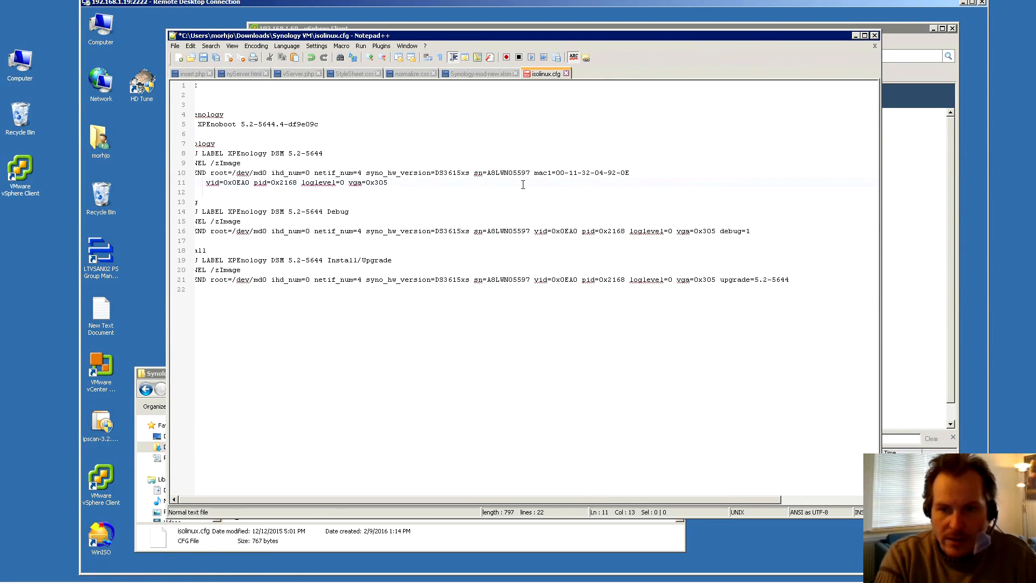
pyautogui.press('BackSpace')
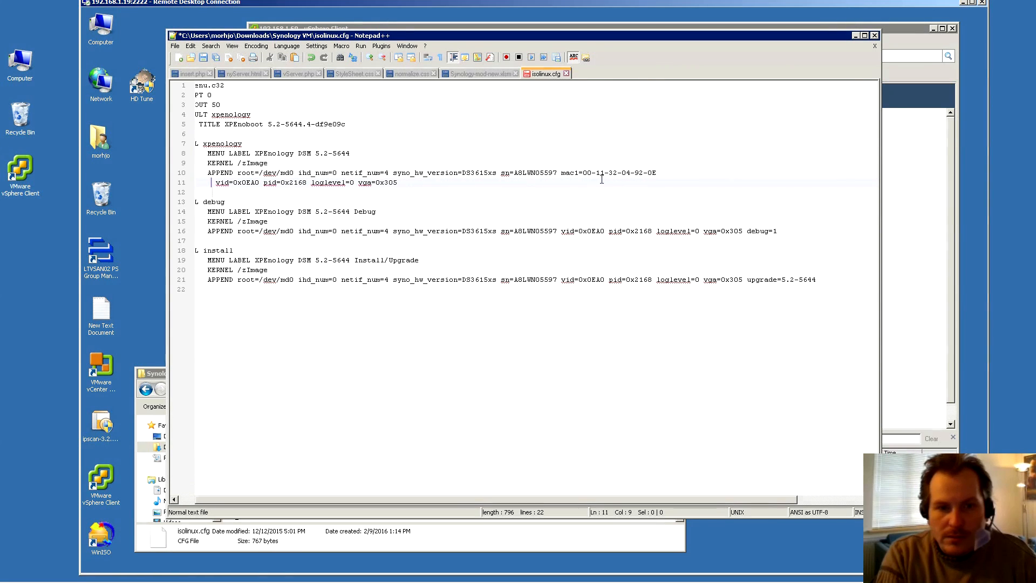
pyautogui.press('BackSpace')
pyautogui.press('BackSpace')
pyautogui.press('BackSpace')
pyautogui.press('BackSpace')
pyautogui.press('BackSpace')
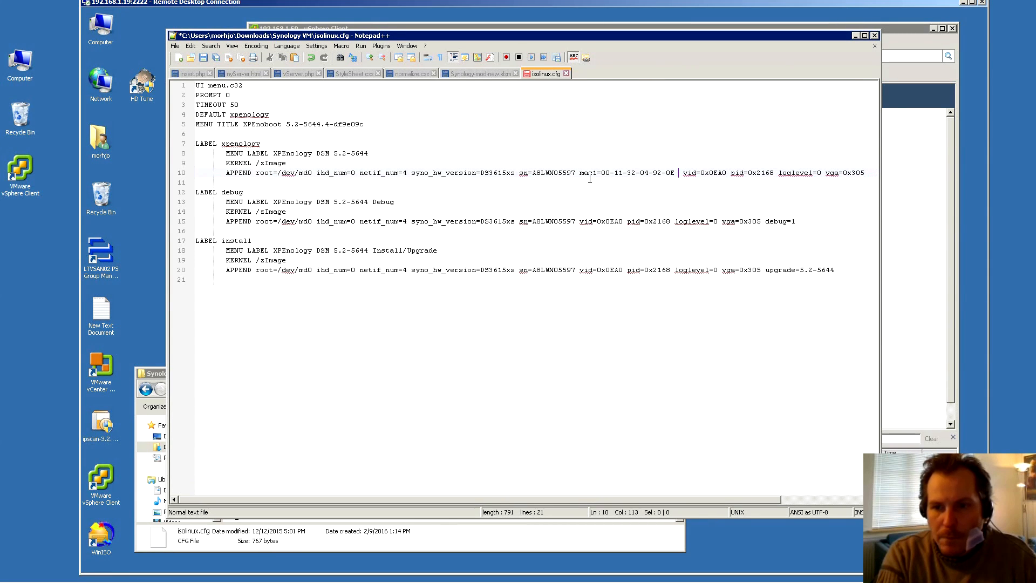
pyautogui.press('BackSpace')
pyautogui.click(613, 173)
pyautogui.press('BackSpace')
pyautogui.press('Right')
pyautogui.press('Right')
pyautogui.press('BackSpace')
pyautogui.press('Right')
pyautogui.press('Right')
pyautogui.press('Right')
pyautogui.press('BackSpace')
pyautogui.press('Right')
pyautogui.press('Right')
pyautogui.press('Right')
pyautogui.press('BackSpace')
pyautogui.press('Right')
pyautogui.press('Right')
pyautogui.press('Right')
pyautogui.press('BackSpace')
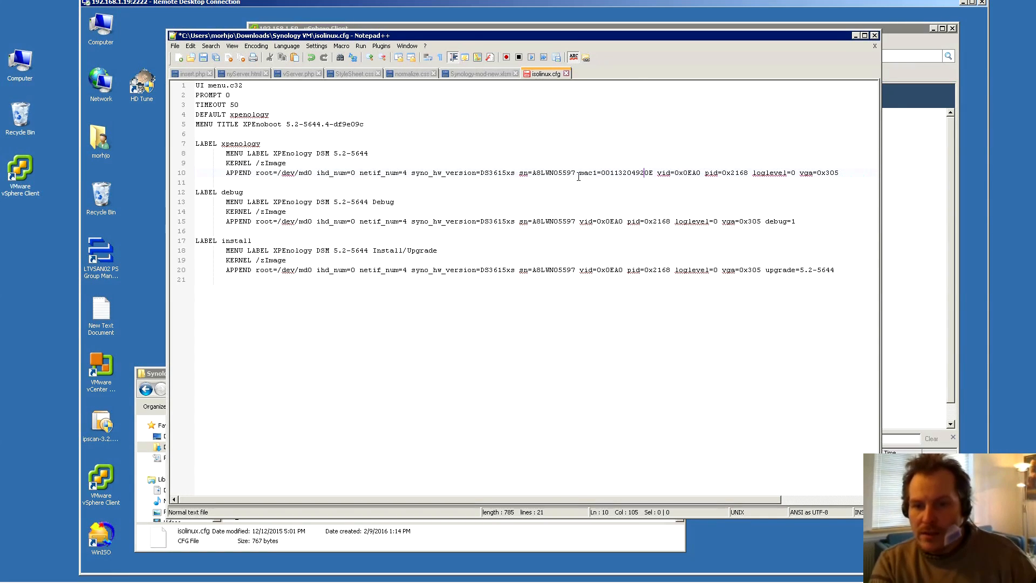
pyautogui.moveTo(580, 173); pyautogui.dragTo(651, 173)
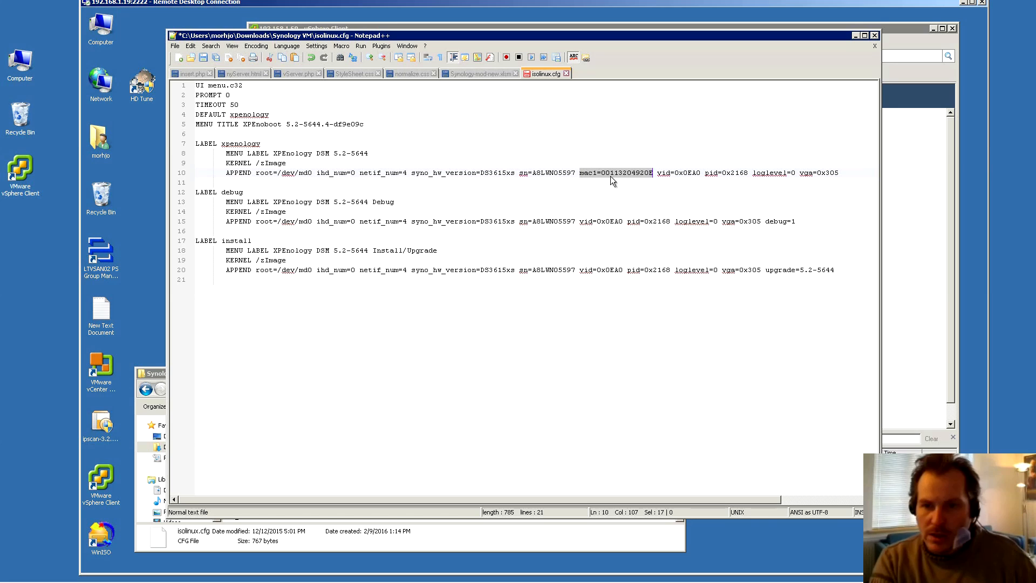
pyautogui.click(590, 177)
pyautogui.moveTo(580, 172); pyautogui.dragTo(657, 177)
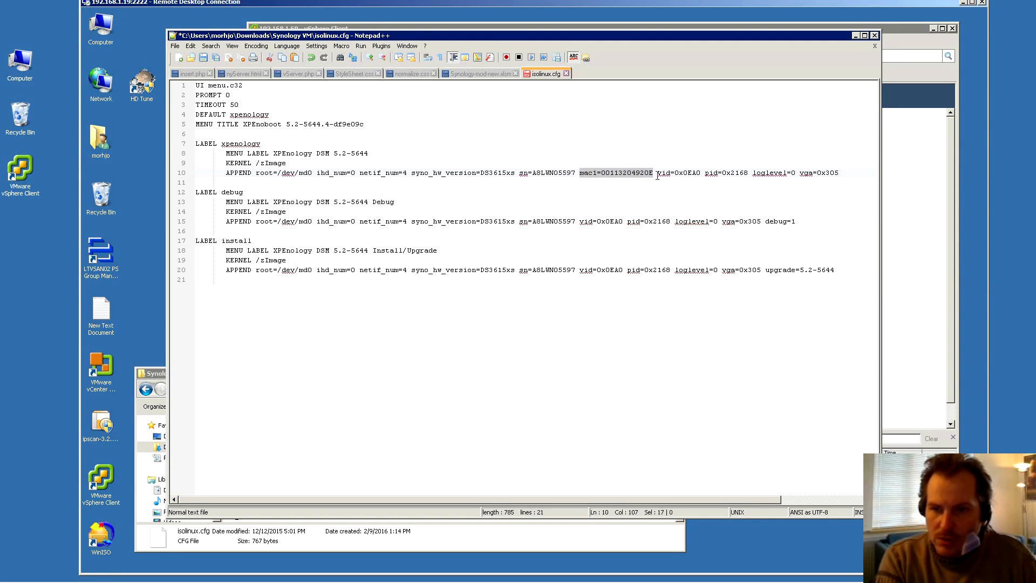
pyautogui.click(657, 177)
# Try adding mac2 entries after mac1 on line 10, then delete them again
pyautogui.hotkey('ctrl', 'v')
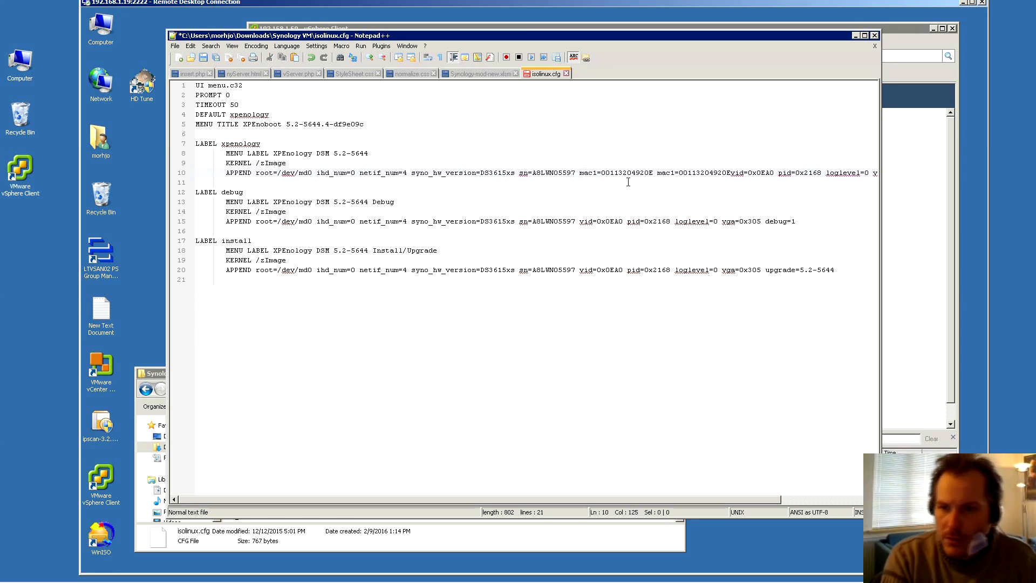
pyautogui.press('BackSpace')
pyautogui.write('2')
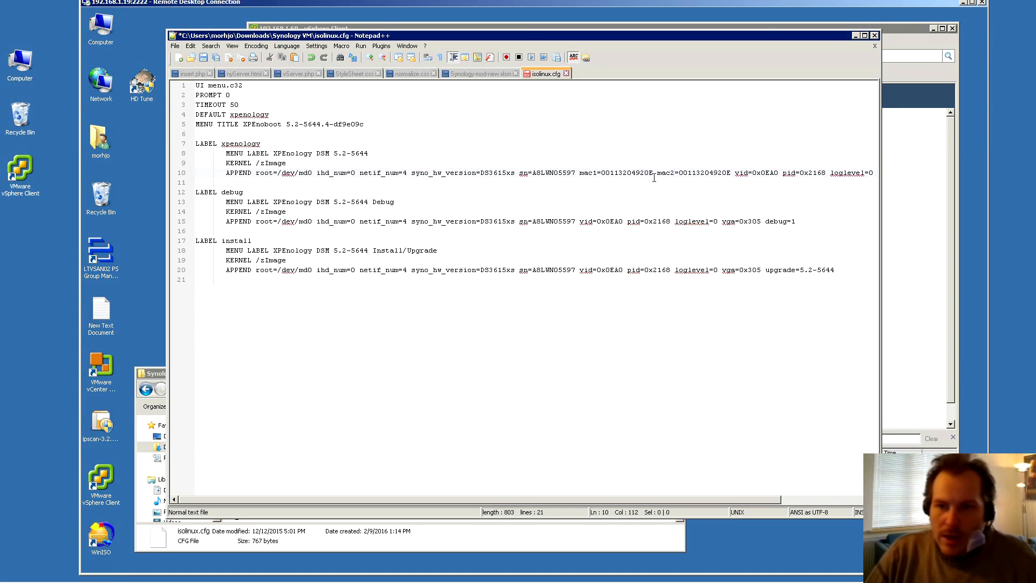
pyautogui.click(727, 174)
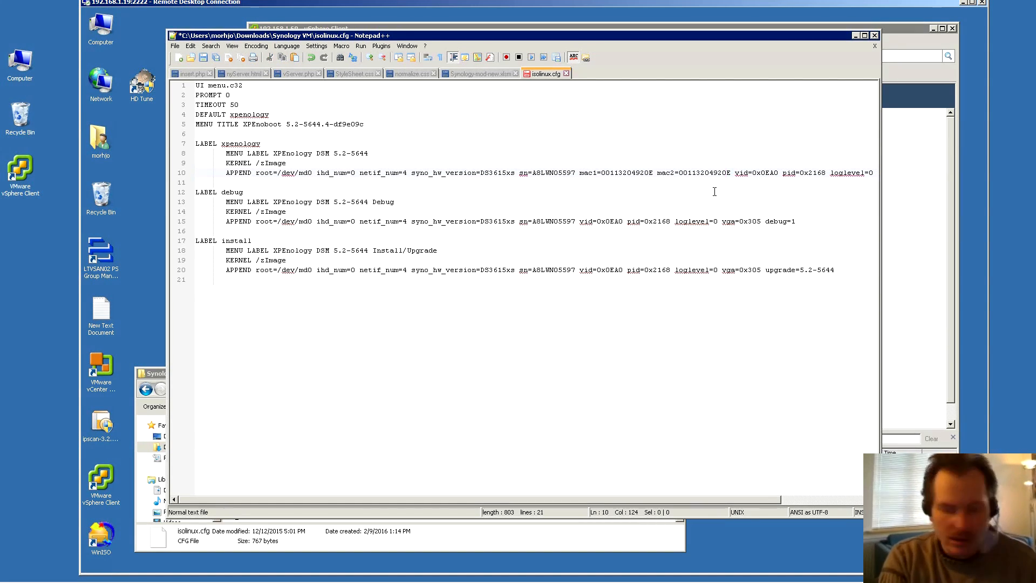
pyautogui.press('Delete')
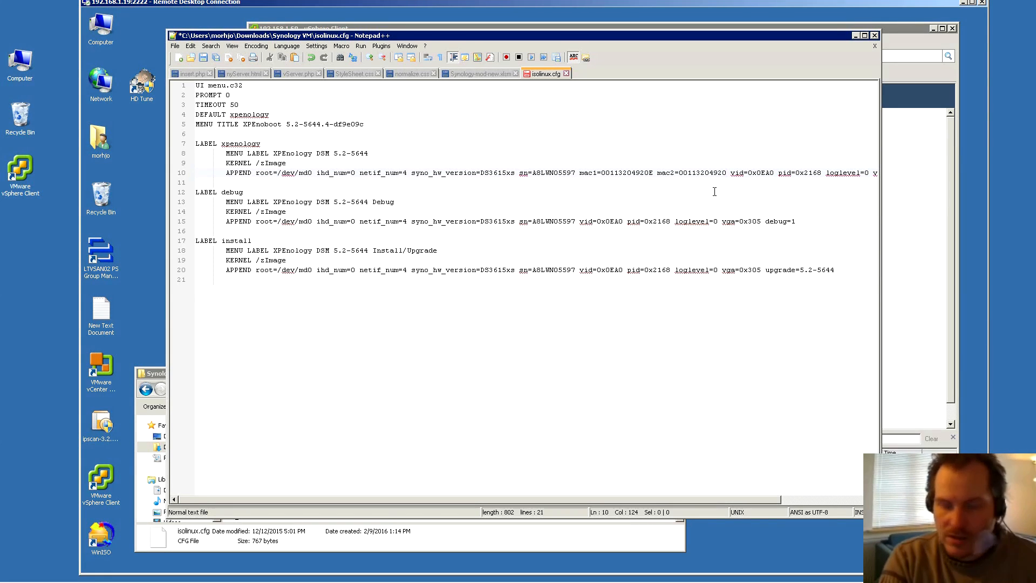
pyautogui.write('F')
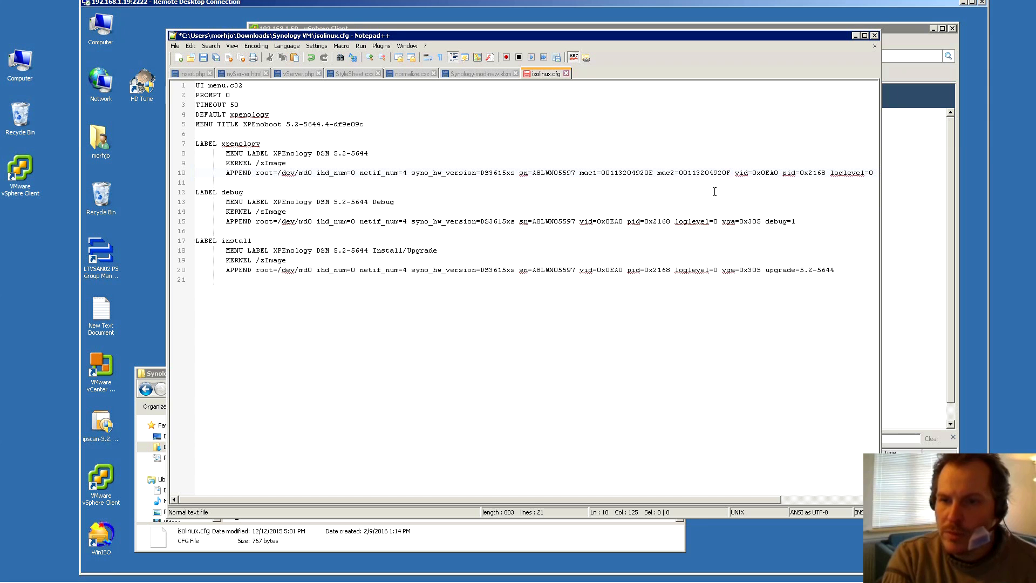
pyautogui.moveTo(656, 173); pyautogui.dragTo(735, 173)
pyautogui.hotkey('ctrl', 'c')
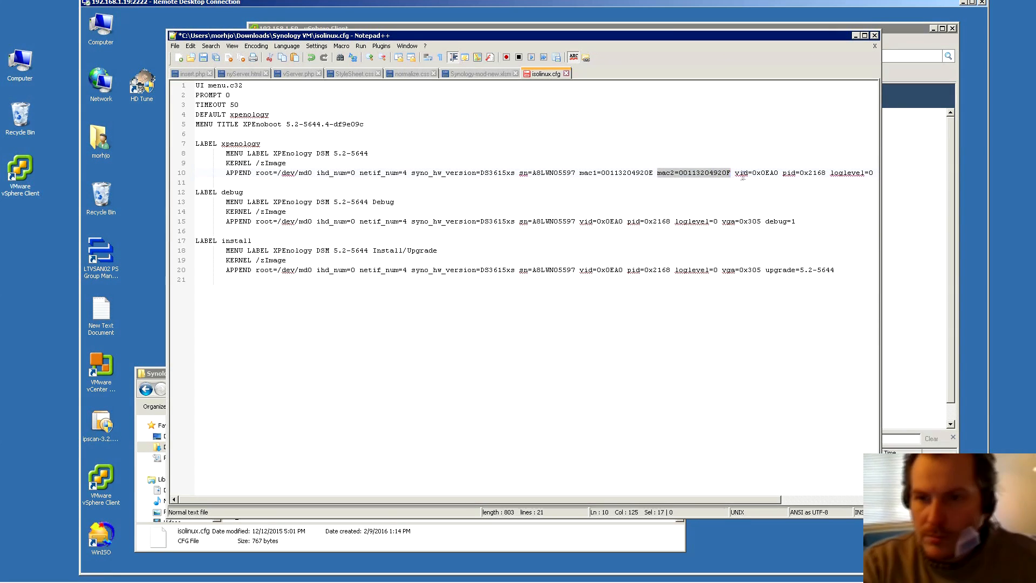
pyautogui.press('Right')
pyautogui.hotkey('ctrl', 'v')
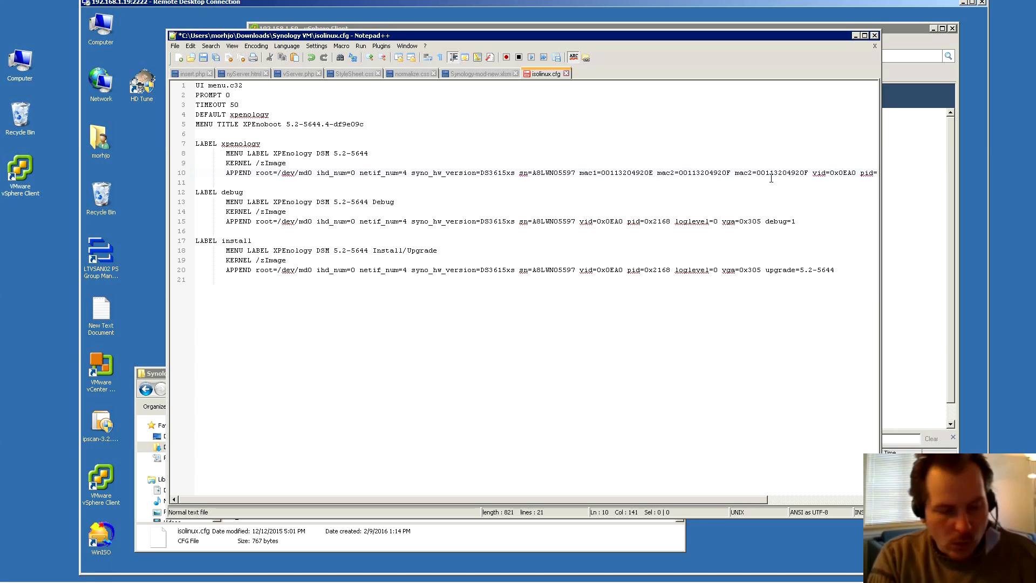
pyautogui.write('1')
pyautogui.press('Right')
pyautogui.press('Delete')
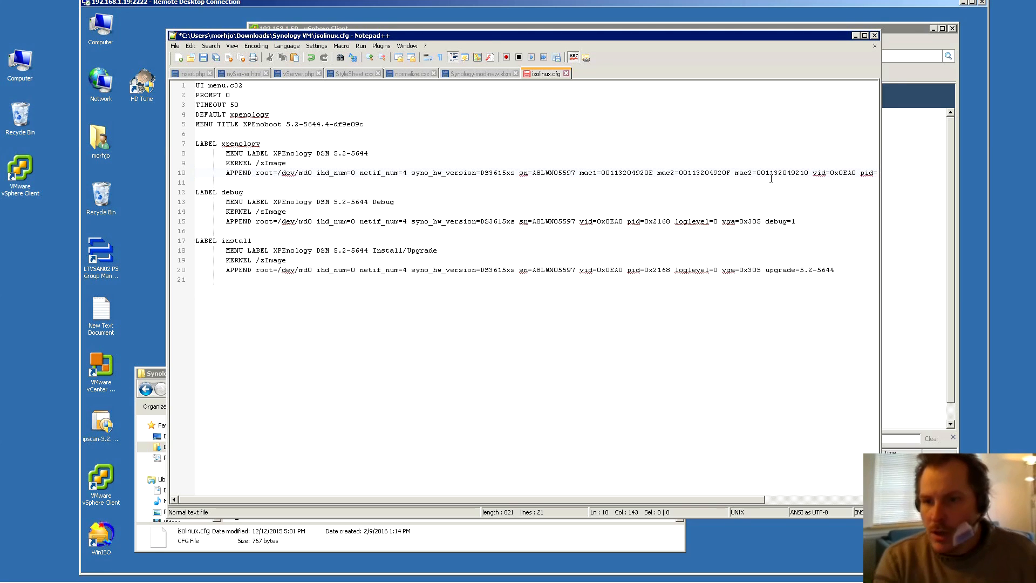
pyautogui.moveTo(810, 173); pyautogui.dragTo(657, 172)
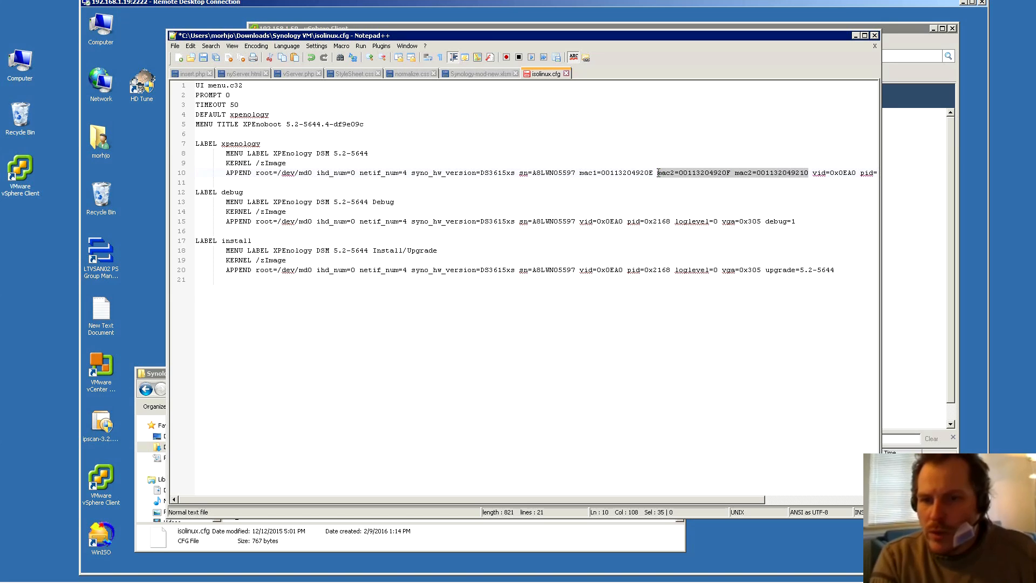
pyautogui.press('Delete')
pyautogui.press('Delete')
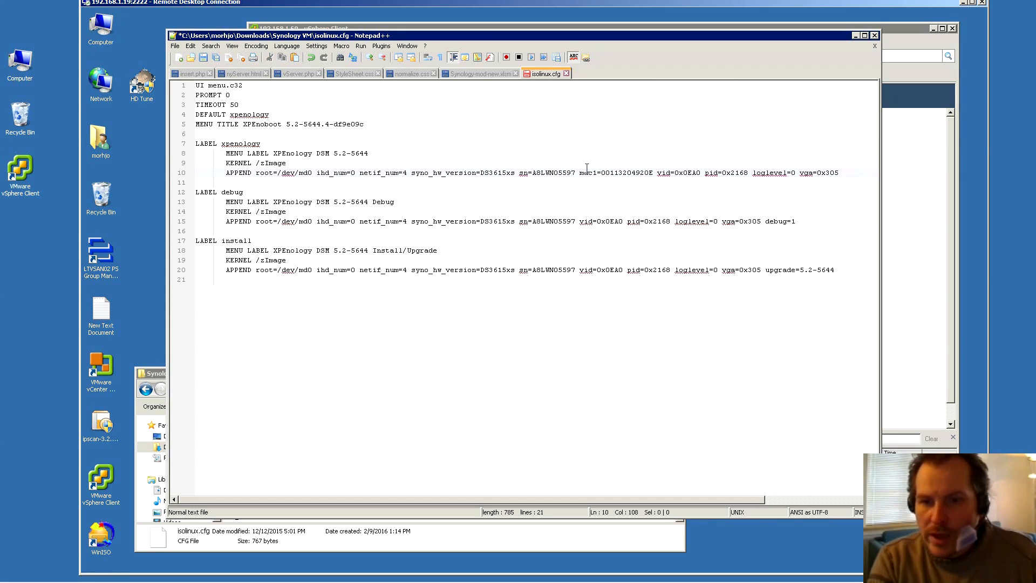
pyautogui.moveTo(580, 173); pyautogui.dragTo(657, 173)
pyautogui.hotkey('ctrl', 'c')
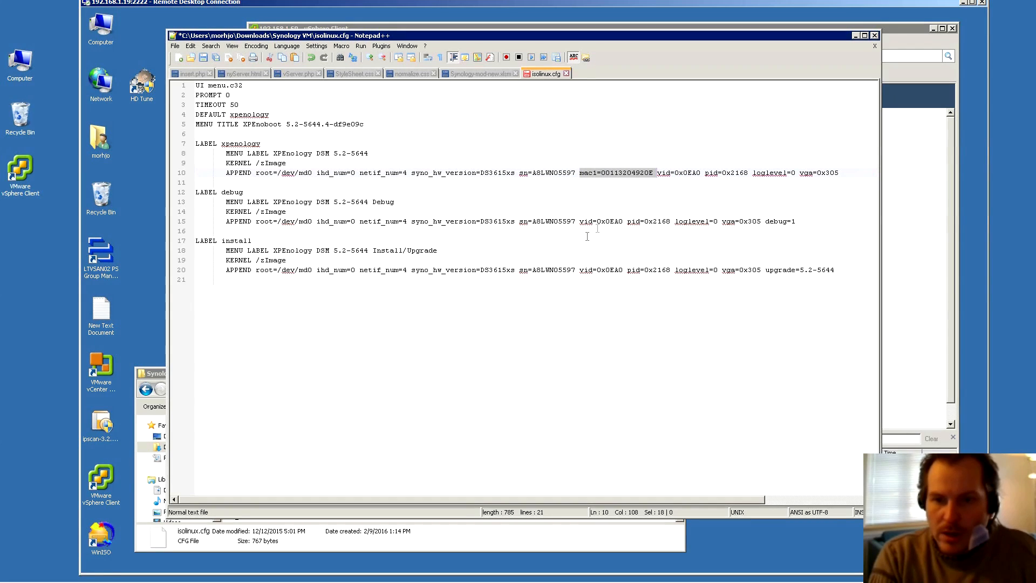
pyautogui.click(580, 222)
pyautogui.hotkey('ctrl', 'v')
pyautogui.click(579, 270)
pyautogui.hotkey('ctrl', 'v')
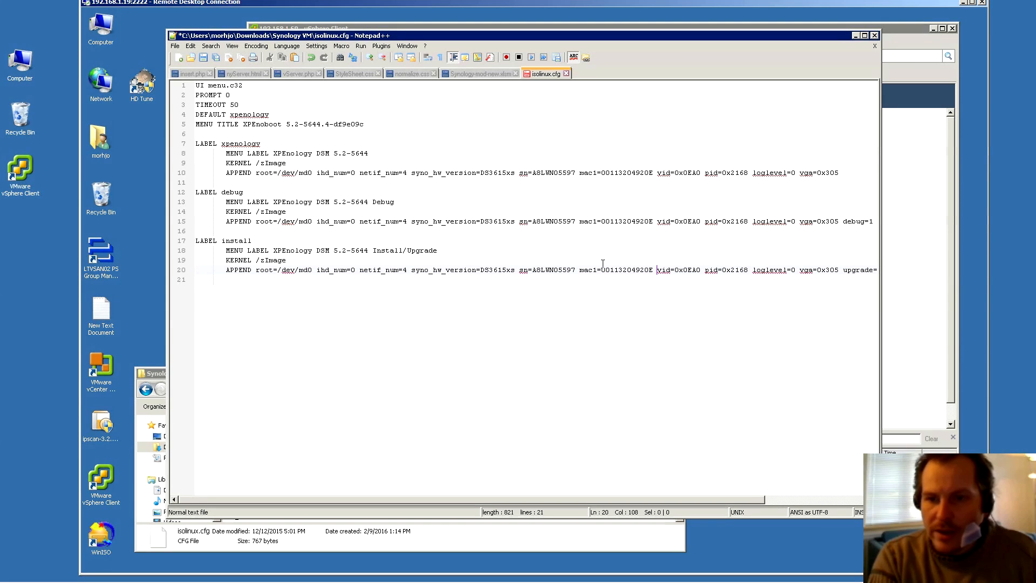
pyautogui.click(657, 173)
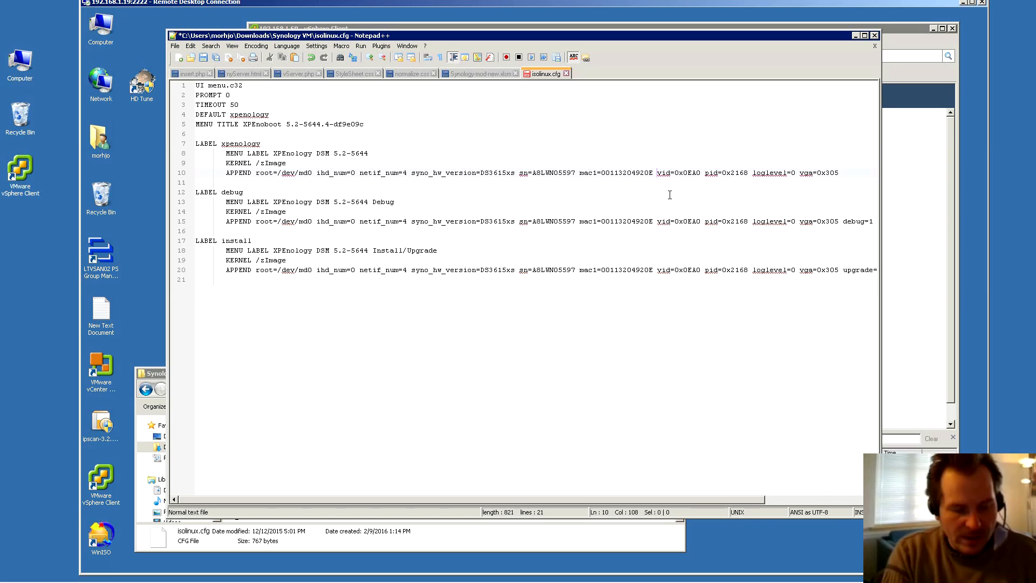
# Add rmmod=ata_piix before vid= on line 10
pyautogui.write('rmmdd')
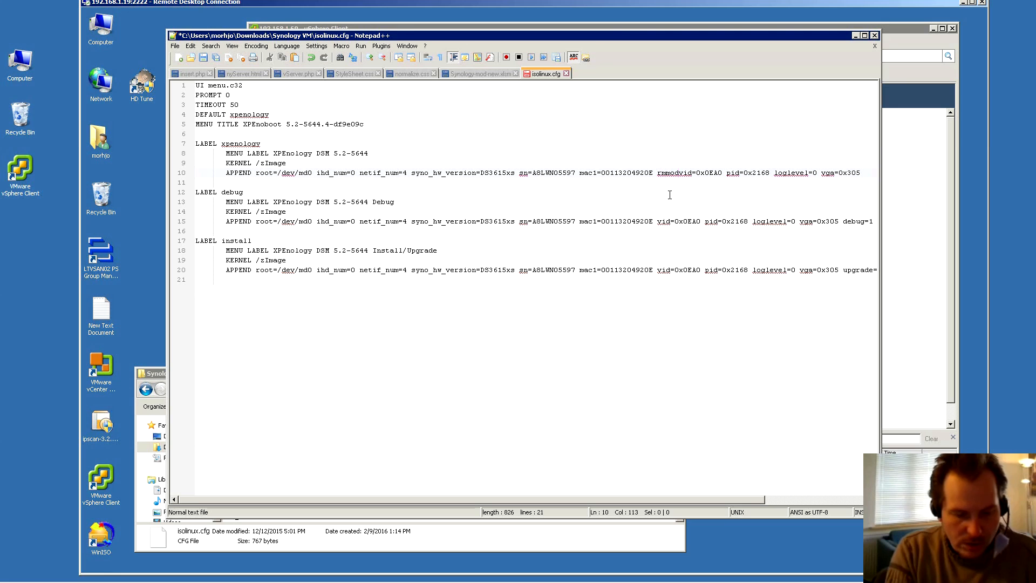
pyautogui.write('=')
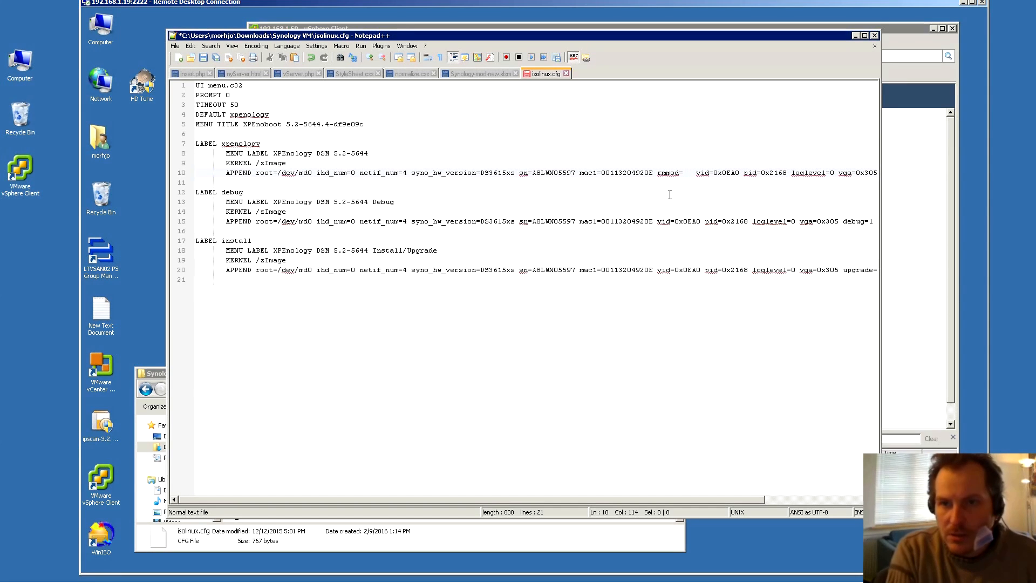
pyautogui.write('   ata')
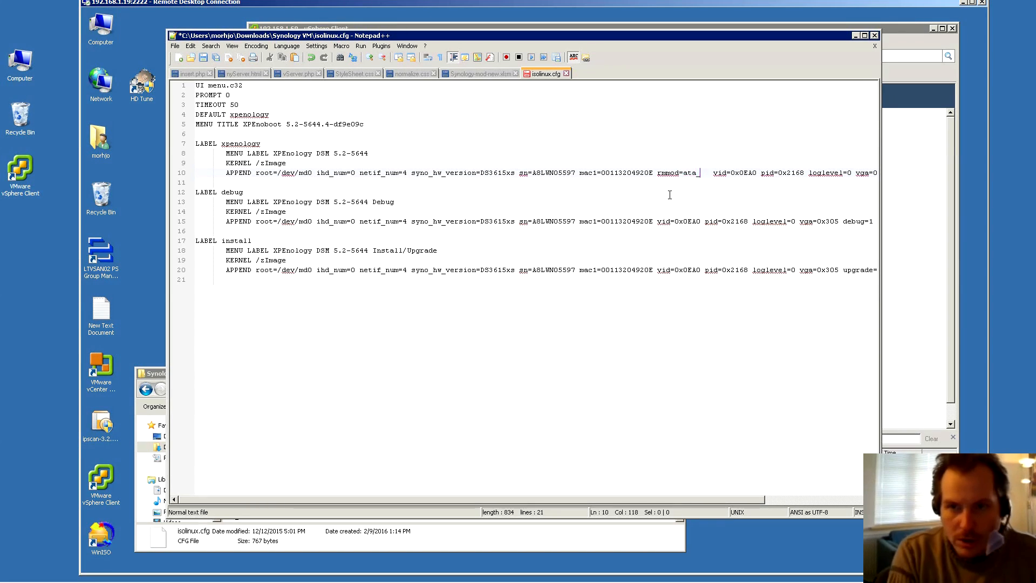
pyautogui.write(' p')
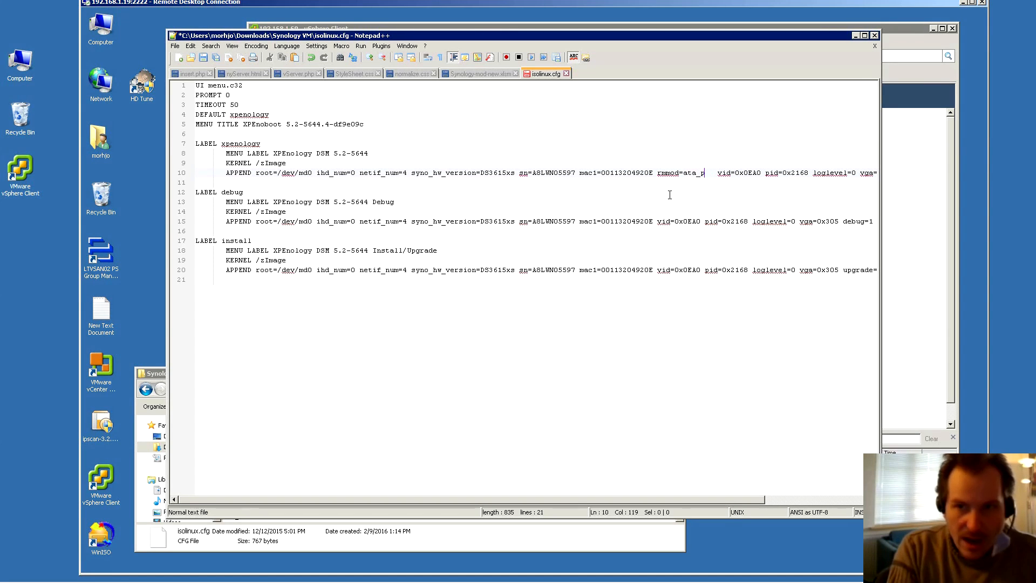
pyautogui.write('iix')
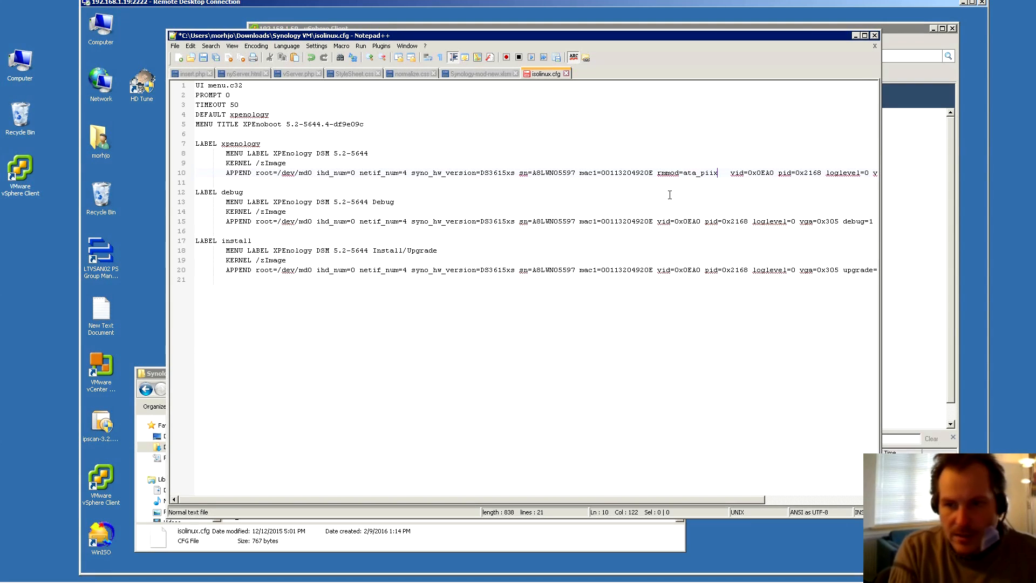
pyautogui.press('Delete')
pyautogui.press('Delete')
pyautogui.press('Right')
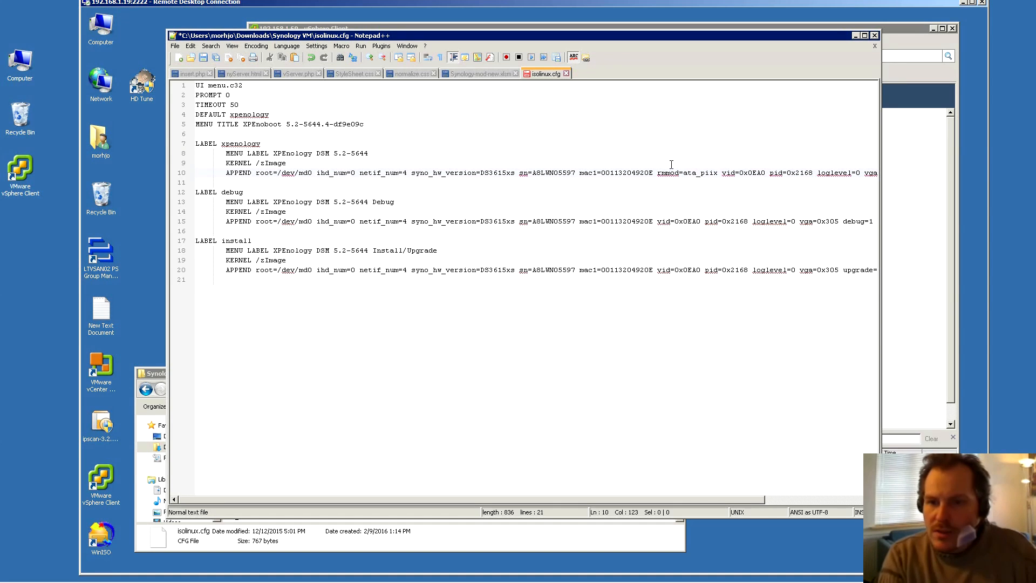
pyautogui.moveTo(658, 173); pyautogui.dragTo(716, 171)
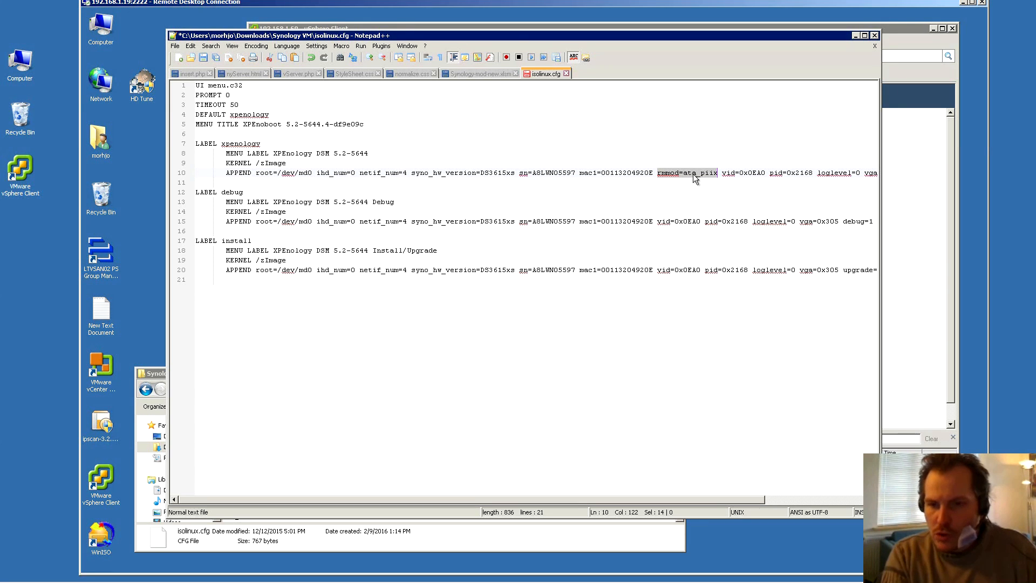
pyautogui.click(635, 172)
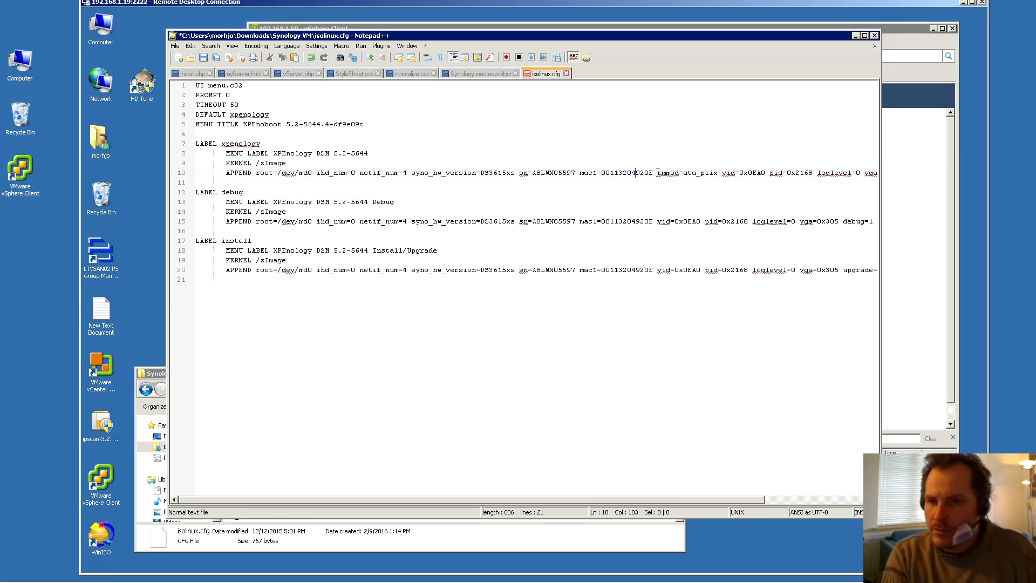
pyautogui.moveTo(657, 172); pyautogui.dragTo(712, 171)
# Paste rmmod=ata_piix into lines 15 and 20 and save isolinux.cfg
pyautogui.click(679, 173)
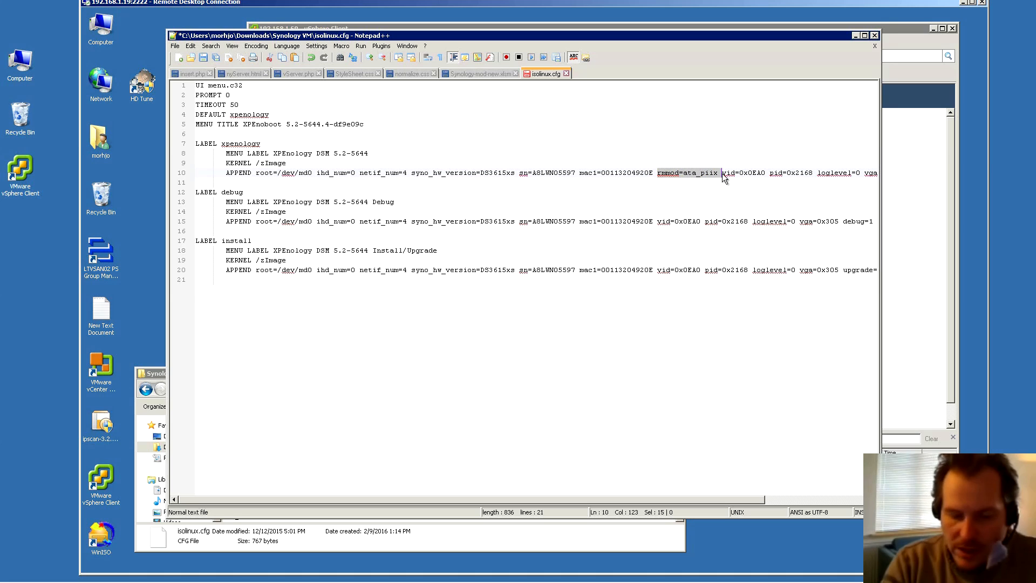
pyautogui.click(658, 222)
pyautogui.write('rmmod=ata_piix')
pyautogui.click(657, 270)
pyautogui.write('rmmod=ata_piix')
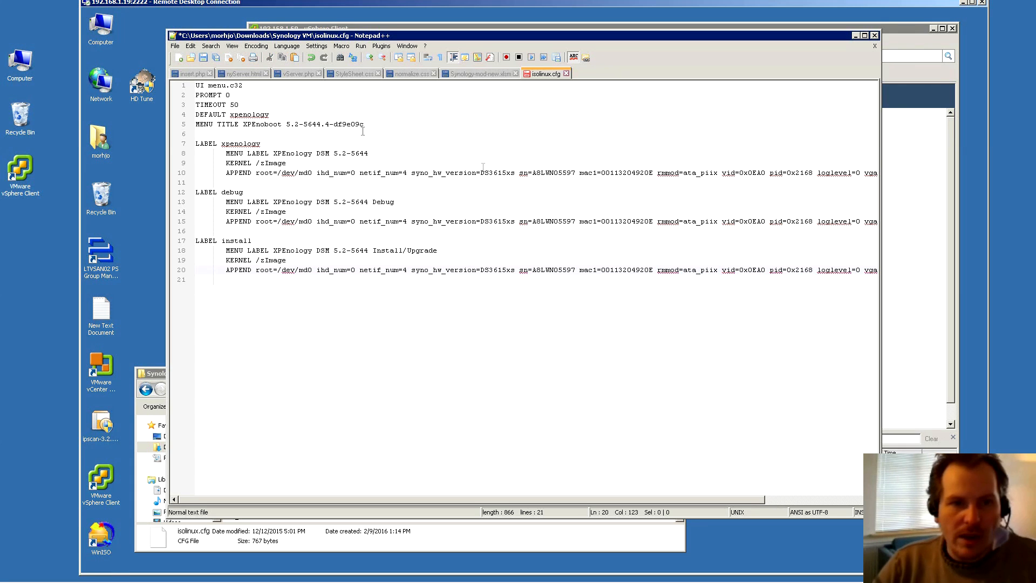
pyautogui.click(203, 58)
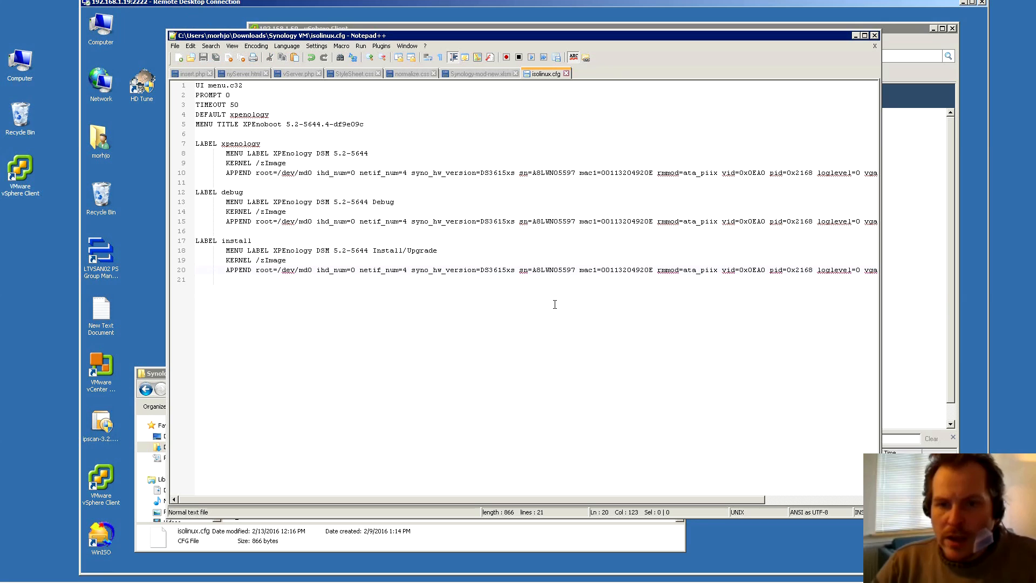
pyautogui.moveTo(533, 172); pyautogui.dragTo(601, 176)
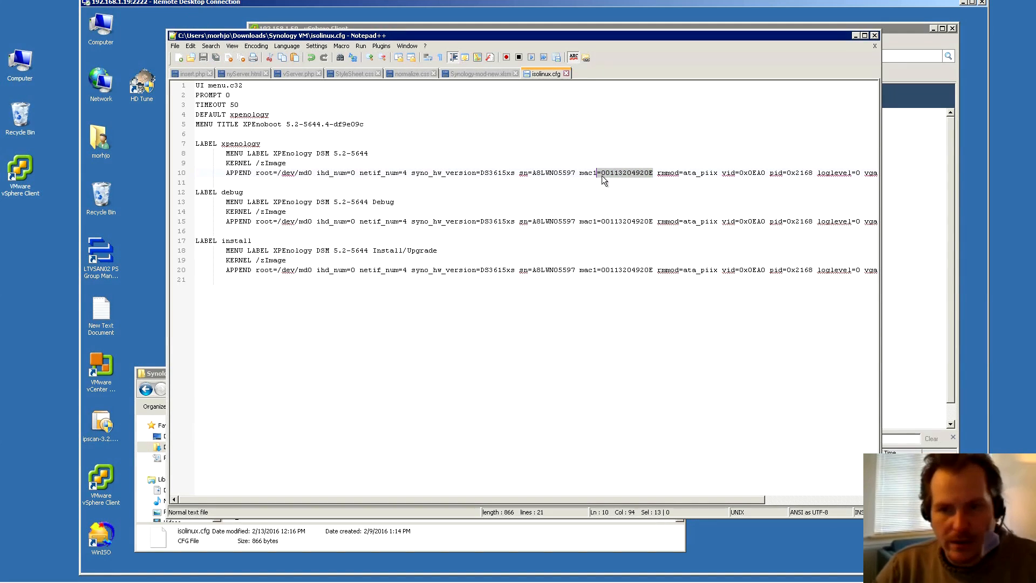
# Close Notepad++, open the WinIso folder in Synology VM and select winiso53
pyautogui.click(874, 35)
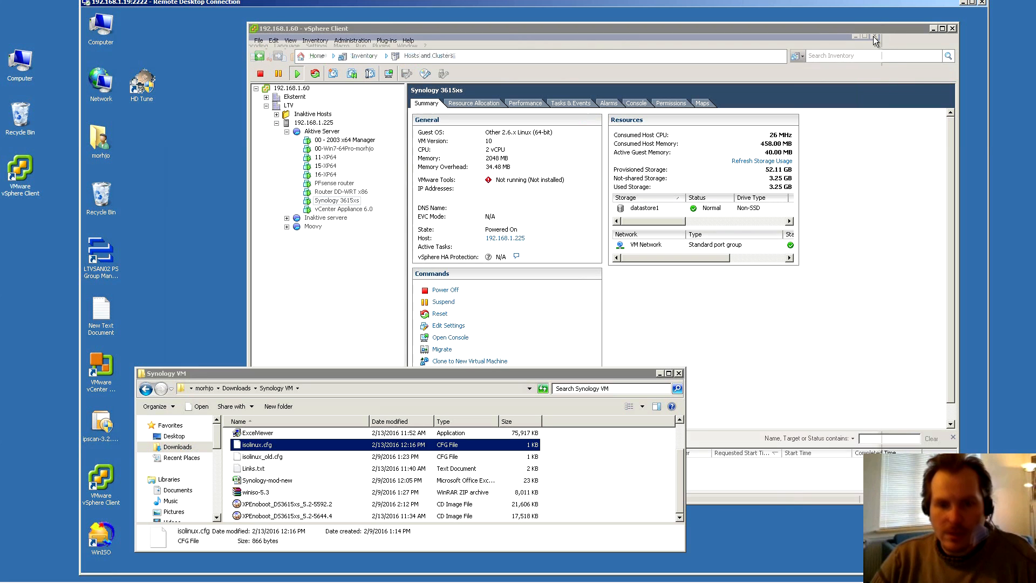
pyautogui.moveTo(323, 370); pyautogui.dragTo(355, 171)
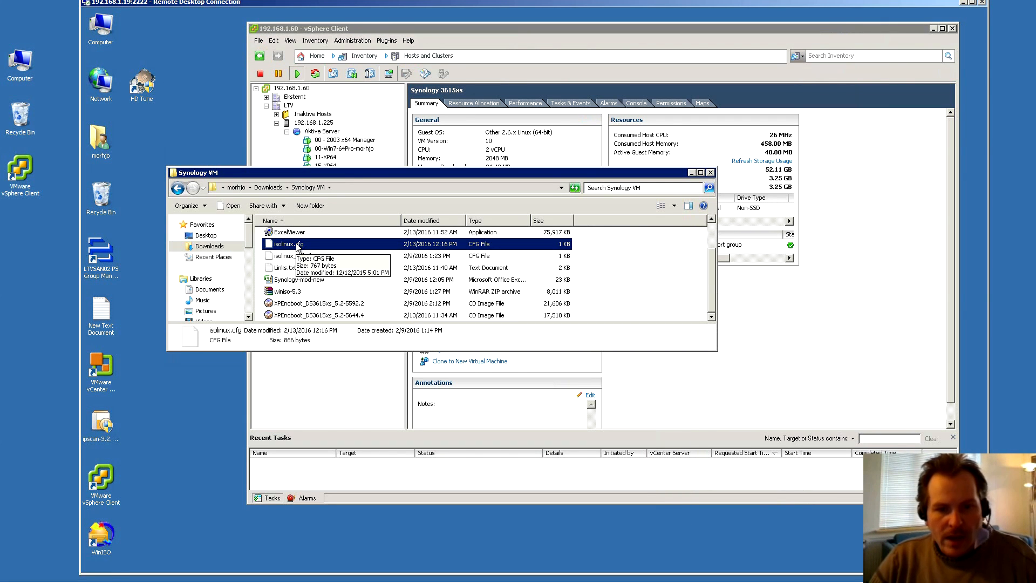
pyautogui.click(330, 318)
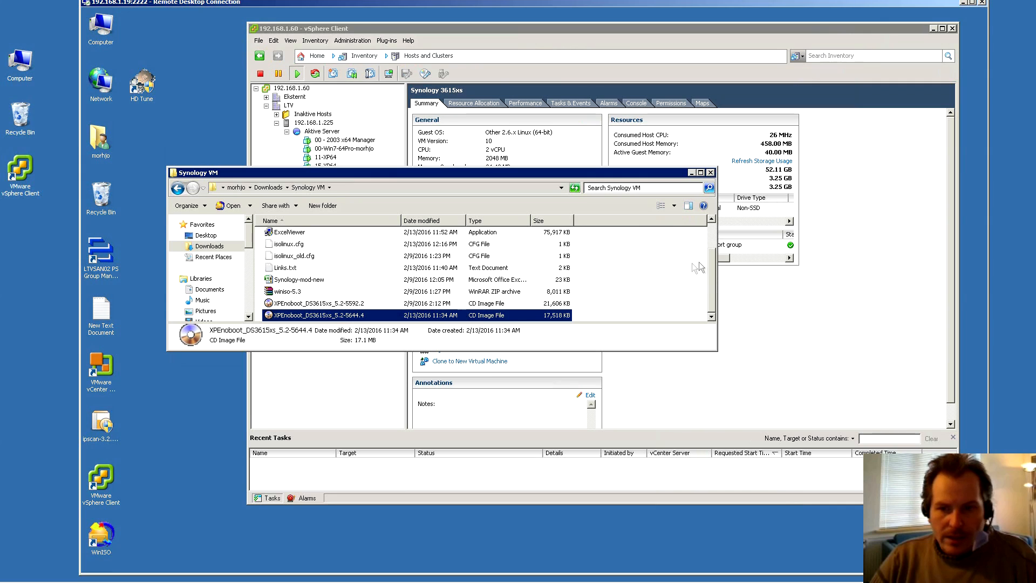
pyautogui.moveTo(711, 276); pyautogui.dragTo(709, 246)
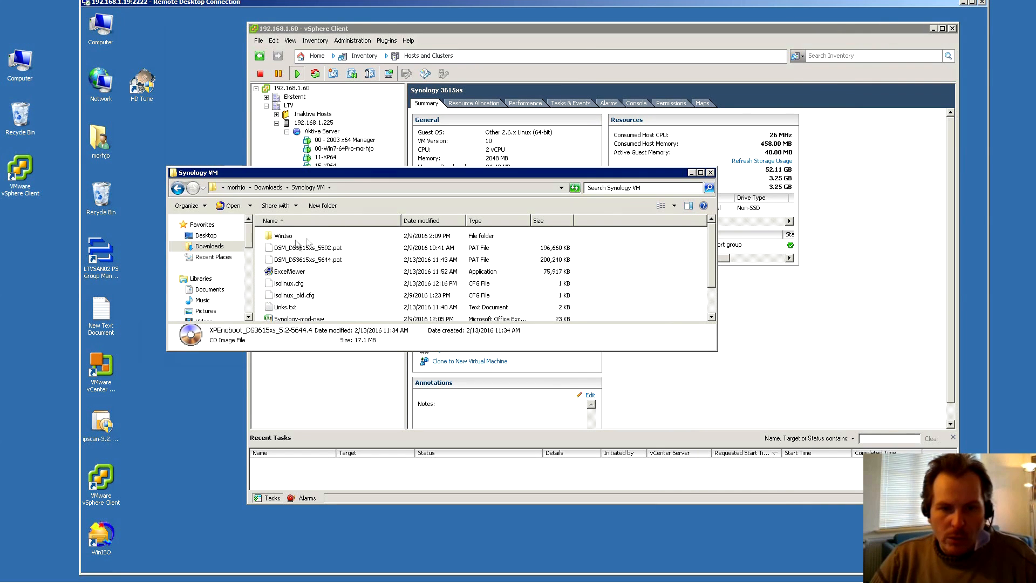
pyautogui.doubleClick(282, 238)
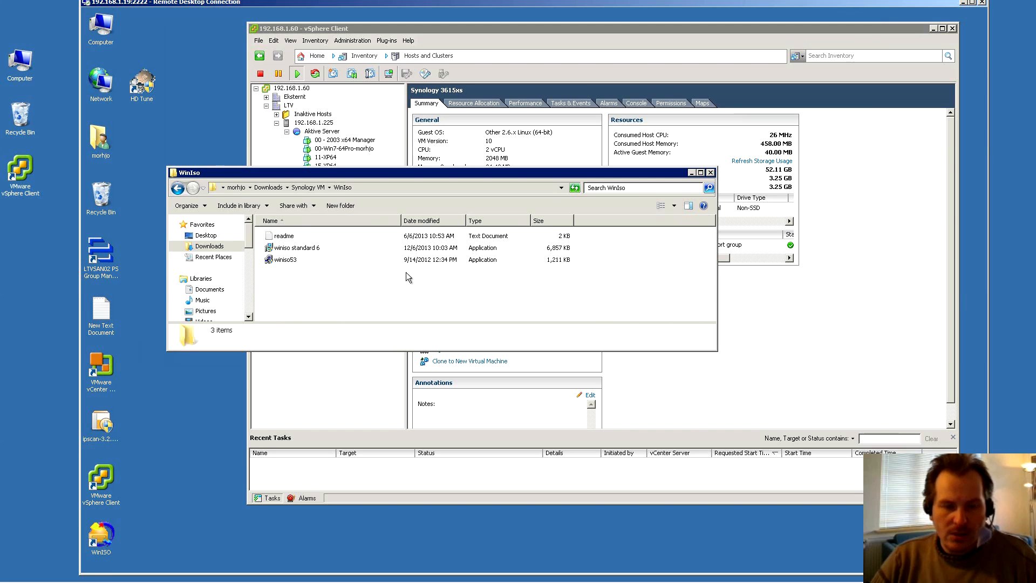
pyautogui.click(285, 260)
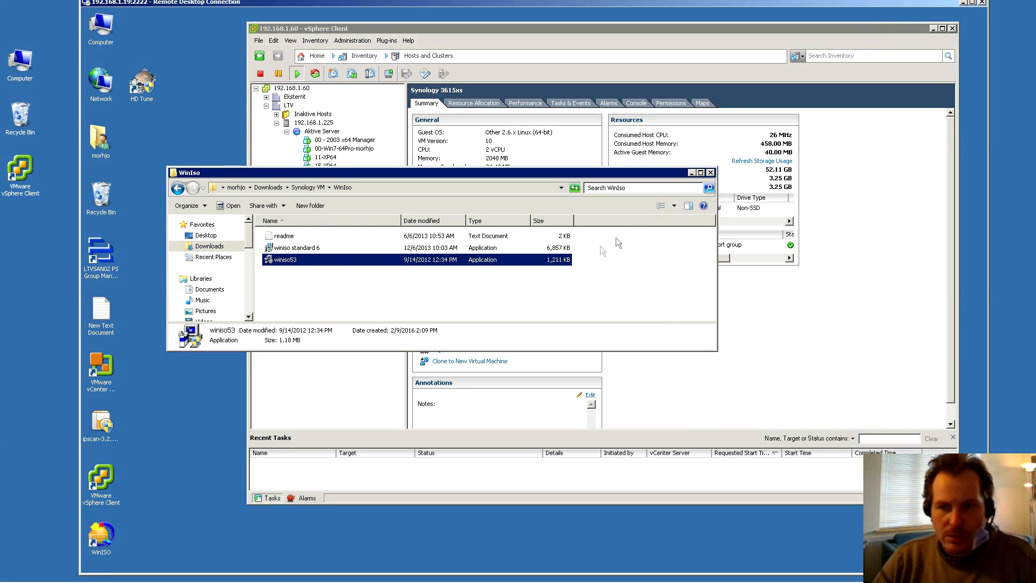
# Launch WinISO and load the XPEnoboot_DS3615xs_5.2-5644.4 image from the Synology VM folder
pyautogui.doubleClick(104, 544)
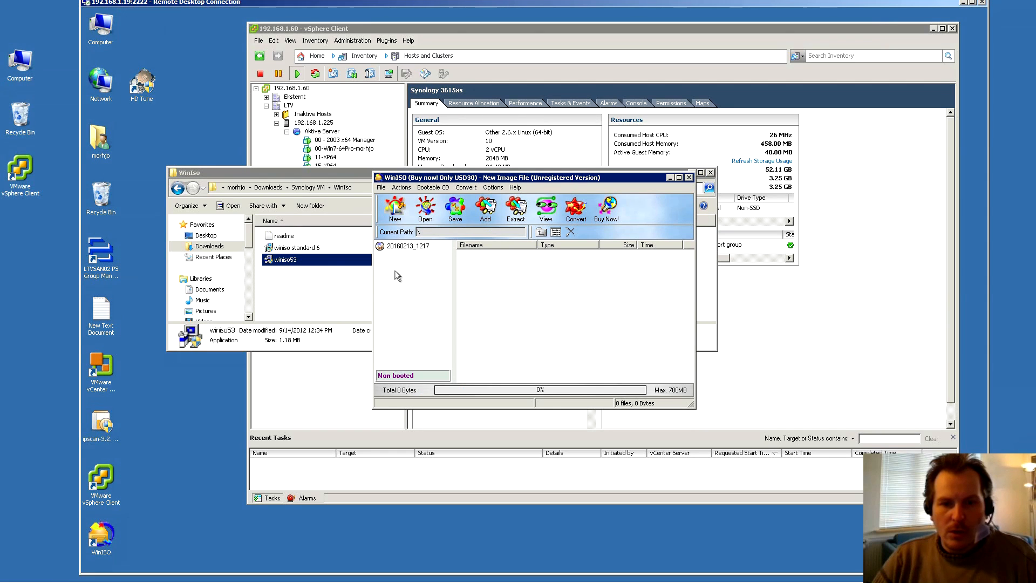
pyautogui.click(425, 214)
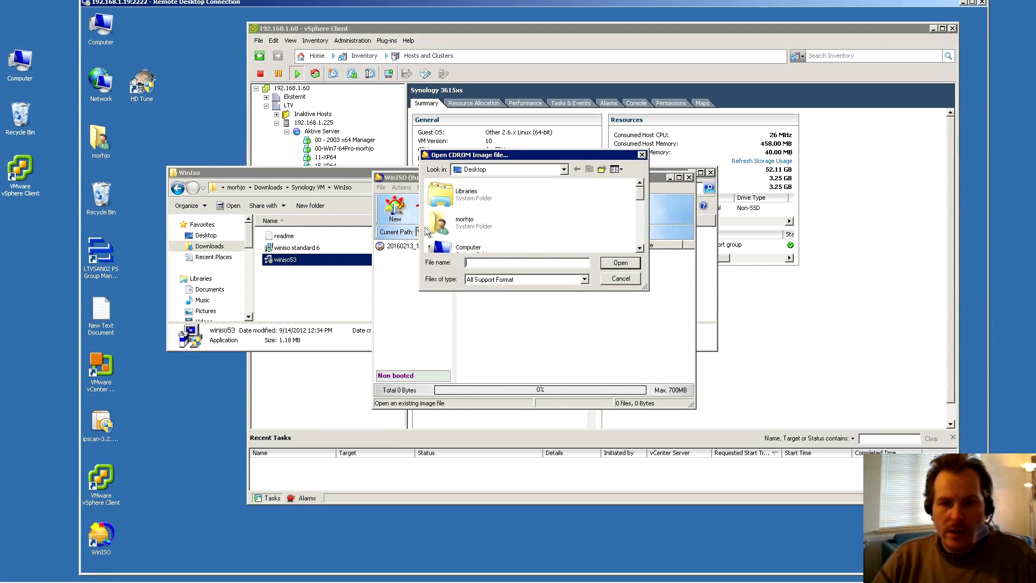
pyautogui.moveTo(640, 195); pyautogui.dragTo(640, 214)
pyautogui.click(565, 169)
pyautogui.click(478, 206)
pyautogui.doubleClick(608, 197)
pyautogui.doubleClick(474, 211)
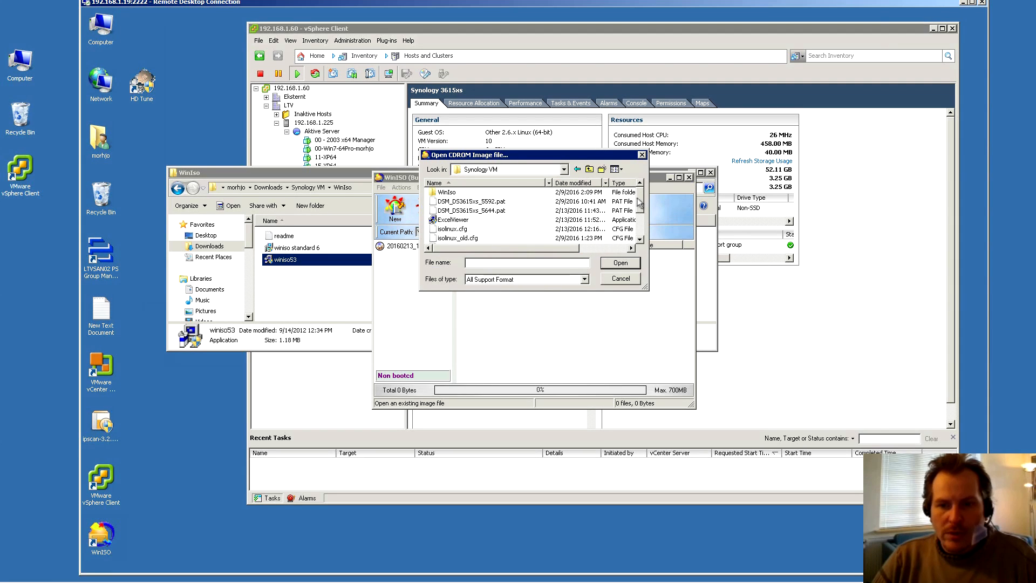
pyautogui.moveTo(640, 203); pyautogui.dragTo(641, 232)
pyautogui.doubleClick(434, 237)
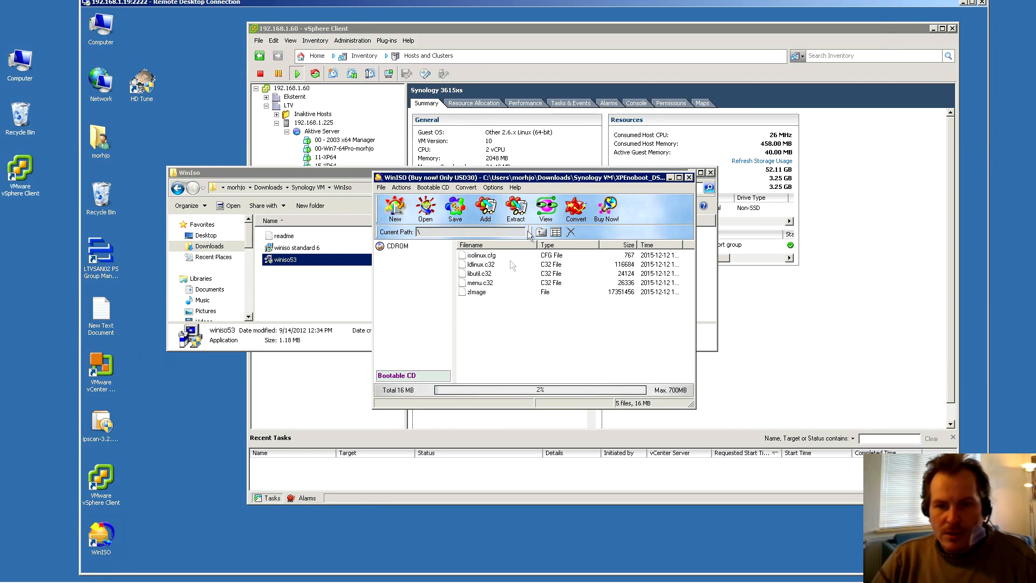
# Delete the original isolinux.cfg from the image
pyautogui.moveTo(534, 180); pyautogui.dragTo(669, 283)
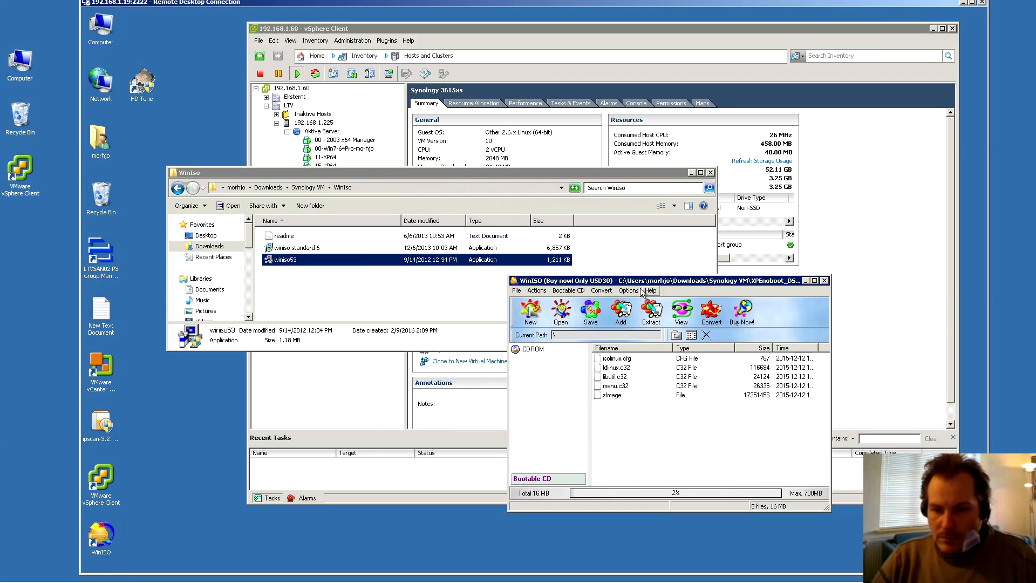
pyautogui.click(616, 358)
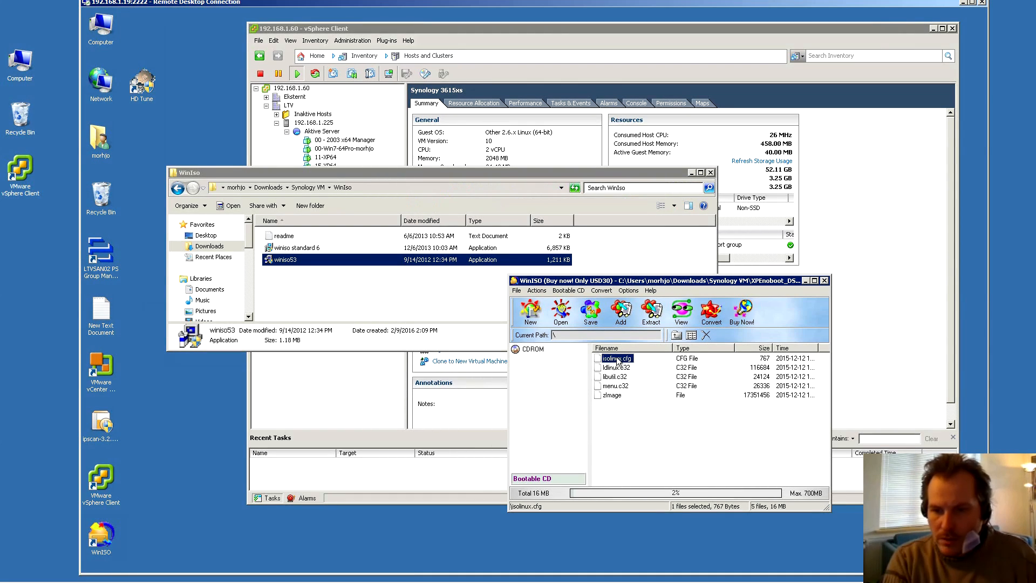
pyautogui.press('Delete')
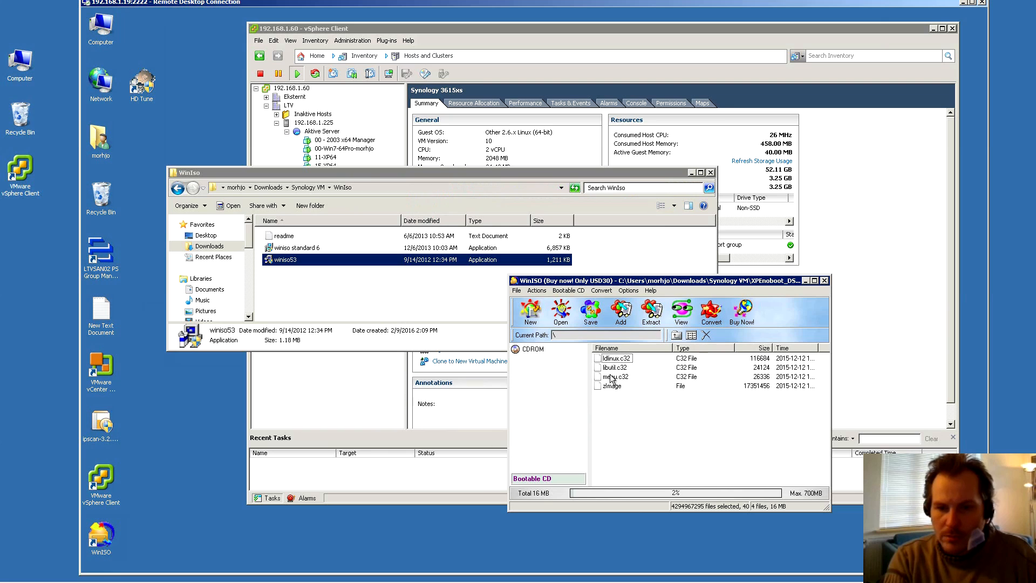
# Add the edited isolinux.cfg from Synology VM into the XPEnoboot image, then close WinISO and the WinIso folder
pyautogui.click(620, 312)
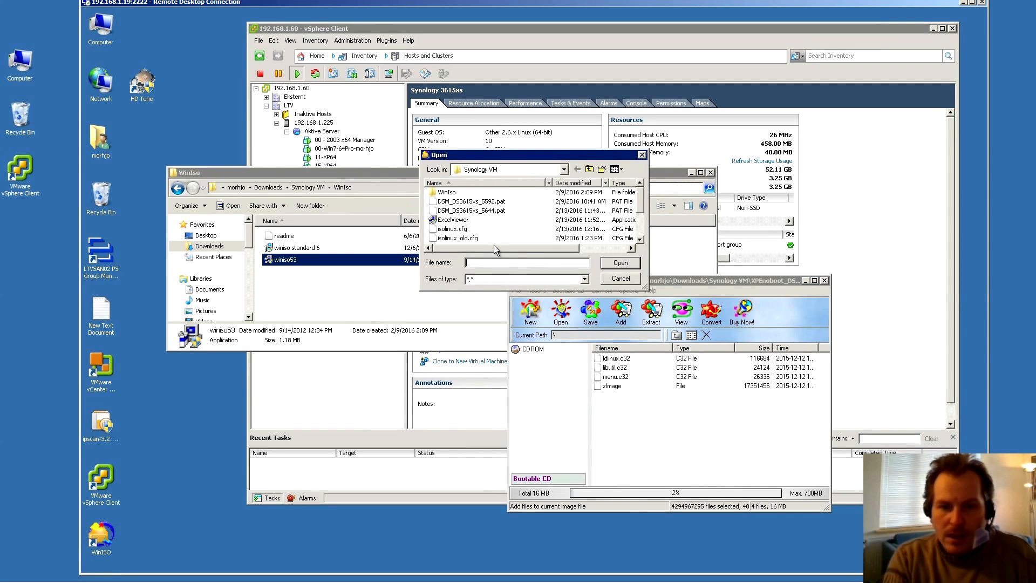
pyautogui.click(451, 230)
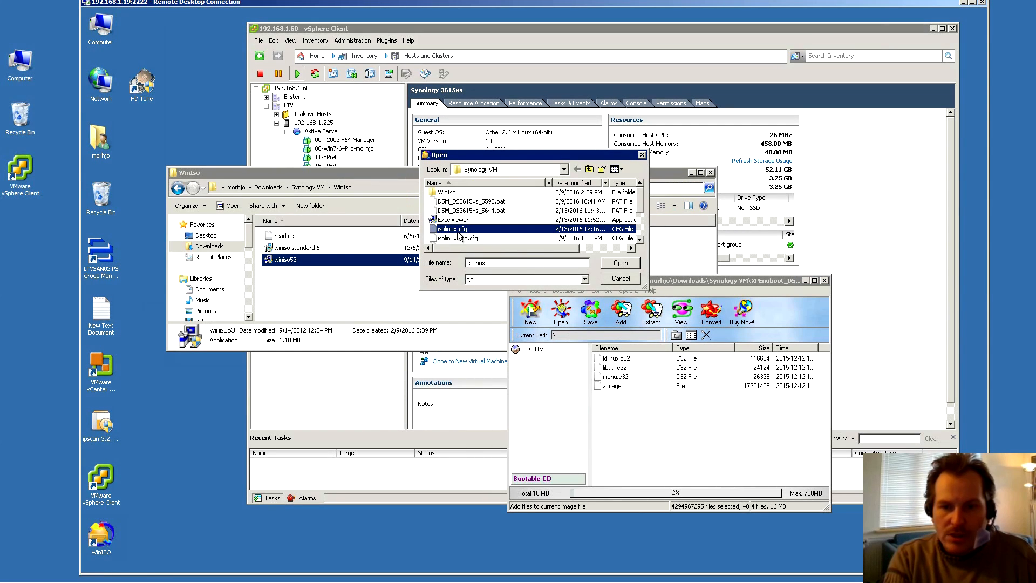
pyautogui.click(622, 265)
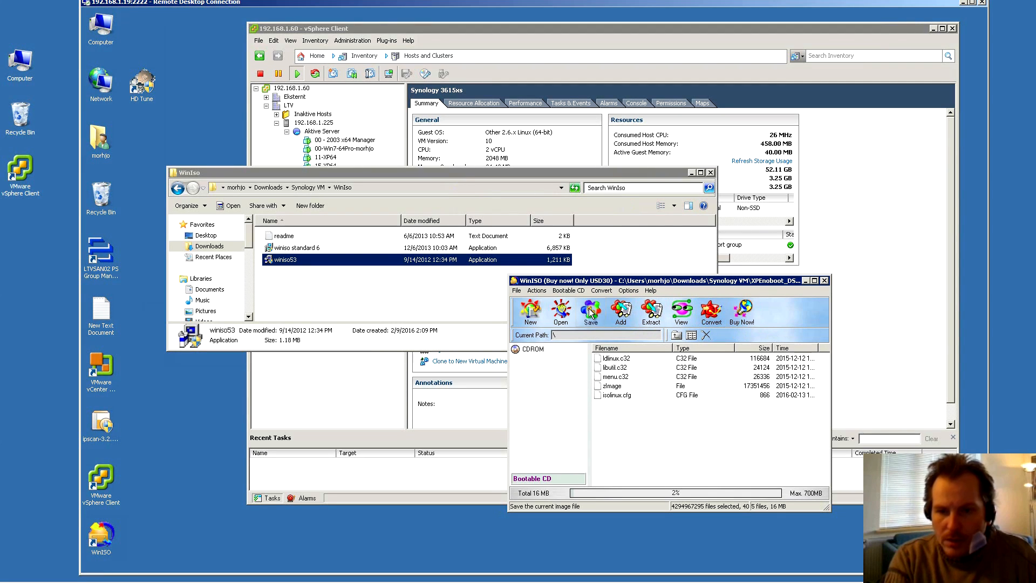
pyautogui.click(824, 281)
pyautogui.click(710, 172)
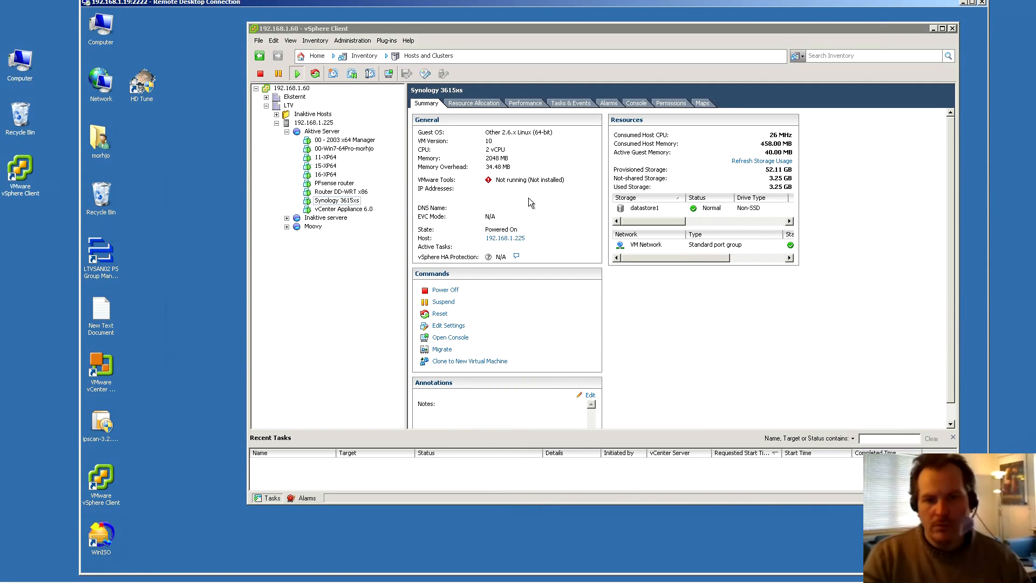
# Start a Custom new VM on Aktive Server named MyPlayHouse 3615xs, stored in the VM's folder
pyautogui.rightClick(314, 133)
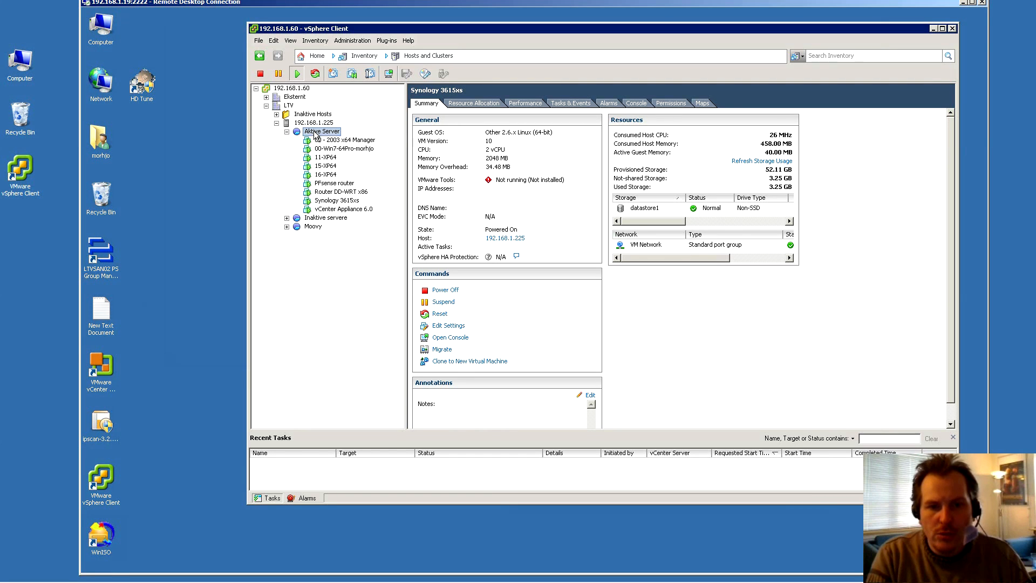
pyautogui.click(370, 138)
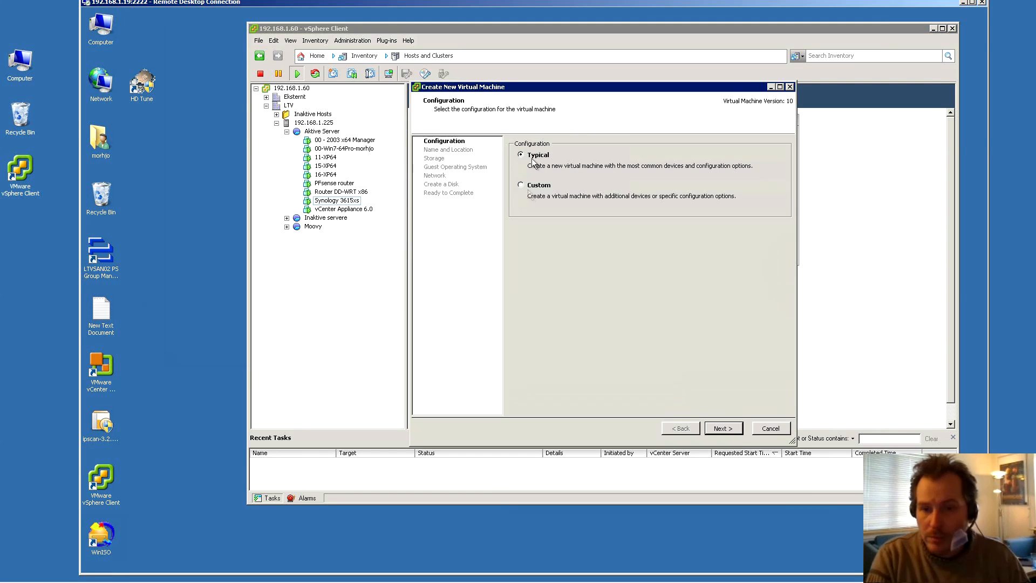
pyautogui.click(541, 200)
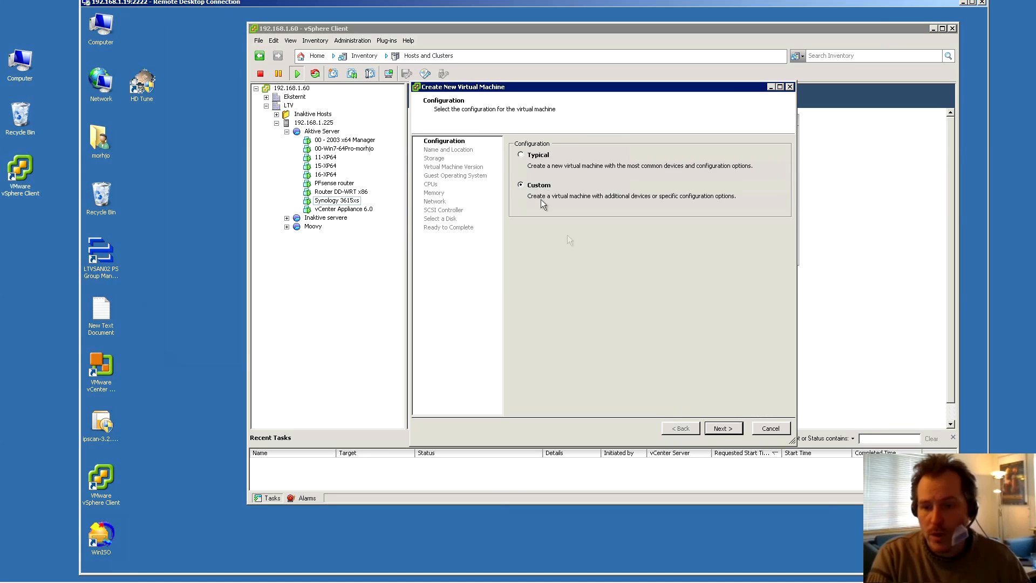
pyautogui.click(723, 429)
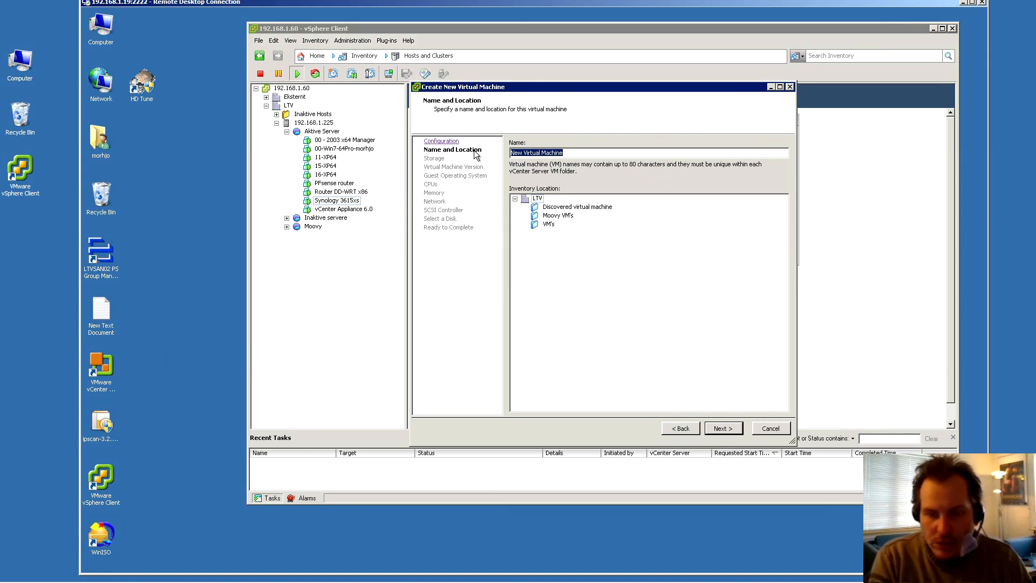
pyautogui.write('MyPlayHol')
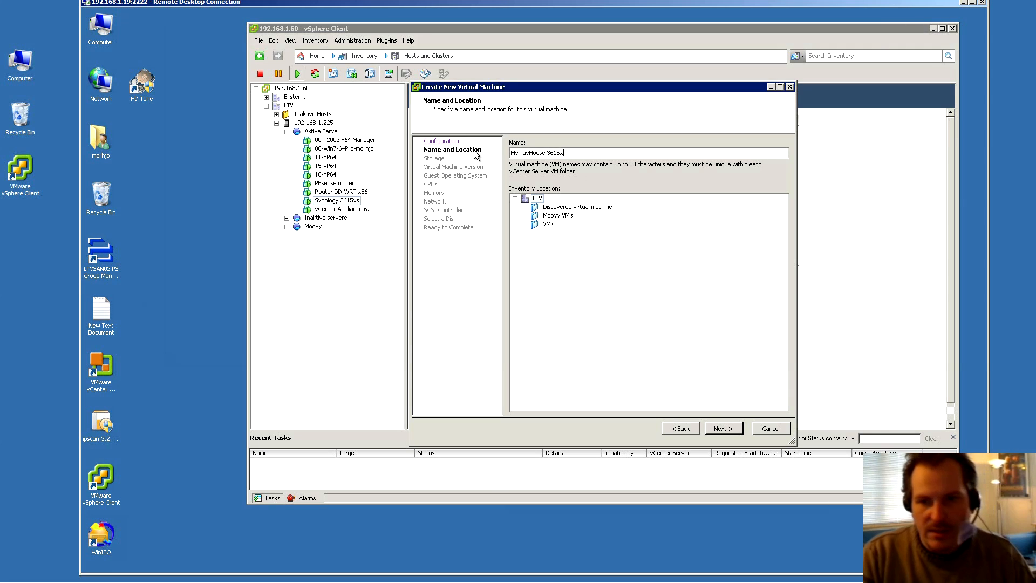
pyautogui.click(548, 224)
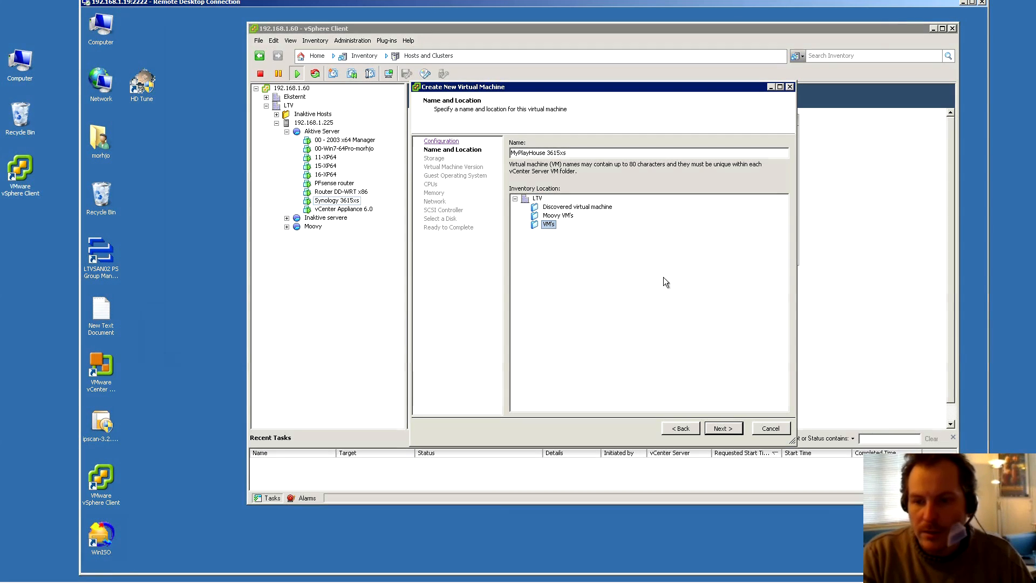
pyautogui.click(723, 429)
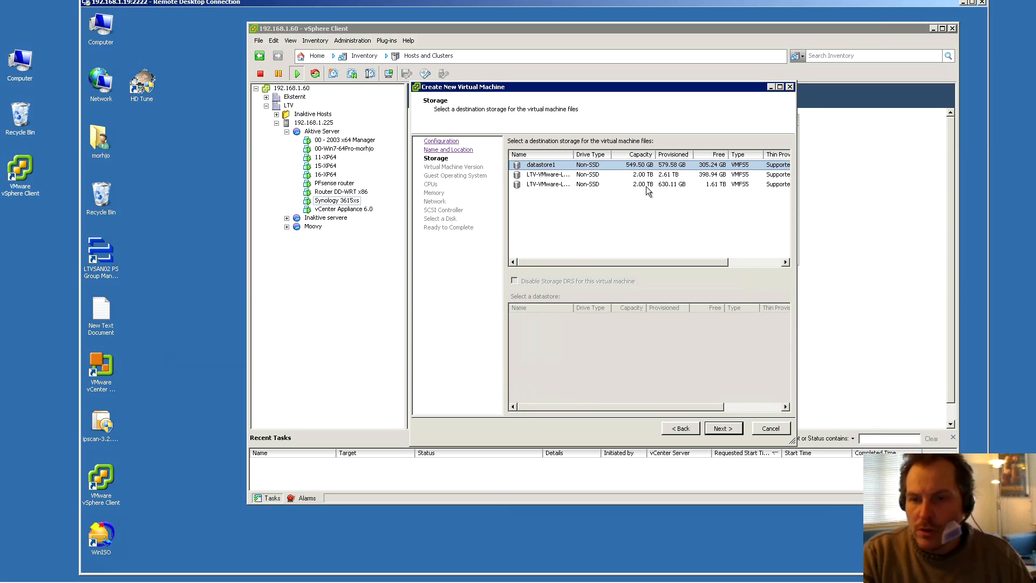
# Keep datastore1 and VM version 10, and set the guest OS to Other 2.6.x Linux (64-bit)
pyautogui.click(723, 429)
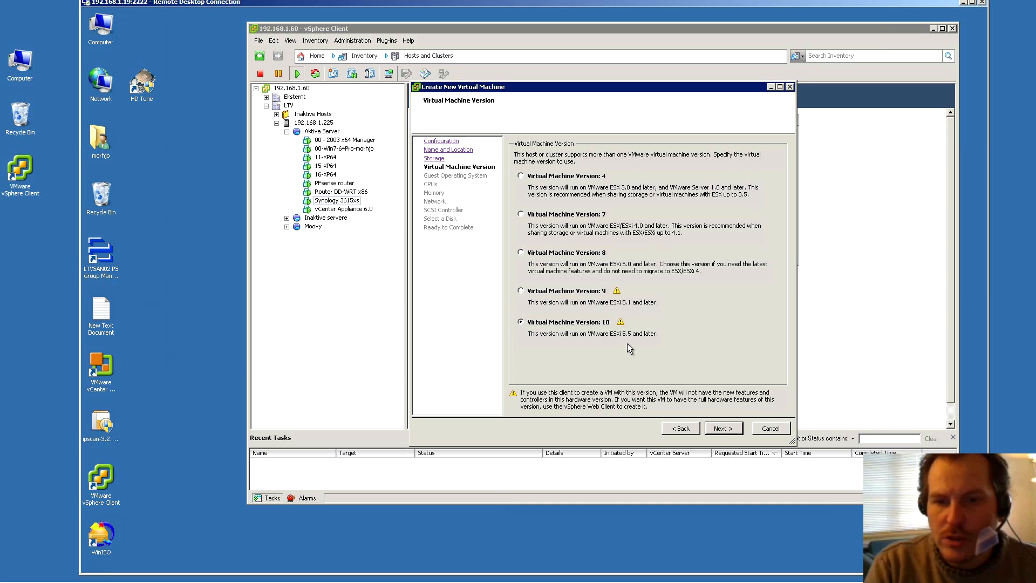
pyautogui.click(726, 429)
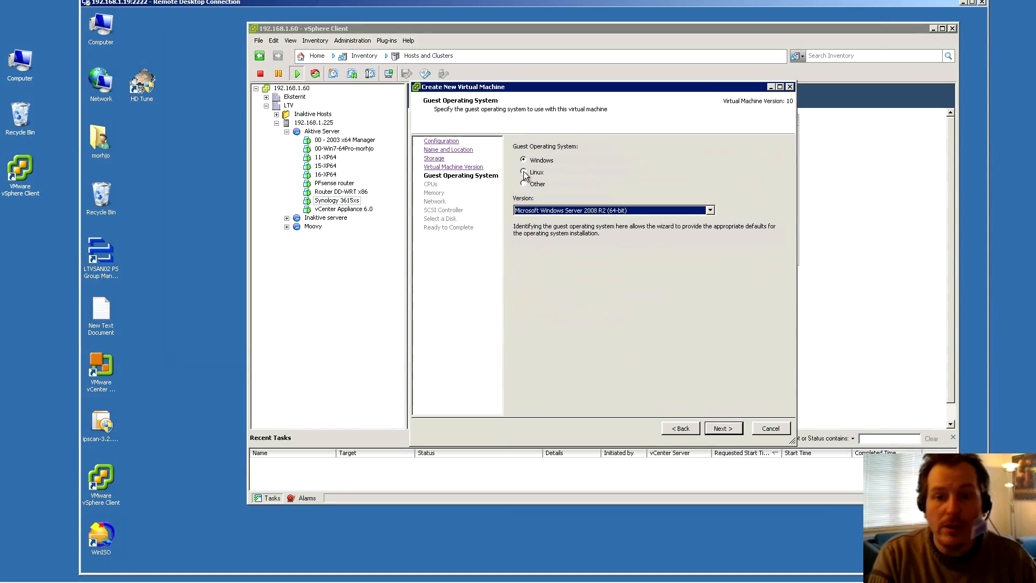
pyautogui.click(523, 171)
pyautogui.click(710, 210)
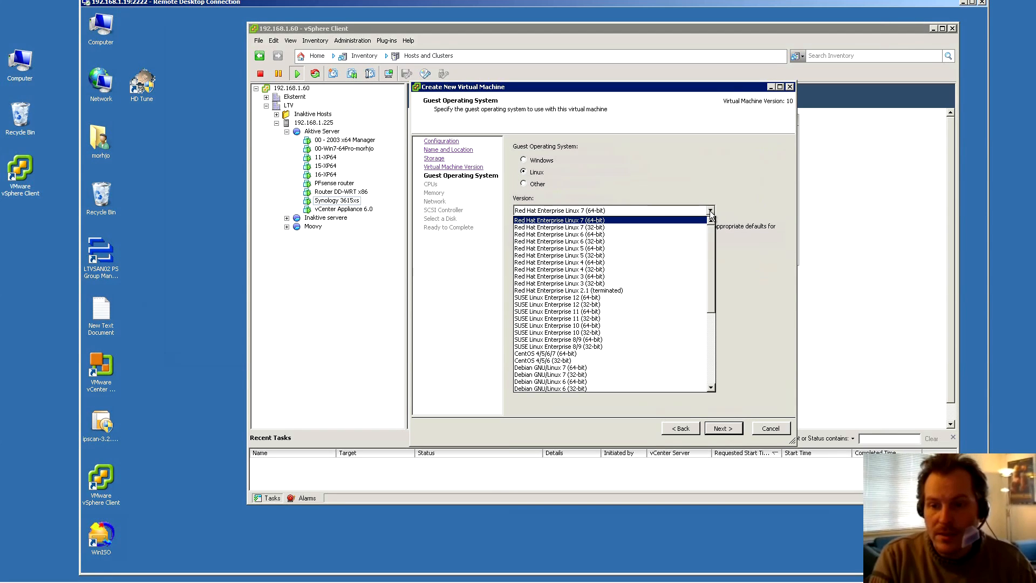
pyautogui.scroll(-1, 708, 253)
pyautogui.moveTo(708, 256); pyautogui.dragTo(701, 342)
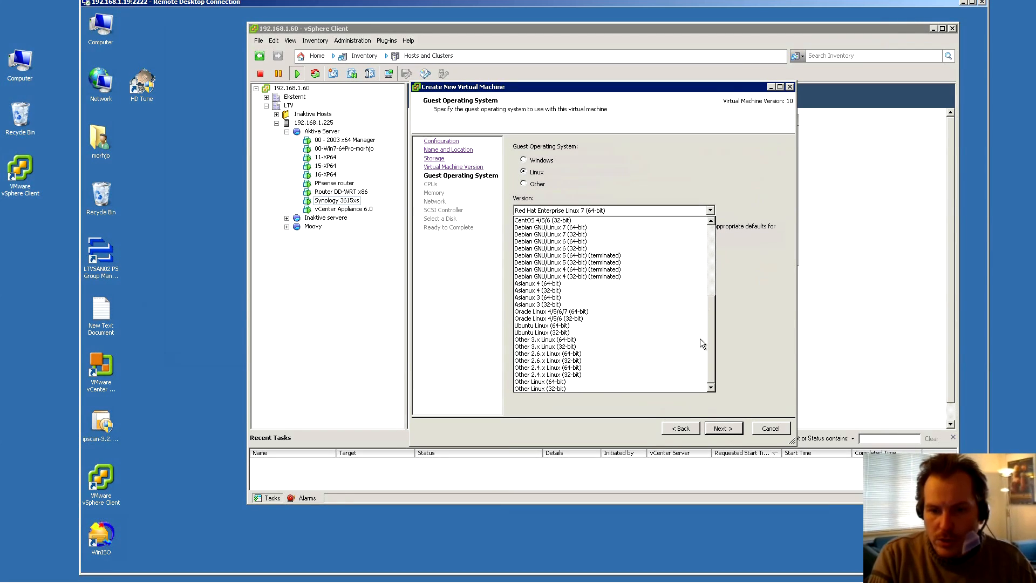
pyautogui.click(559, 354)
pyautogui.press('Return')
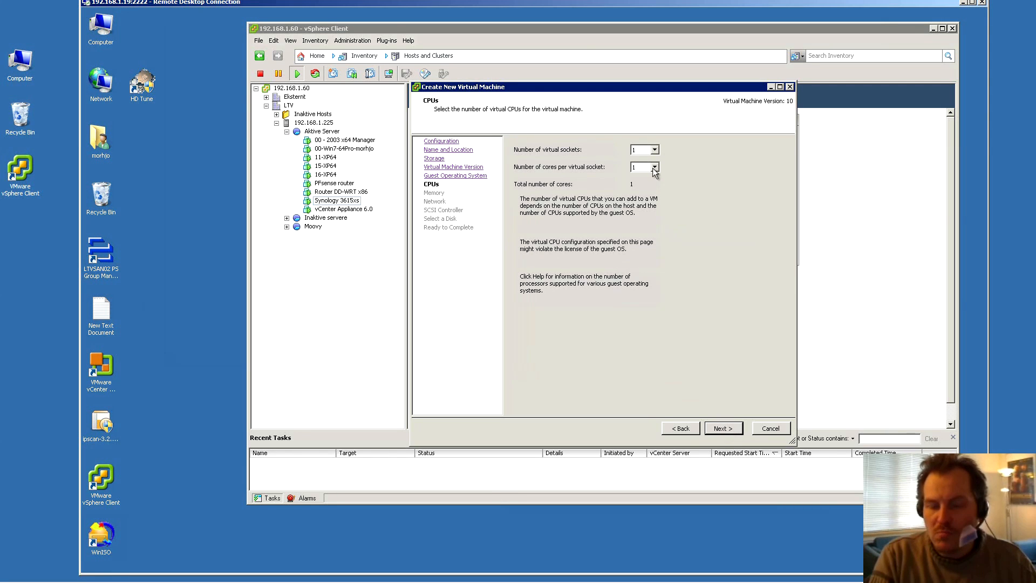
# Give the VM 2 cores per socket
pyautogui.click(654, 167)
pyautogui.click(647, 184)
pyautogui.click(721, 428)
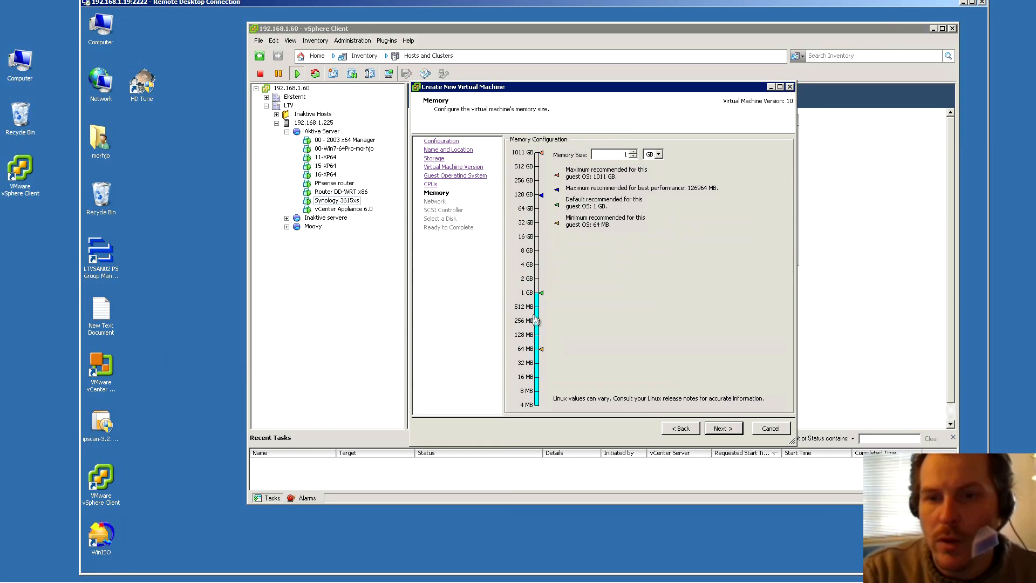
# Set memory to 2048 MB and accept the default network, SCSI controller and new-disk choices
pyautogui.click(633, 152)
pyautogui.click(722, 429)
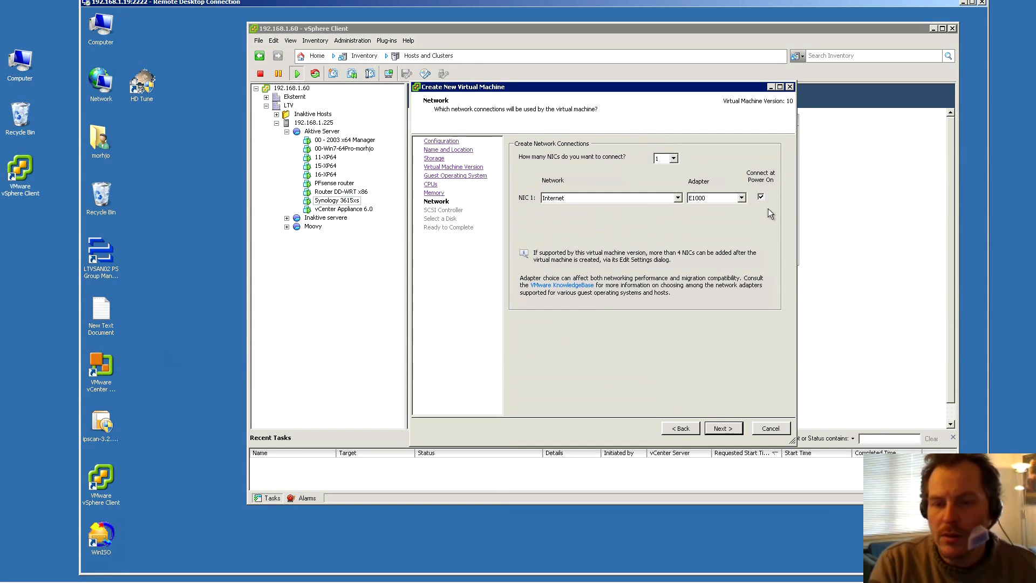
pyautogui.click(727, 431)
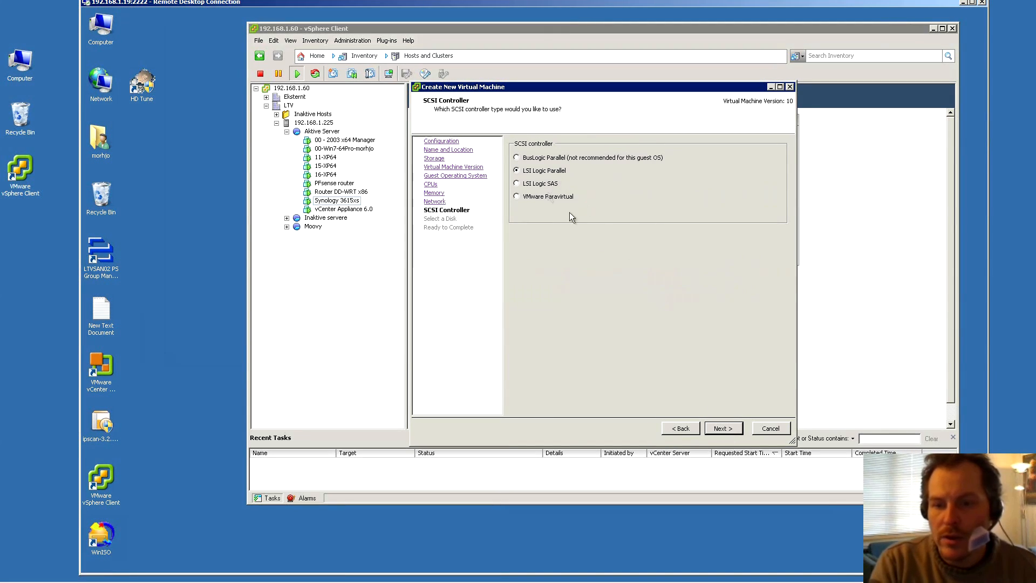
pyautogui.click(722, 428)
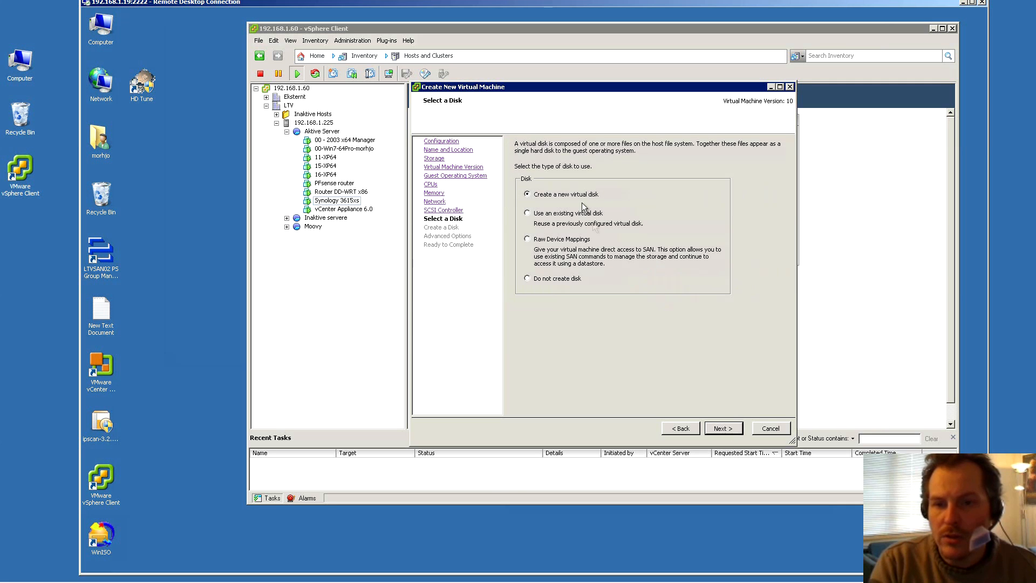
pyautogui.click(727, 429)
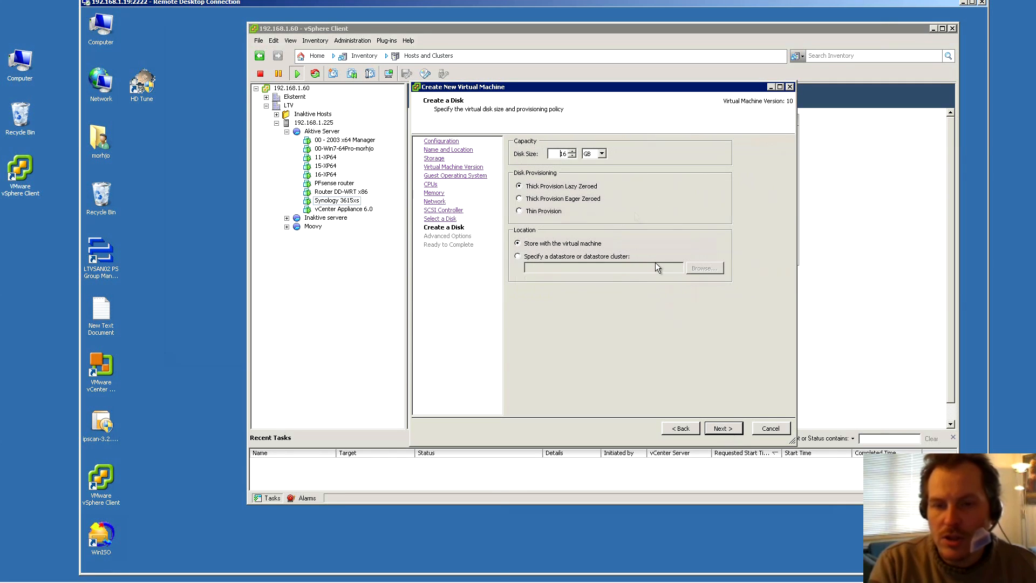
# Make the 20 GB disk thin provisioned and finish with 'Edit the virtual machine settings' ticked
pyautogui.click(542, 212)
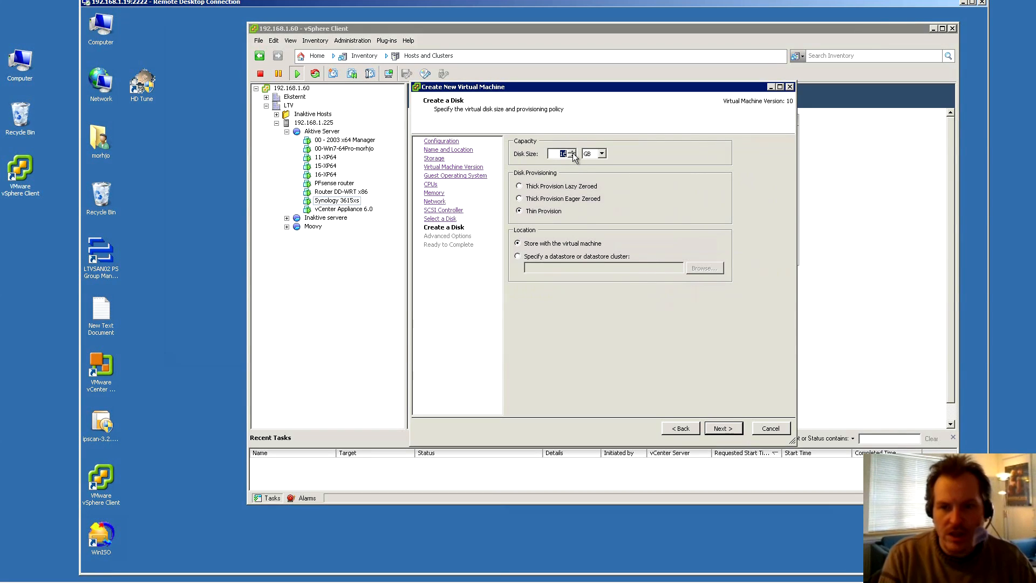
pyautogui.click(723, 428)
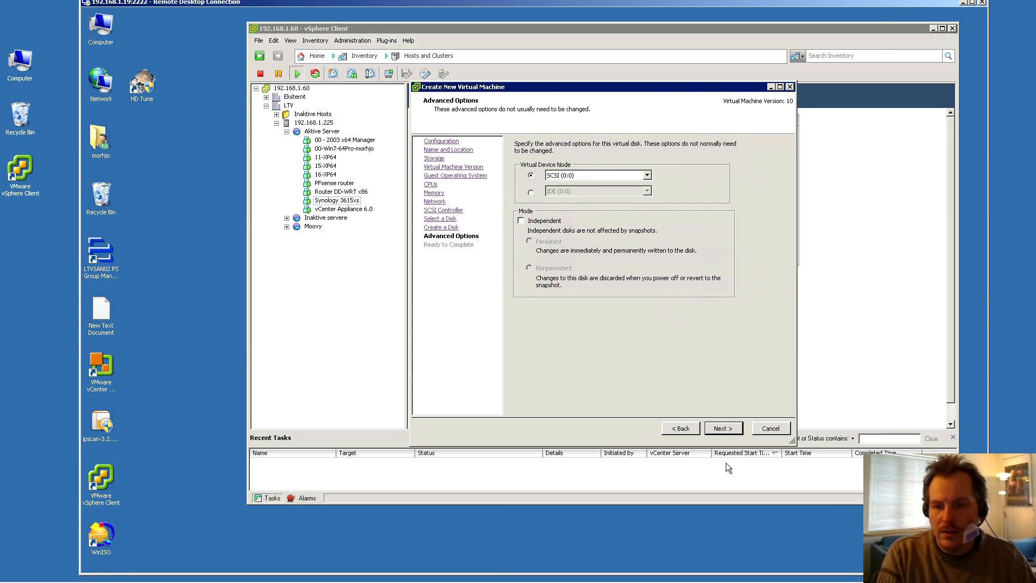
pyautogui.click(723, 427)
pyautogui.click(513, 384)
pyautogui.click(723, 428)
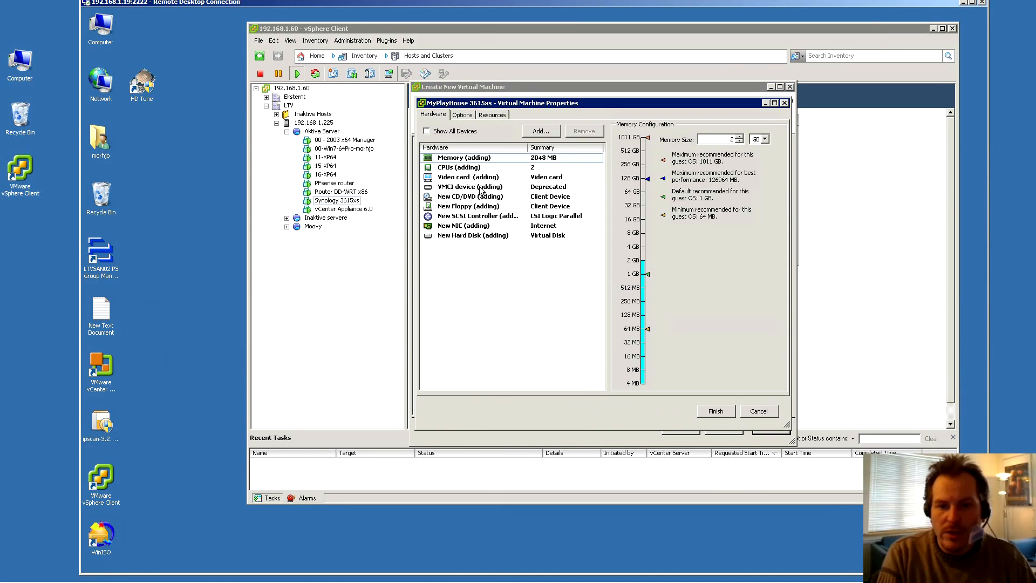
# Remove the New Floppy drive from MyPlayHouse 3615xs's hardware and finish creating the VM
pyautogui.click(453, 206)
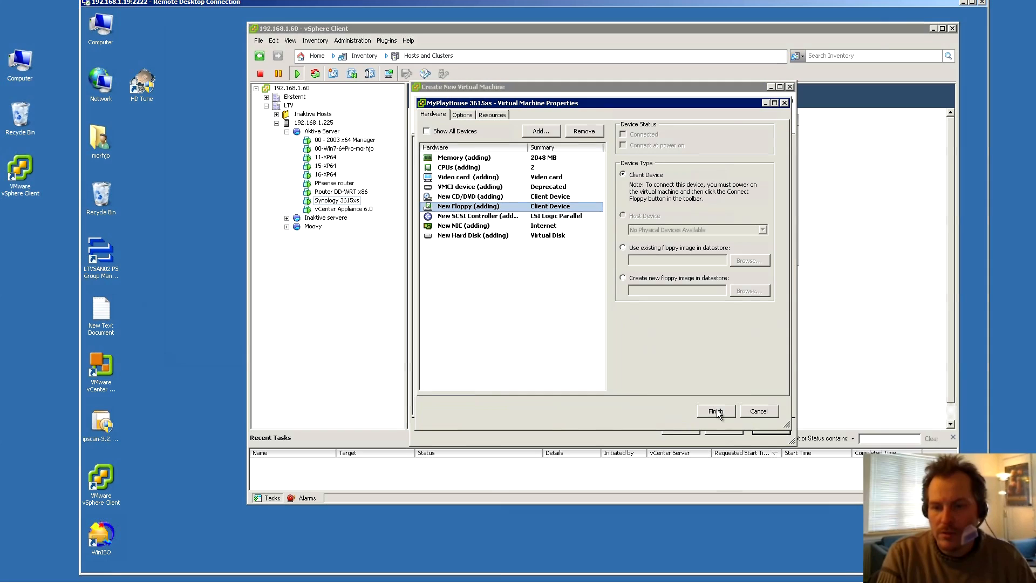
pyautogui.click(579, 133)
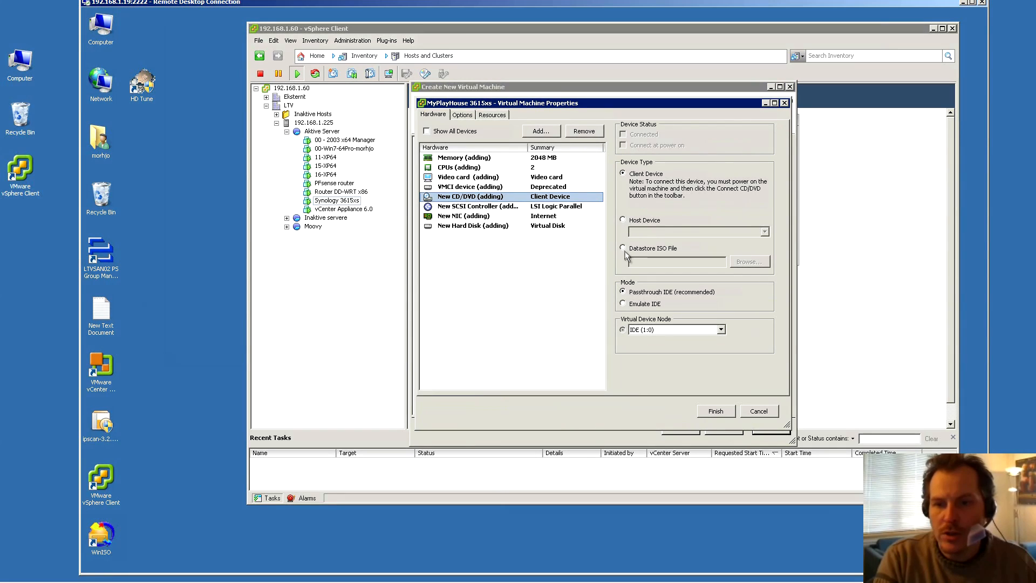
pyautogui.click(715, 411)
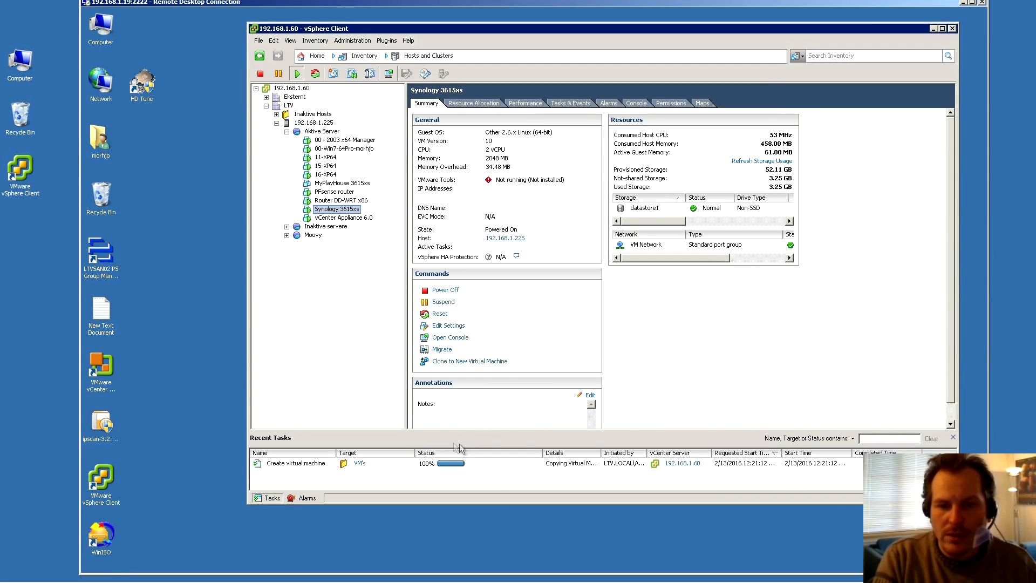
# Upload XPEnoboot_DS3615xs_5.2-5644.4 ISO from Downloads\Synology VM into datastore1's MyPlayHouse 3615xs folder
pyautogui.click(342, 183)
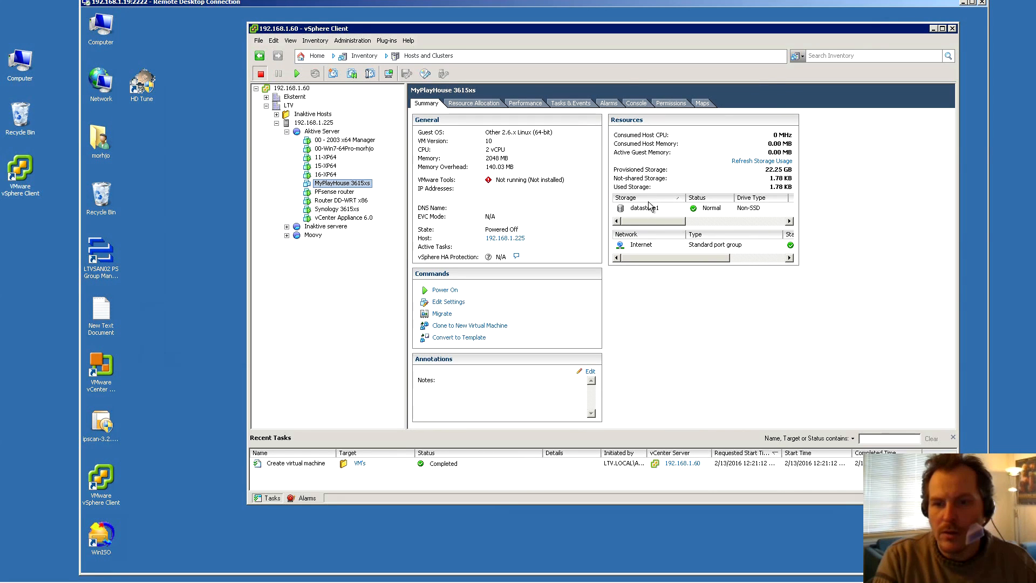
pyautogui.click(647, 210)
pyautogui.rightClick(647, 212)
pyautogui.click(677, 215)
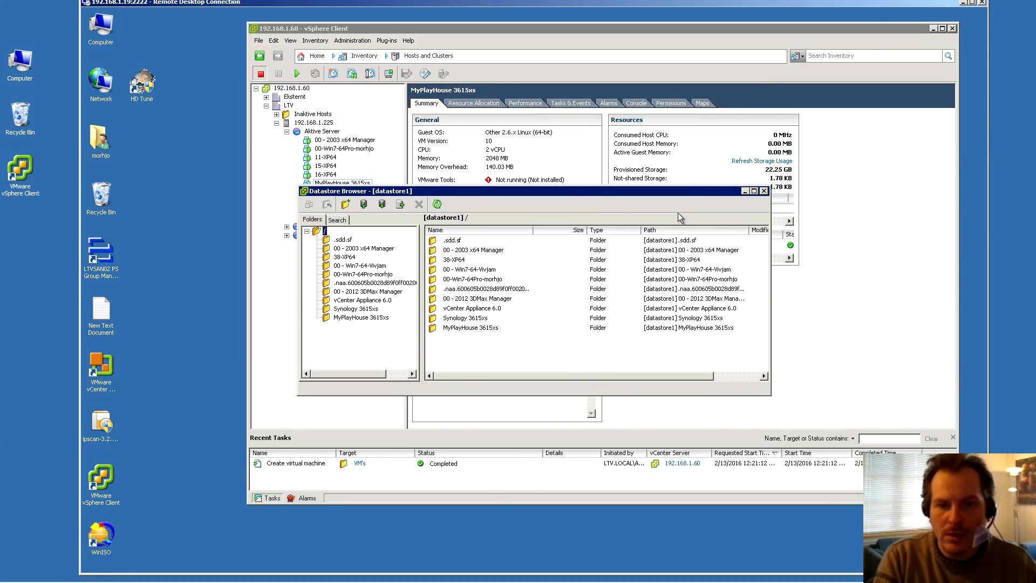
pyautogui.click(375, 318)
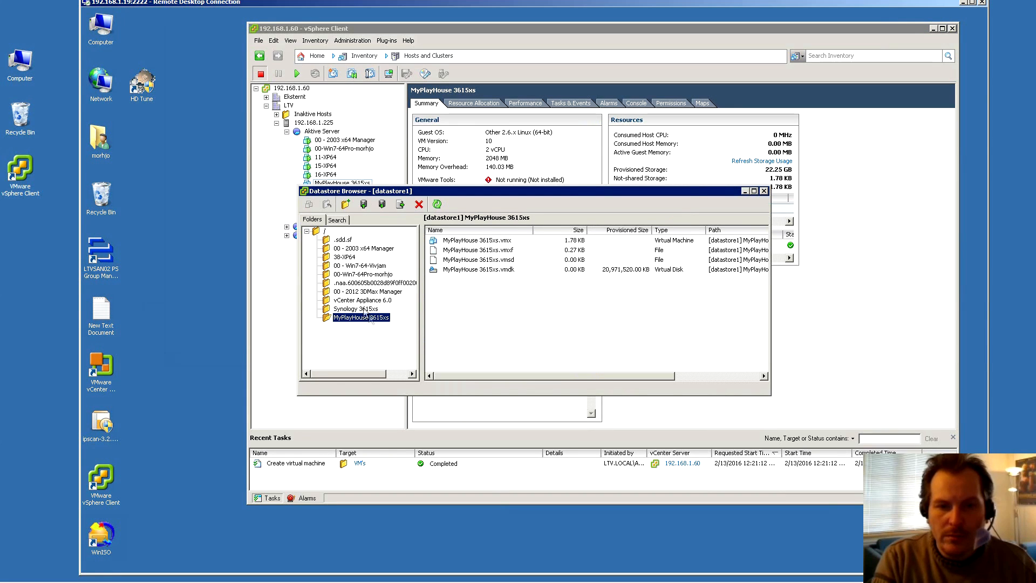
pyautogui.click(363, 204)
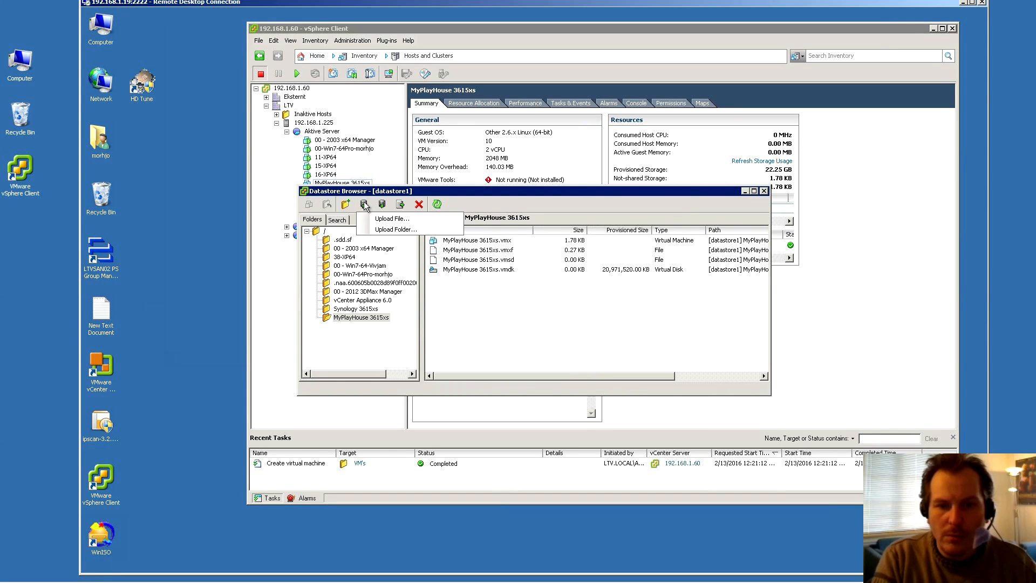
pyautogui.click(395, 226)
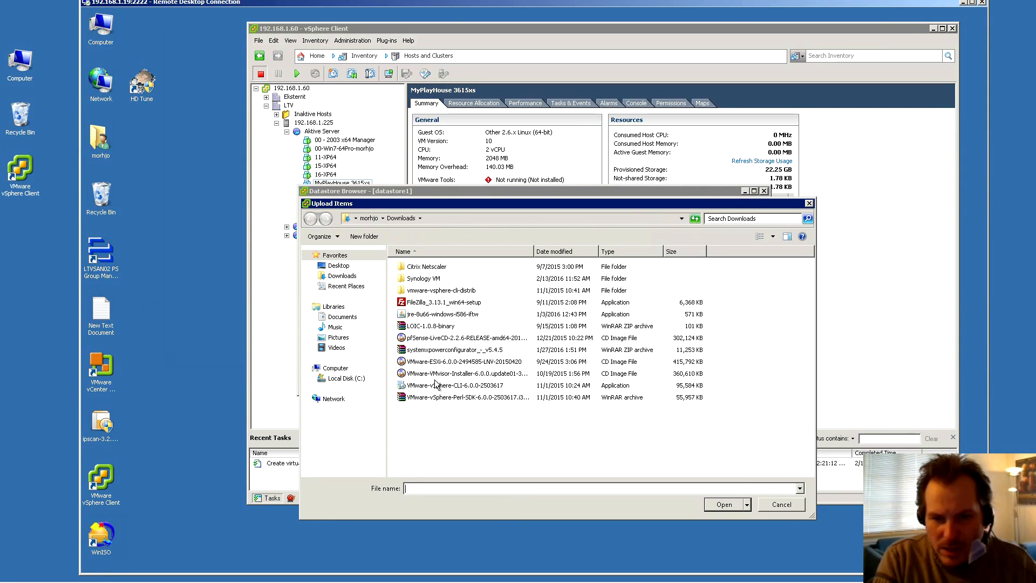
pyautogui.doubleClick(421, 278)
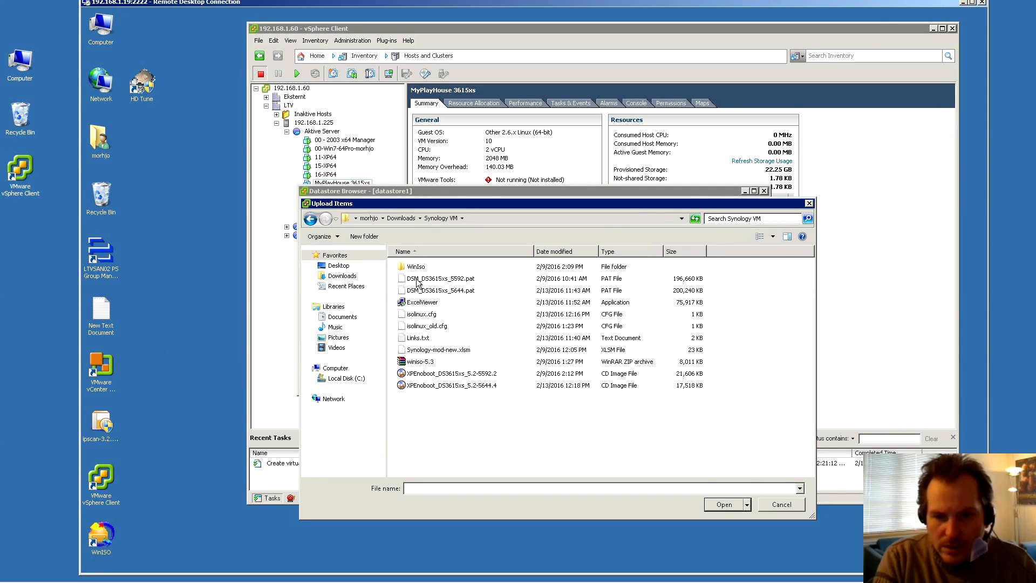
pyautogui.click(450, 385)
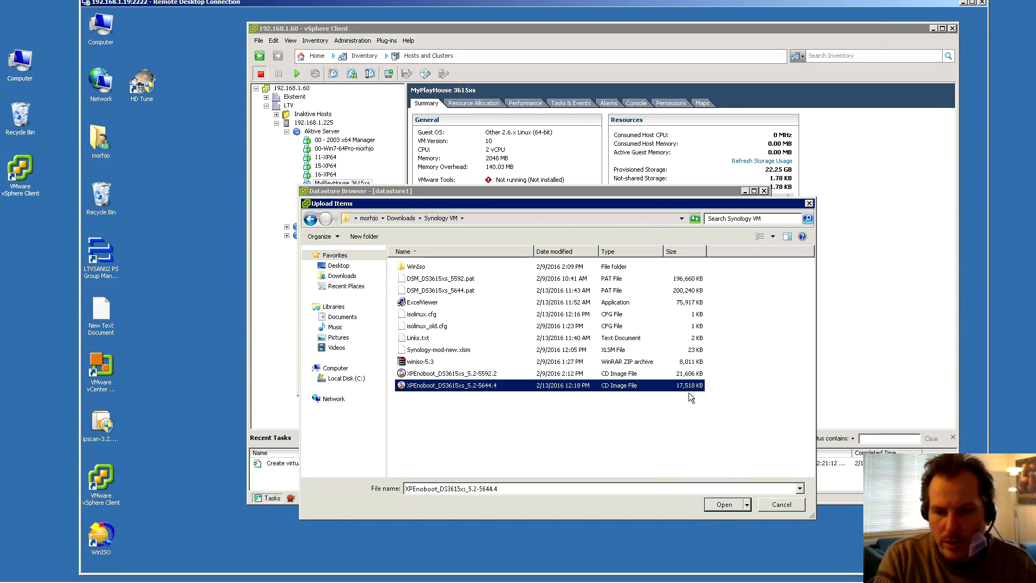
pyautogui.click(721, 505)
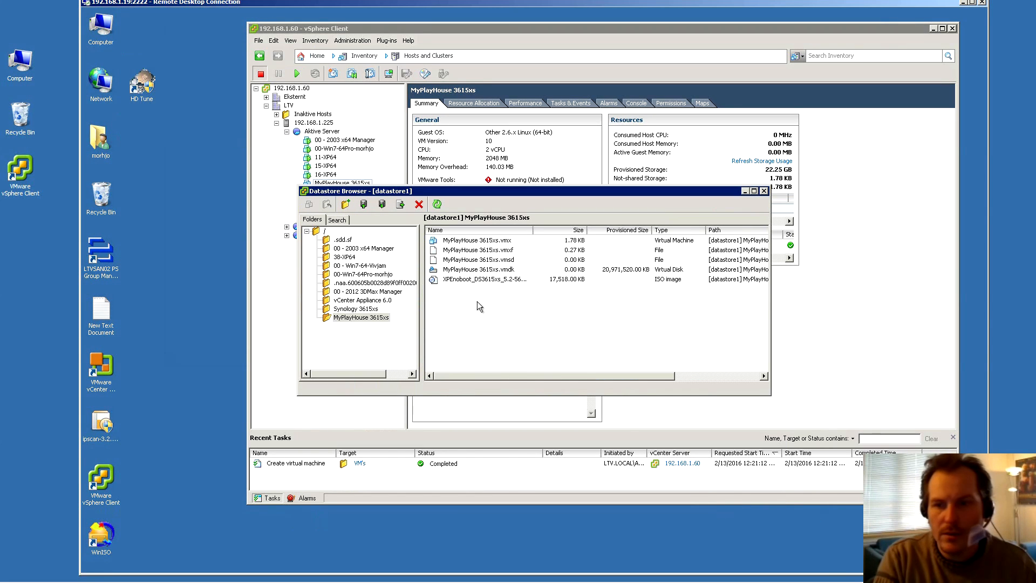
# Mount the uploaded XPEnoboot ISO as a datastore ISO on CD/DVD drive 1, connected at power on
pyautogui.click(764, 191)
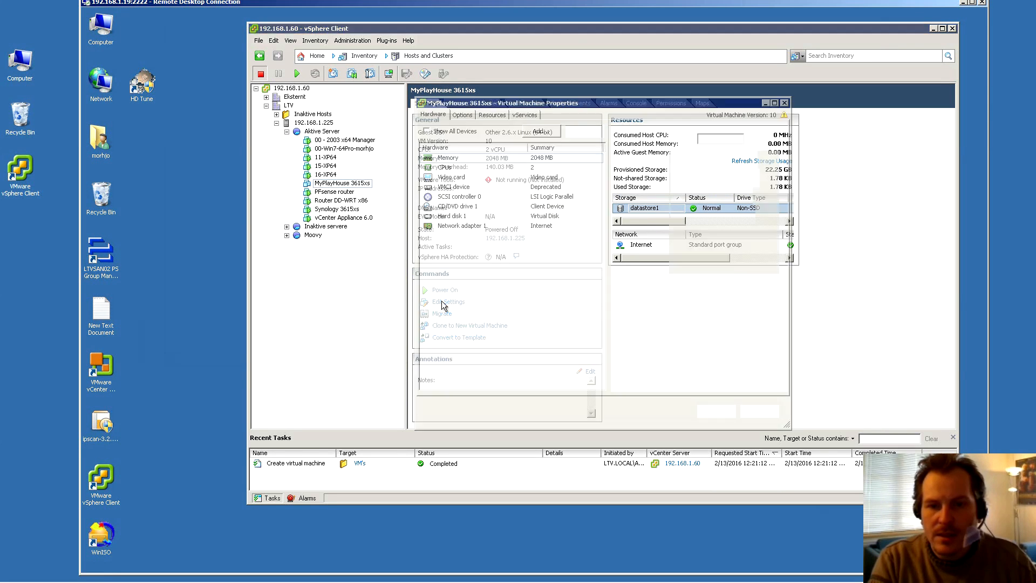
pyautogui.click(448, 207)
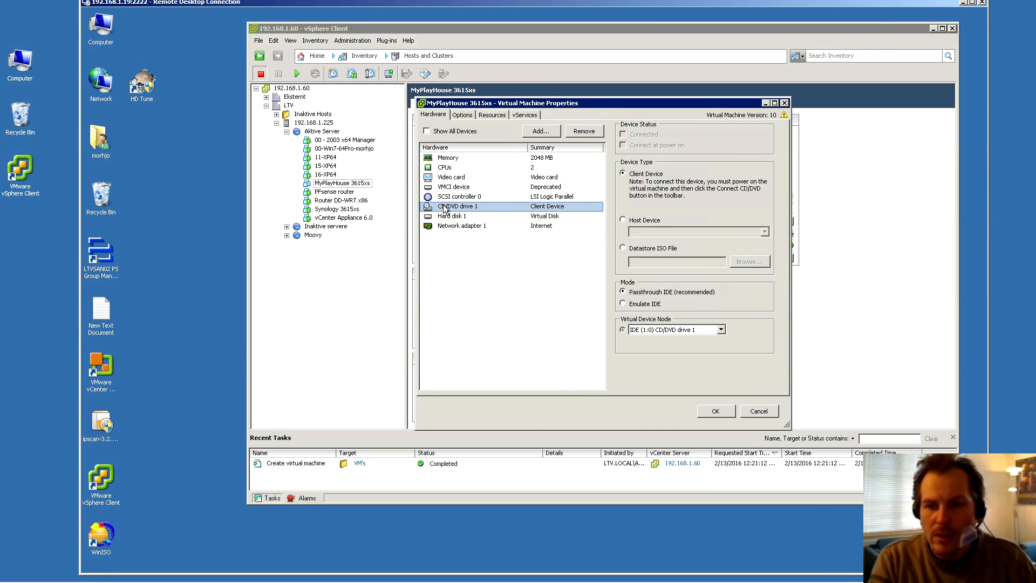
pyautogui.click(636, 247)
pyautogui.click(750, 262)
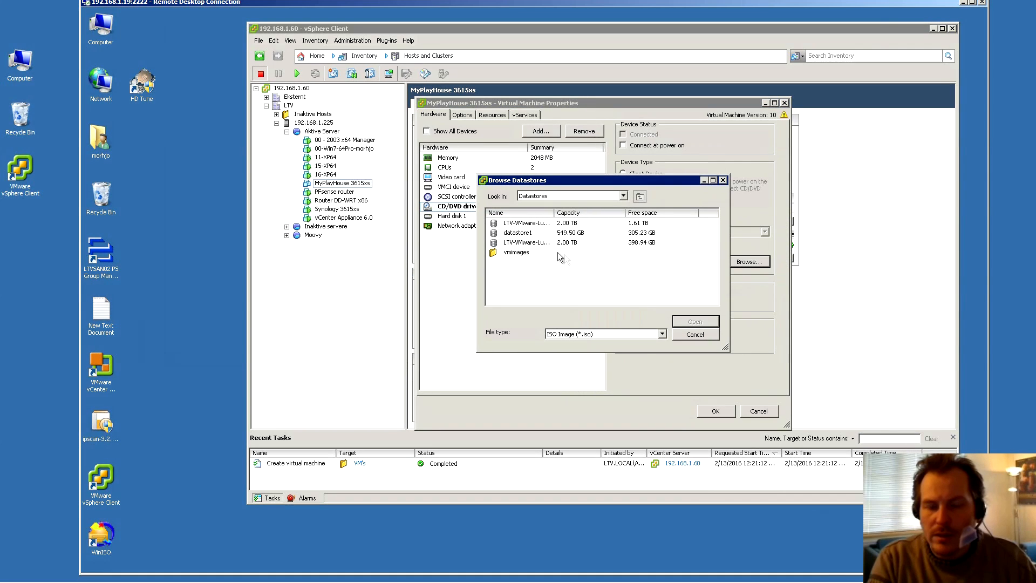
pyautogui.doubleClick(518, 233)
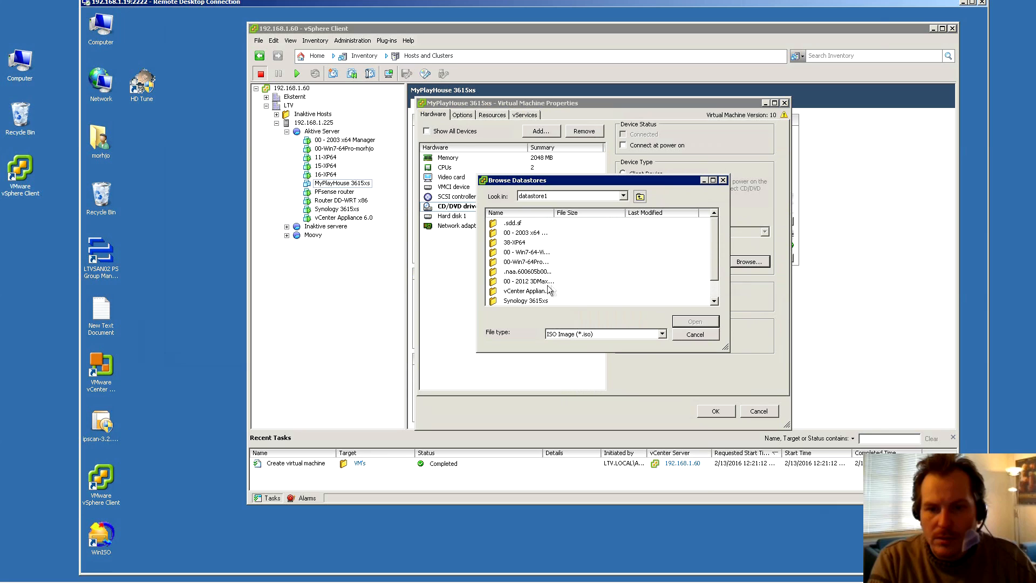
pyautogui.scroll(-1, 553, 290)
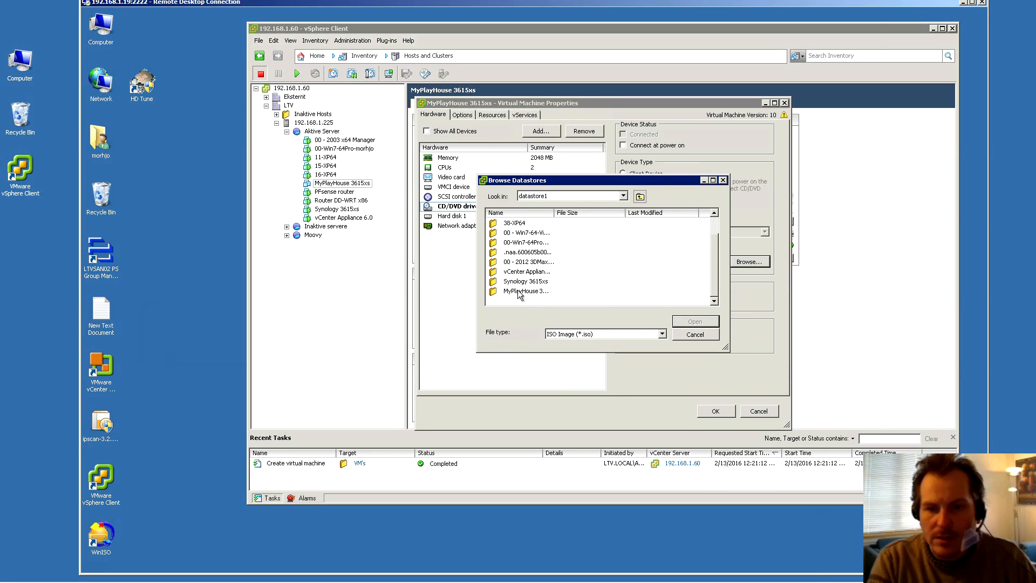
pyautogui.doubleClick(518, 292)
pyautogui.click(522, 224)
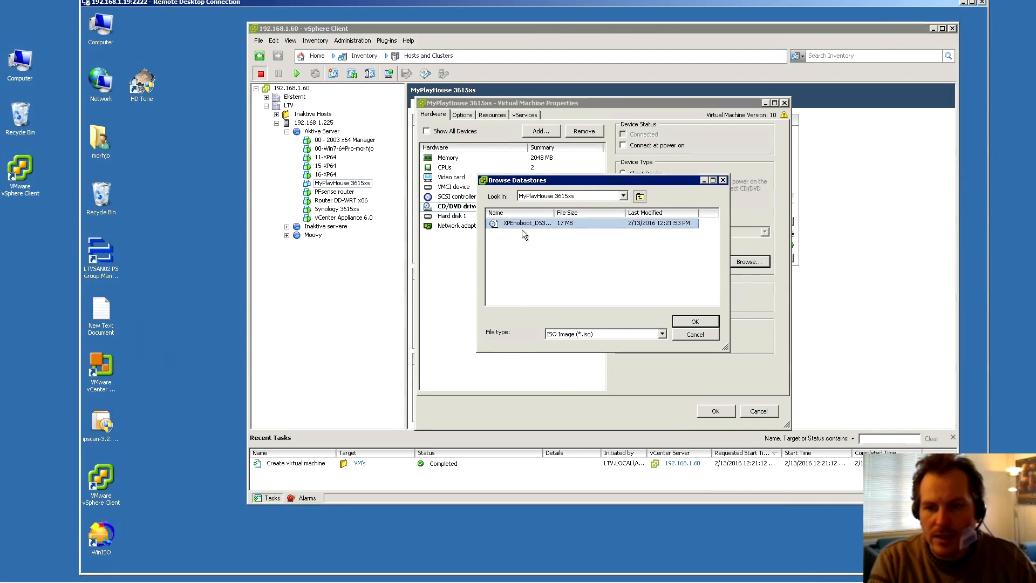
pyautogui.click(695, 322)
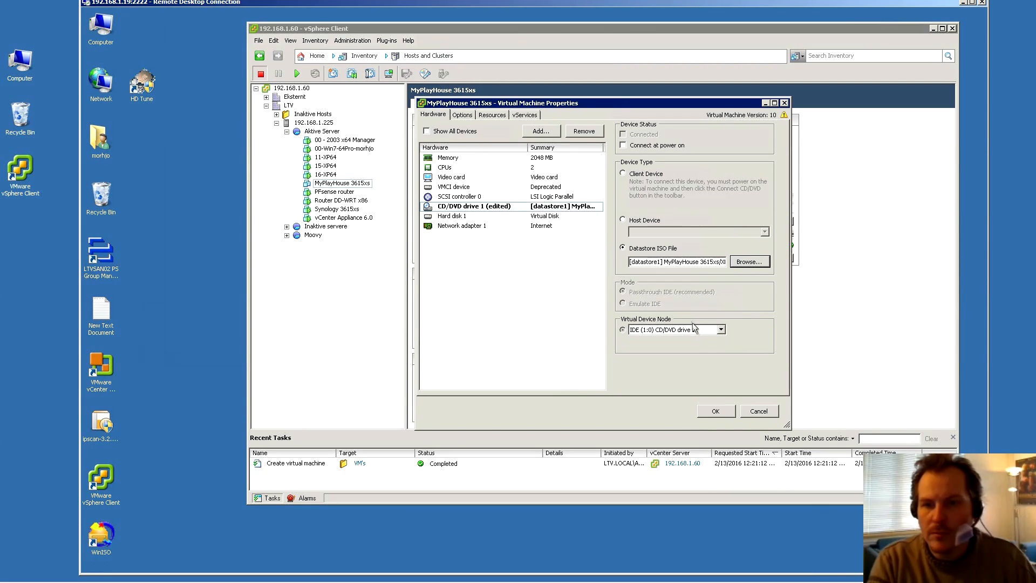
pyautogui.click(634, 147)
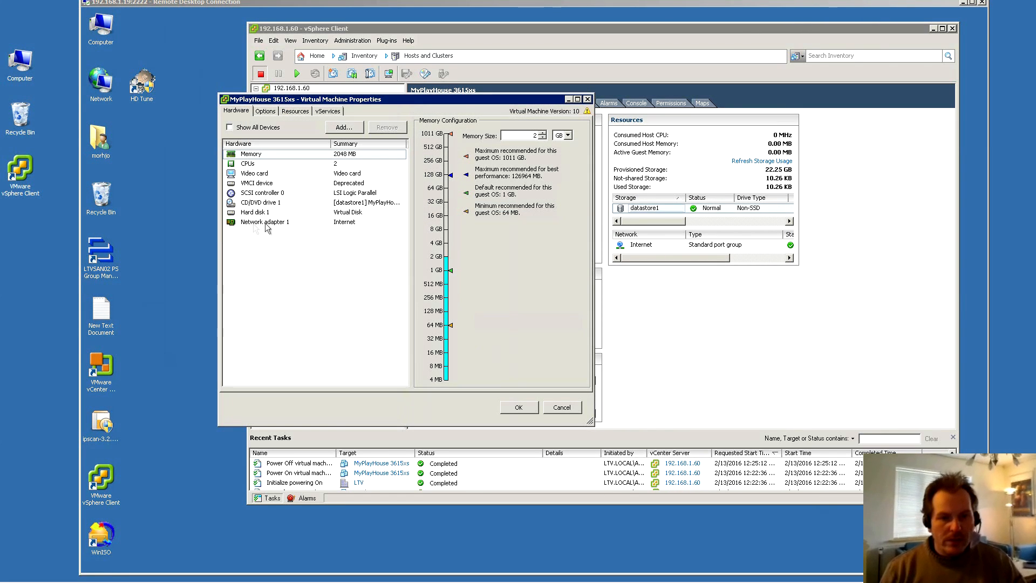
# Switch network adapter 1's MAC address to manual
pyautogui.click(252, 223)
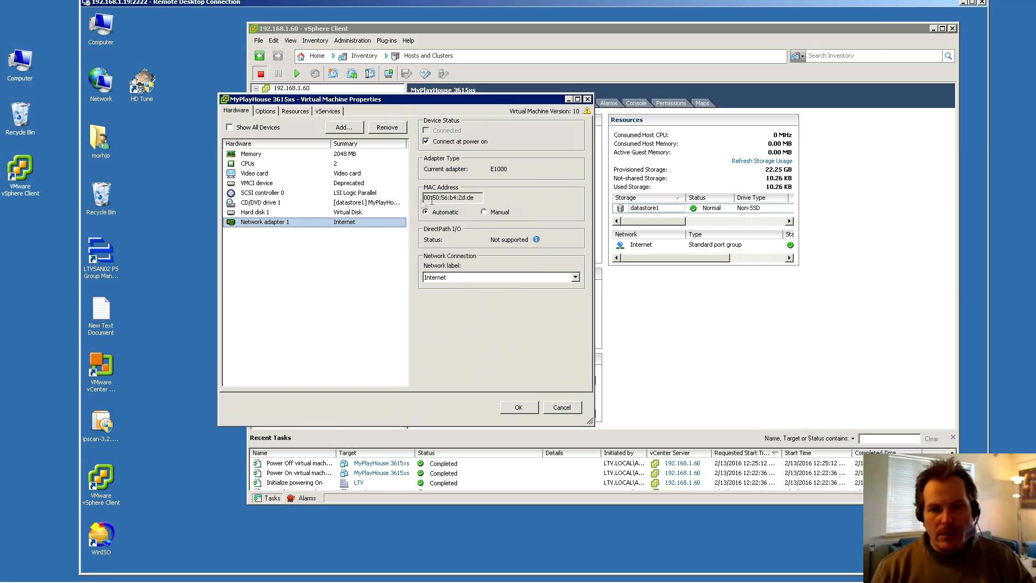
pyautogui.click(484, 212)
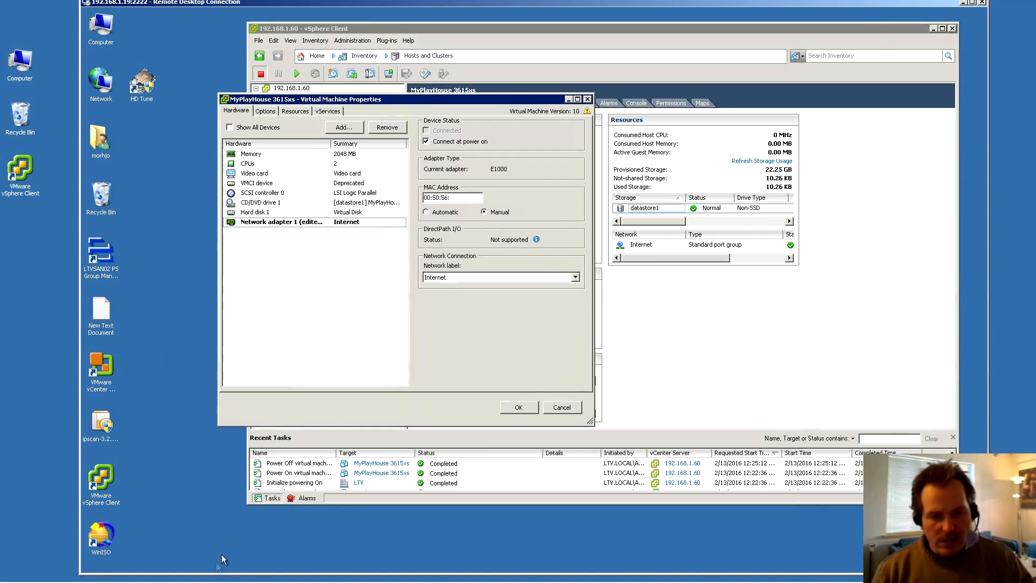
pyautogui.moveTo(212, 576)
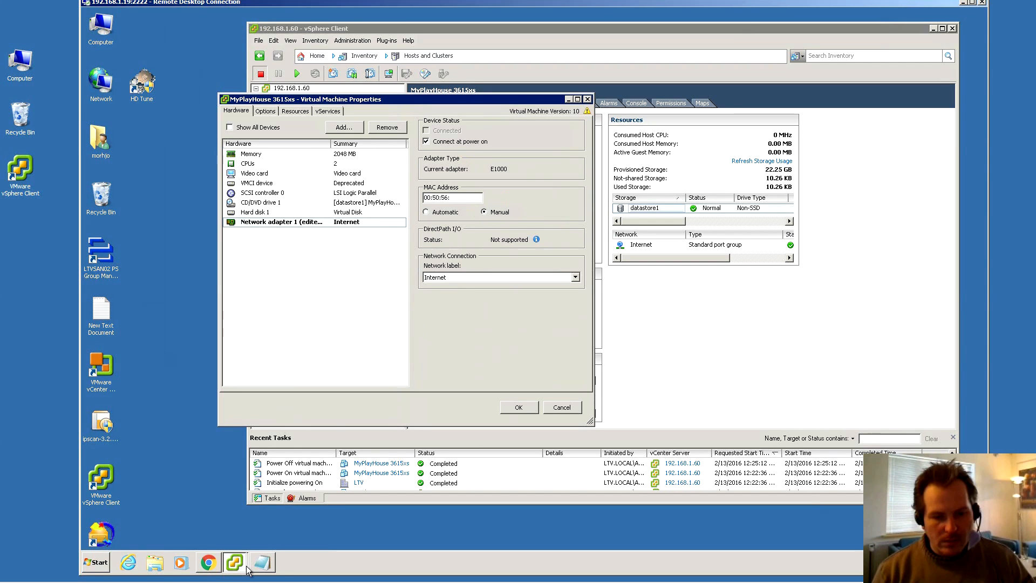
pyautogui.click(155, 563)
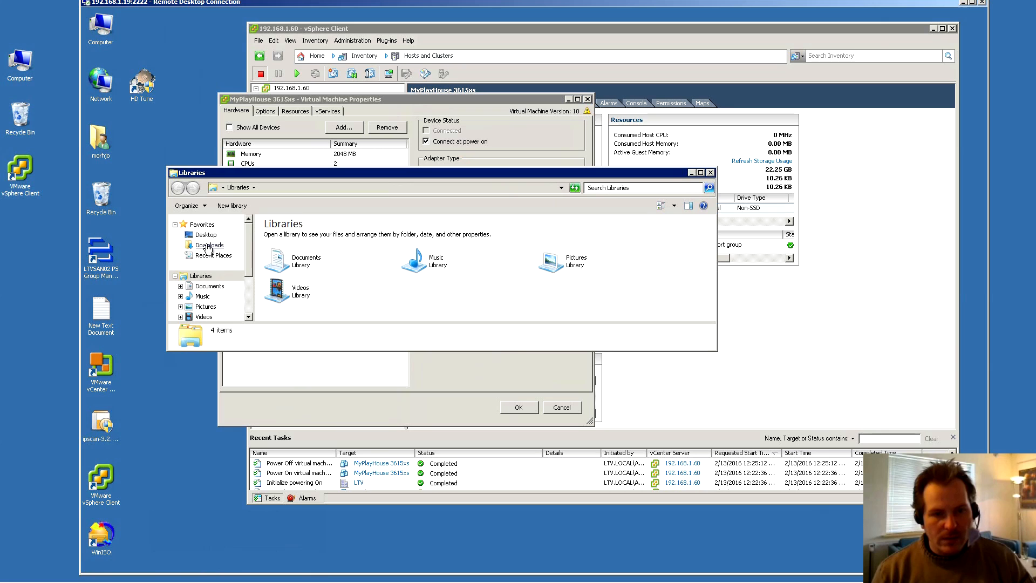
pyautogui.click(209, 244)
pyautogui.doubleClick(298, 249)
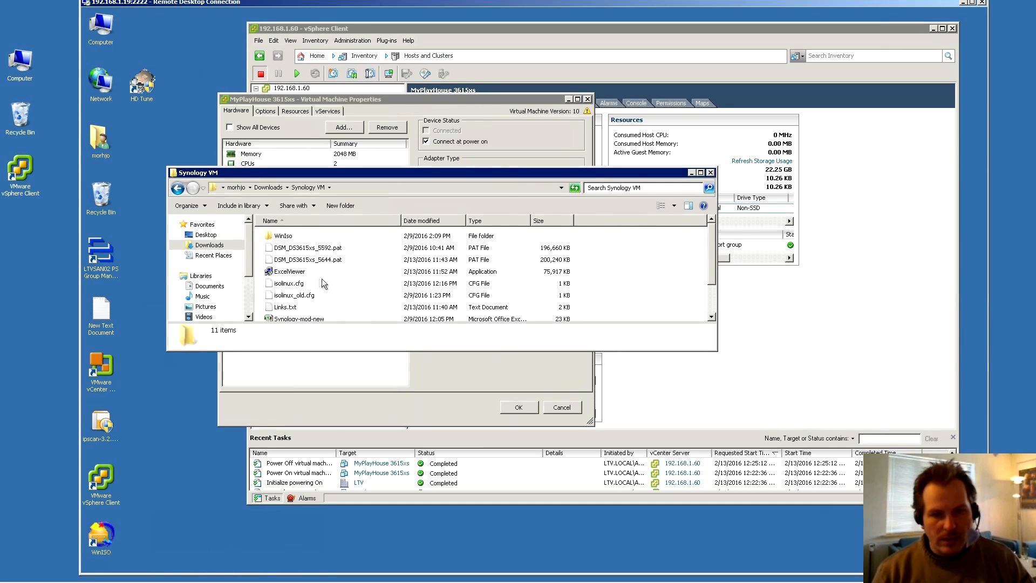
pyautogui.rightClick(288, 284)
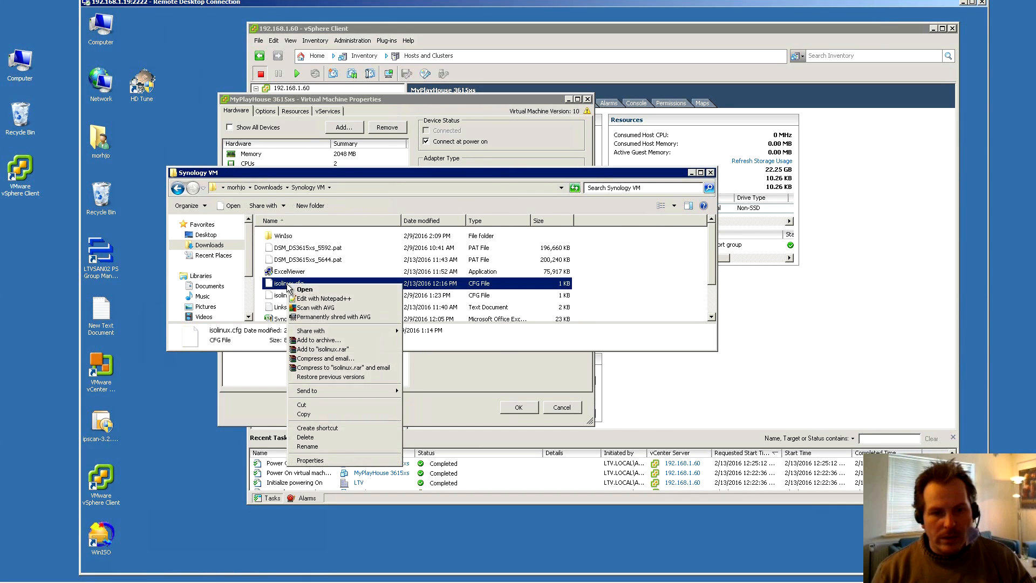
pyautogui.click(317, 299)
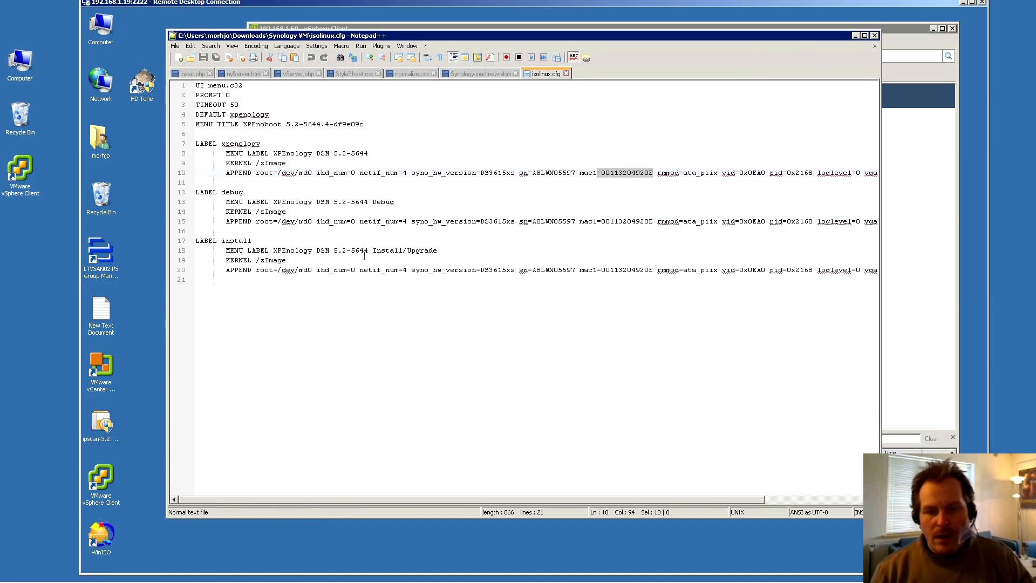
pyautogui.click(604, 172)
pyautogui.moveTo(603, 173); pyautogui.dragTo(653, 172)
pyautogui.hotkey('ctrl', 'c')
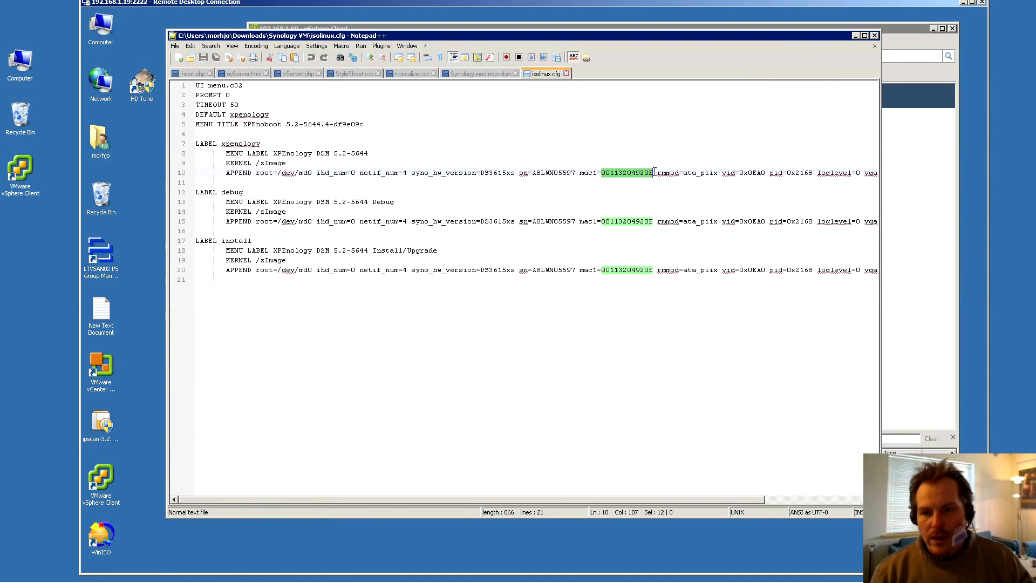
pyautogui.click(856, 36)
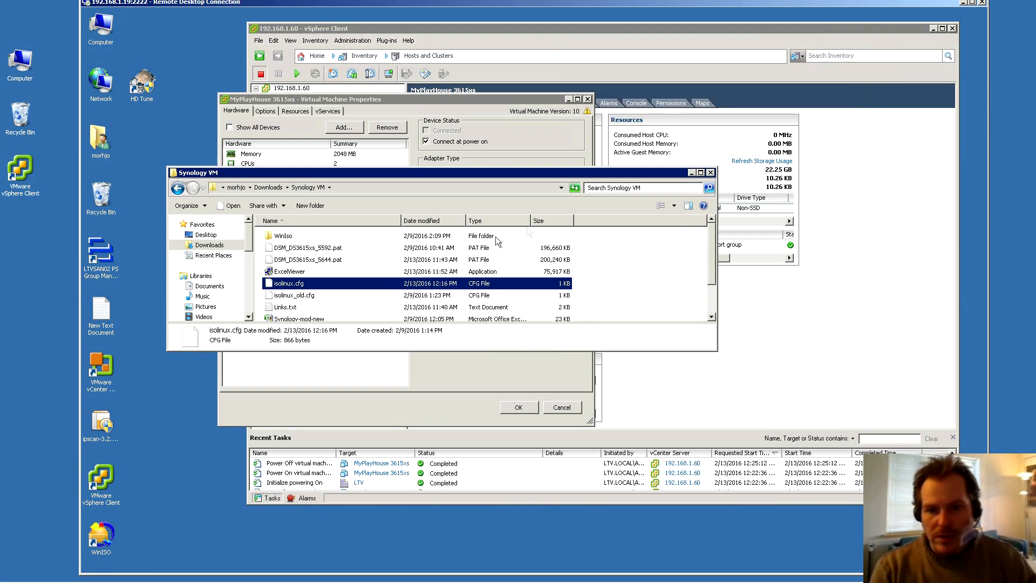
# Enter MAC 00:11:32:04:92:0E on network adapter 1, attach it to VM Network, and apply
pyautogui.click(691, 173)
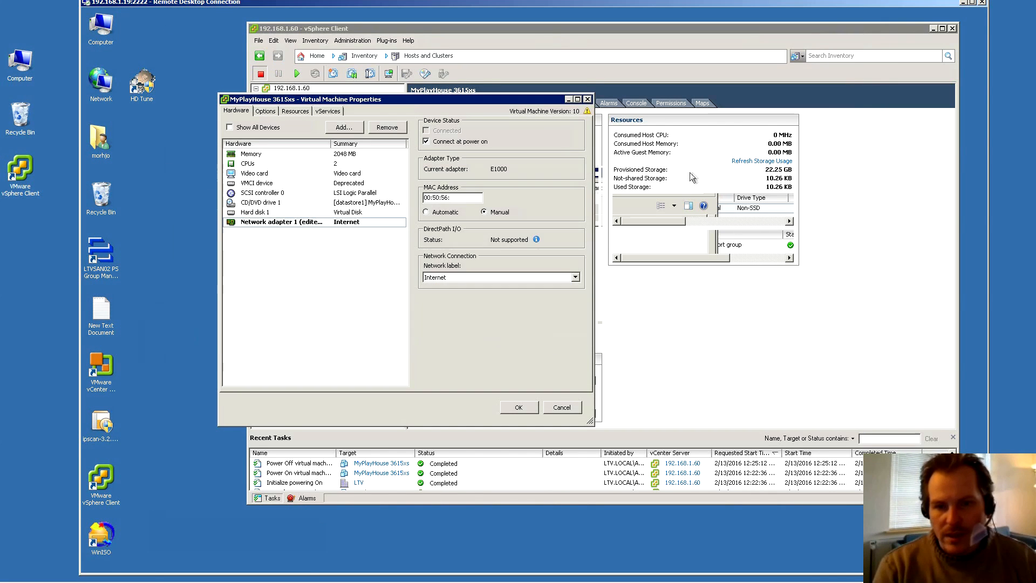
pyautogui.moveTo(460, 198); pyautogui.dragTo(419, 202)
pyautogui.hotkey('ctrl', 'v')
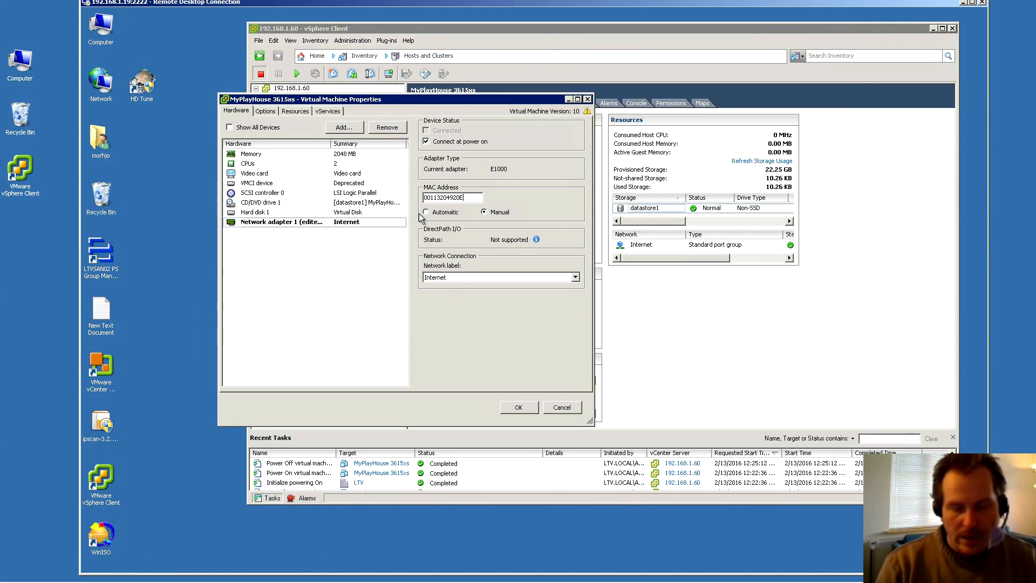
pyautogui.write(':11:32:04:92:')
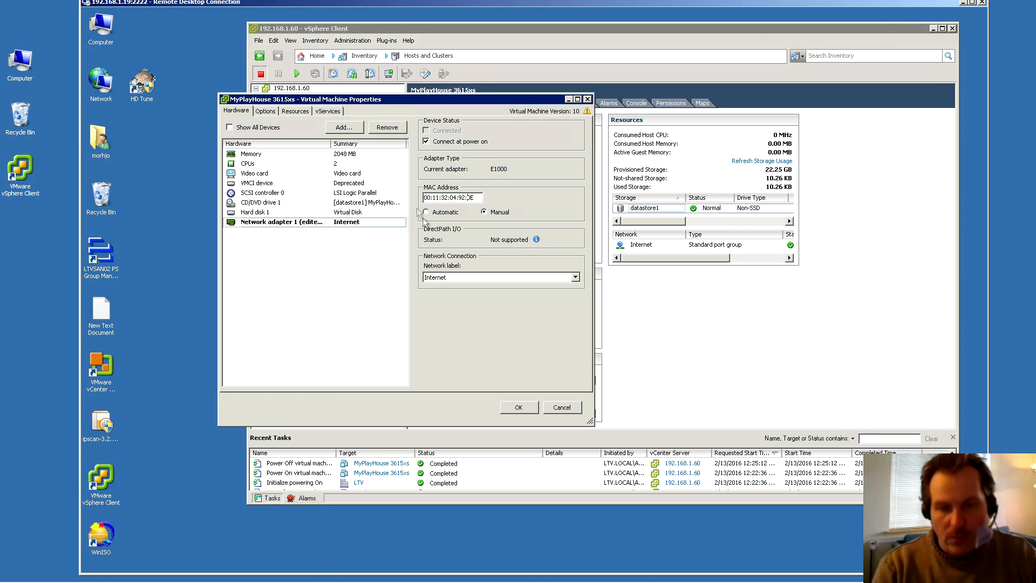
pyautogui.click(575, 277)
pyautogui.click(445, 294)
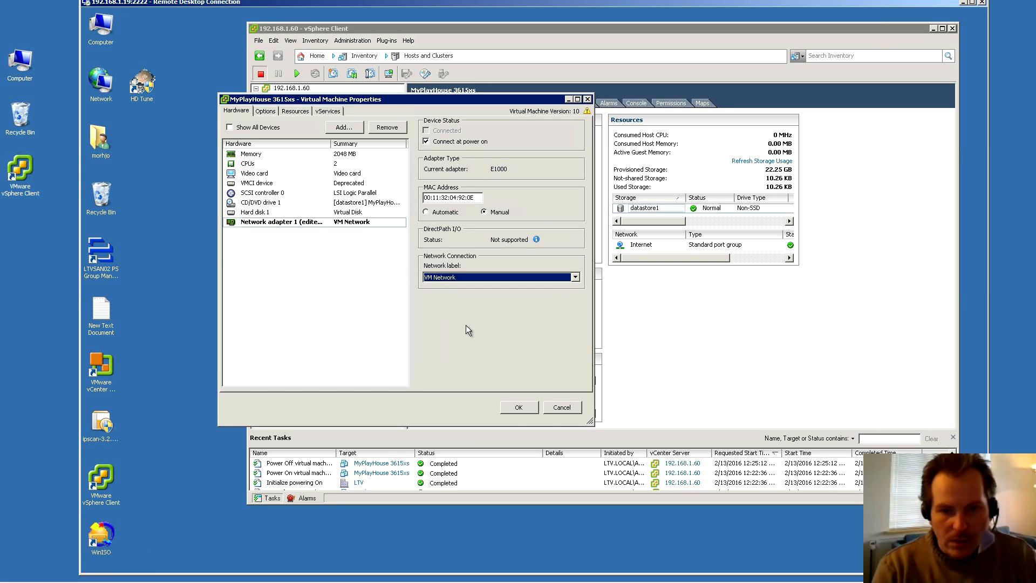
pyautogui.click(519, 408)
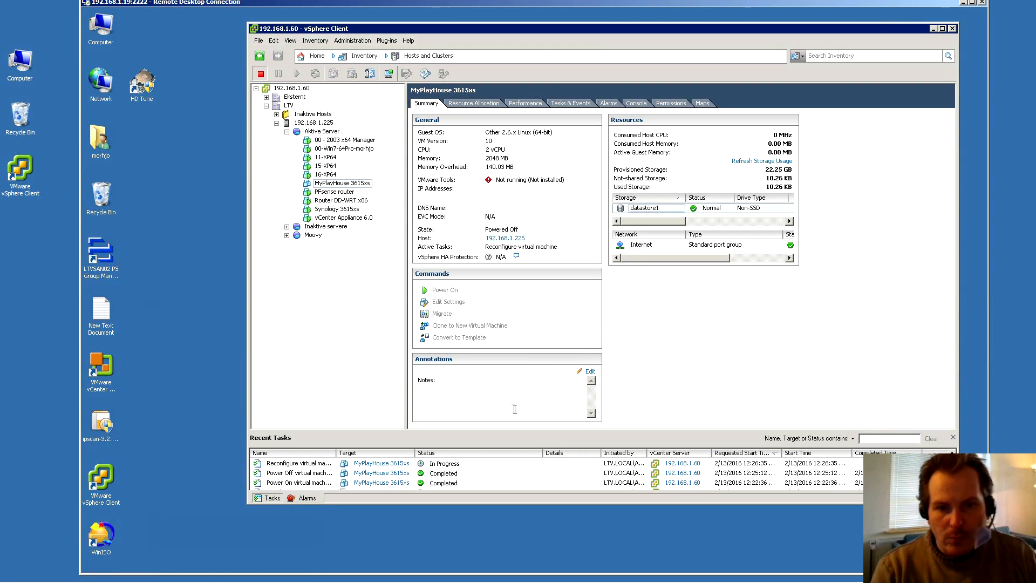
# Power on the VM in its console and boot the XPEnology DSM 5.2-5644 Install/Upgrade entry
pyautogui.click(389, 73)
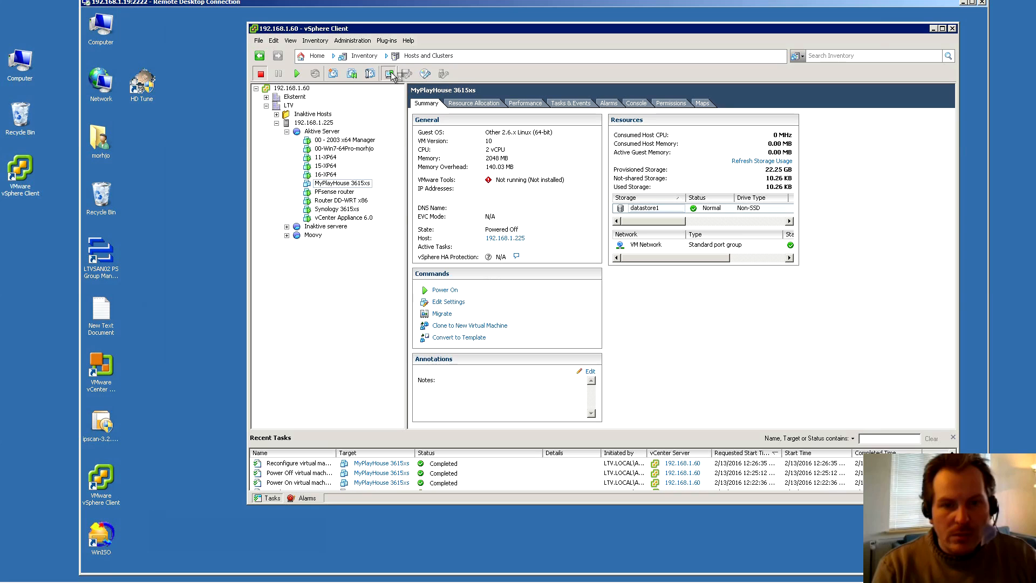
pyautogui.click(165, 76)
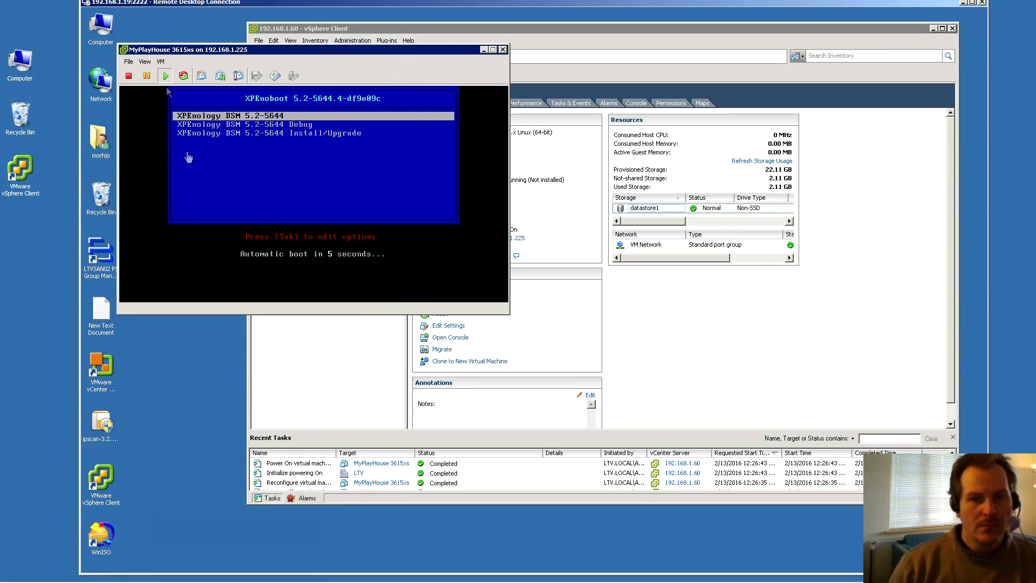
pyautogui.click(273, 191)
pyautogui.press('Down')
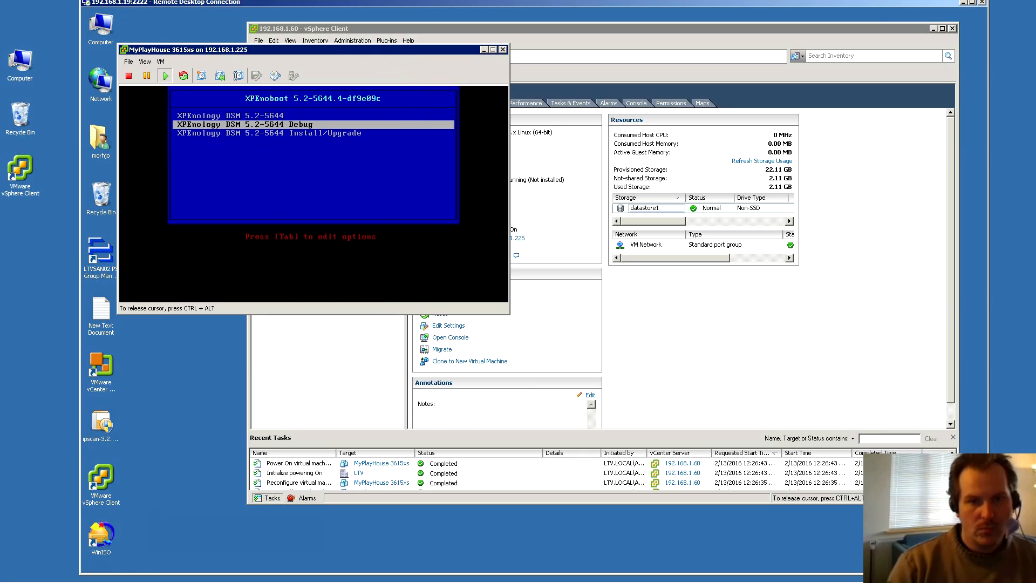
pyautogui.press('Down')
pyautogui.press('Up')
pyautogui.press('Down')
pyautogui.press('Return')
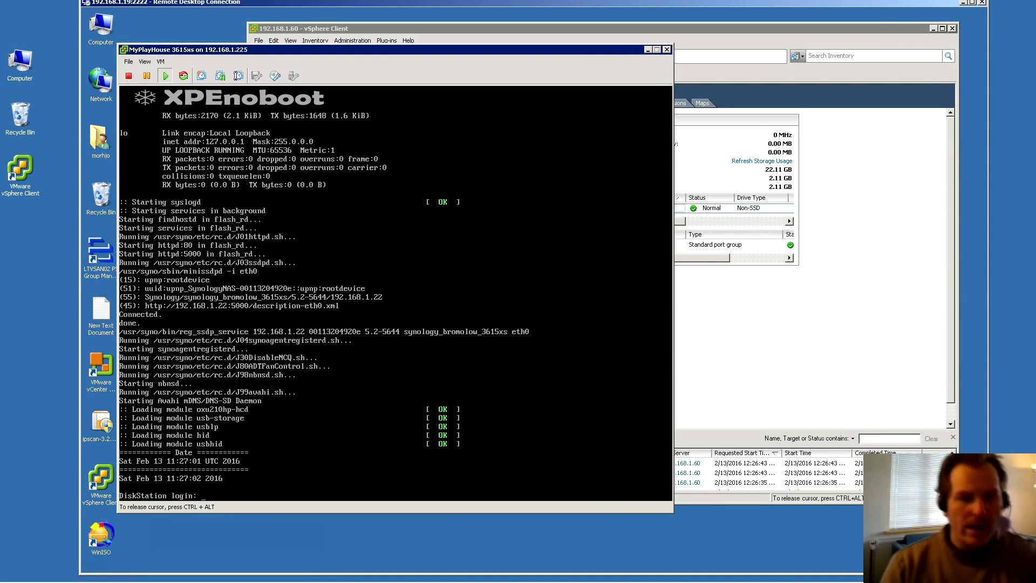
# Release input from the VM console with Ctrl+Alt and bring the browser window forward
pyautogui.hotkey('ctrl', 'alt')
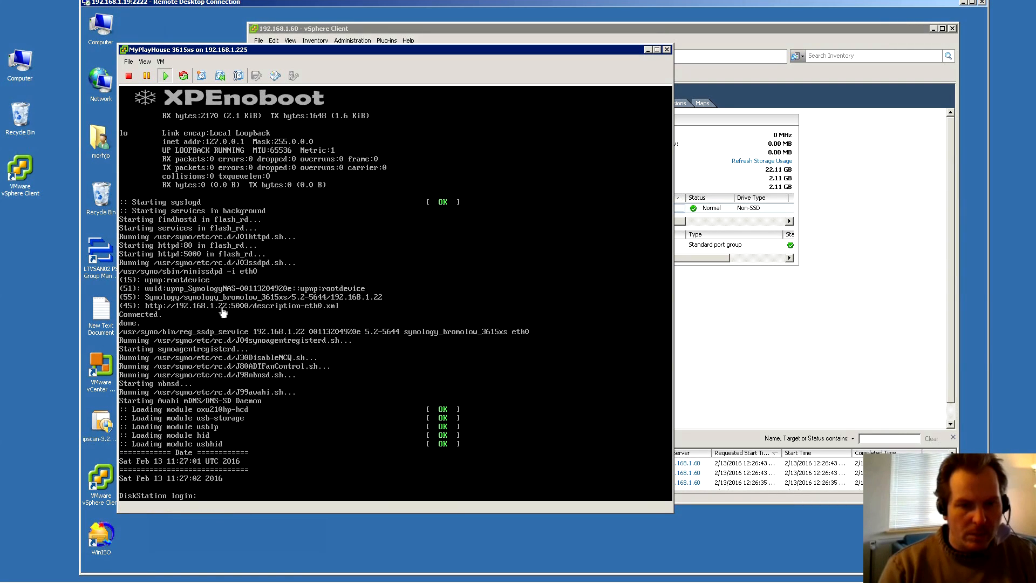
pyautogui.moveTo(212, 577)
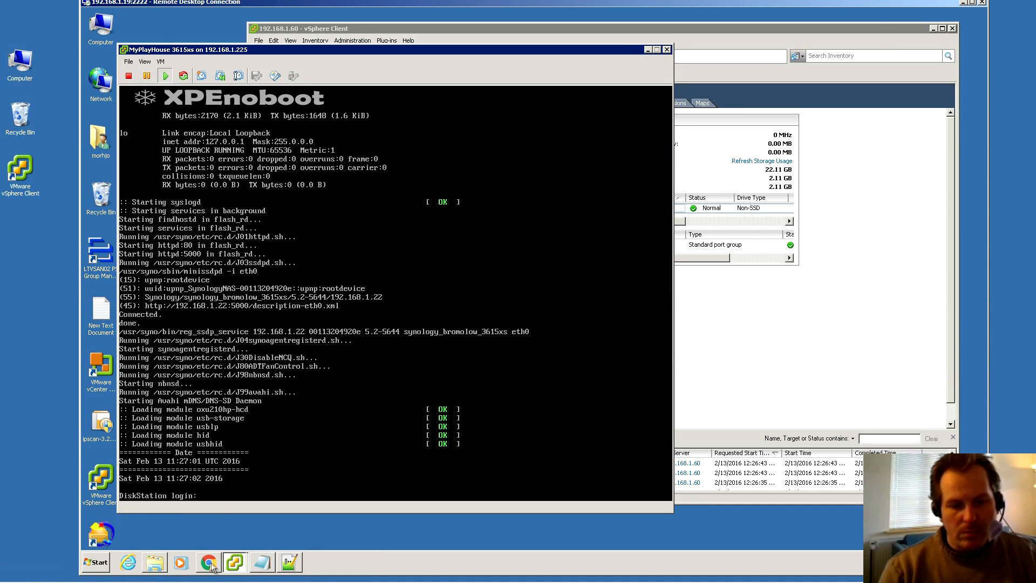
pyautogui.click(210, 564)
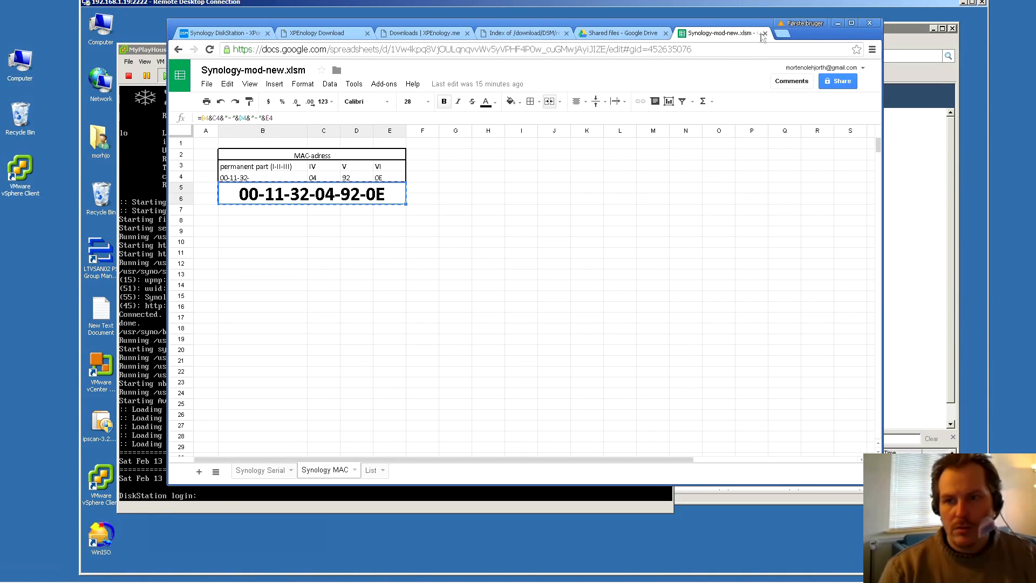
# Close the Synology-mod-new.xlsm tab and load 192.168.1.22:5000 in a new Chrome tab
pyautogui.click(764, 33)
pyautogui.click(705, 33)
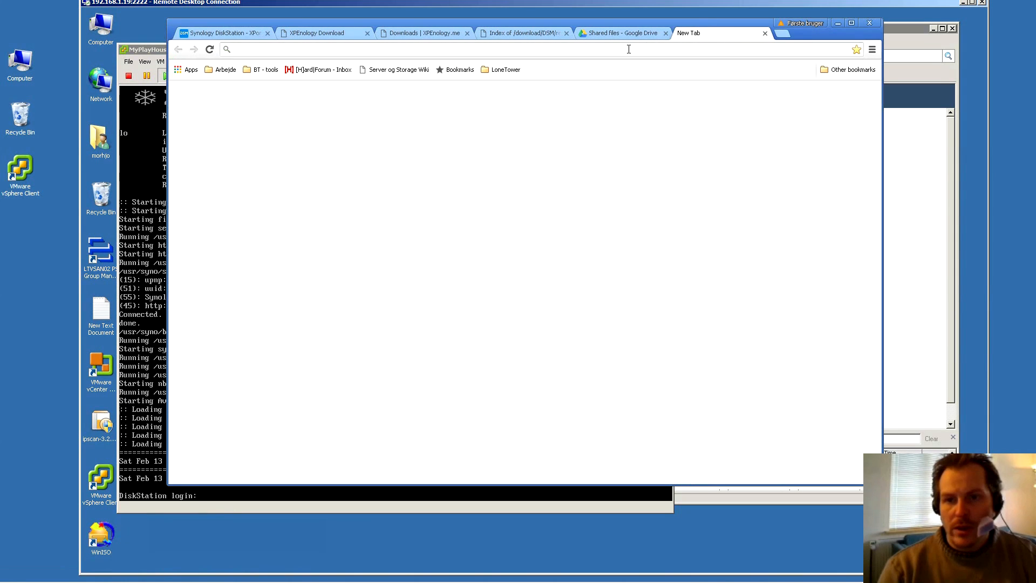
pyautogui.write('192.168.1.22')
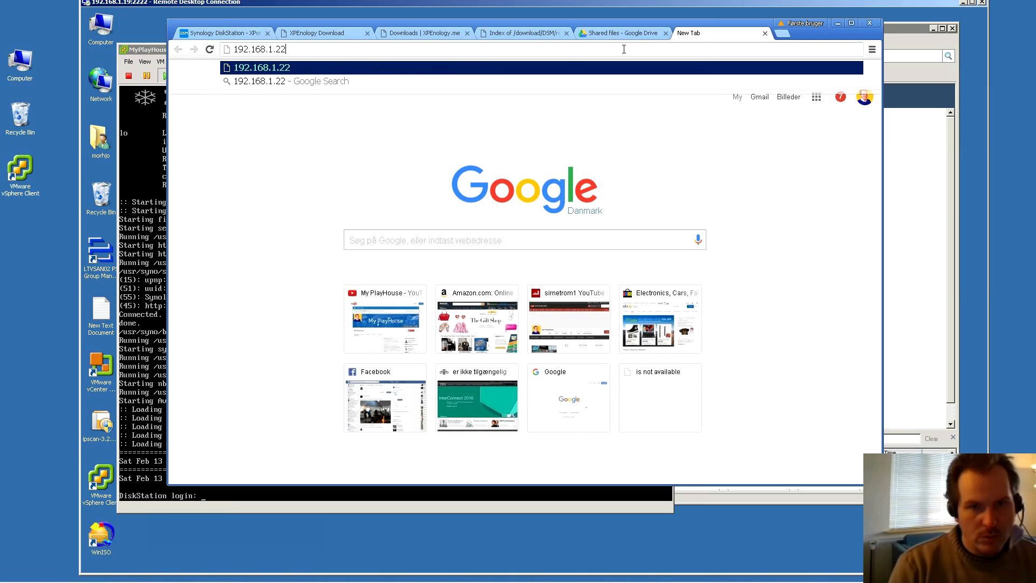
pyautogui.write(':5000')
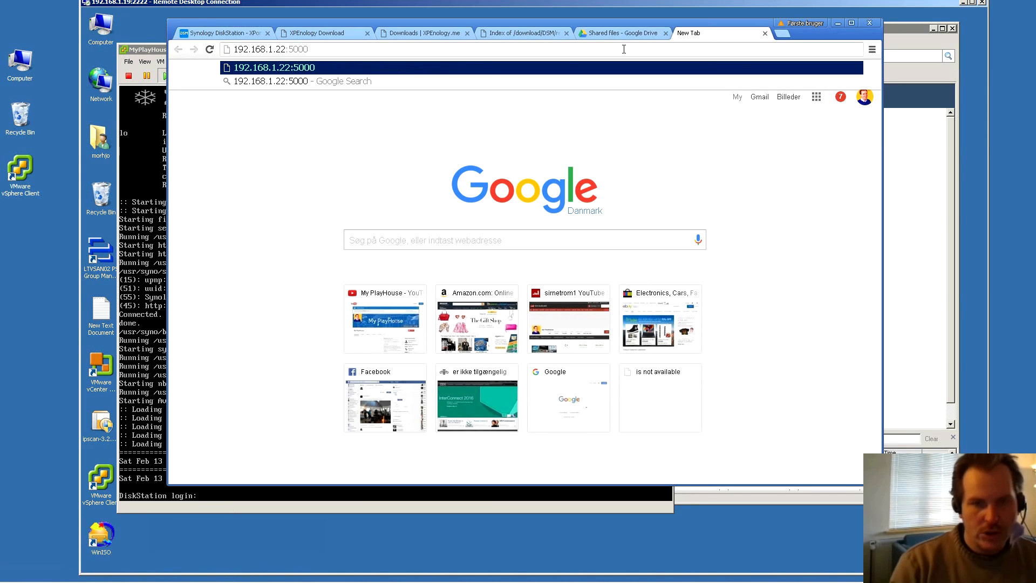
pyautogui.press('Return')
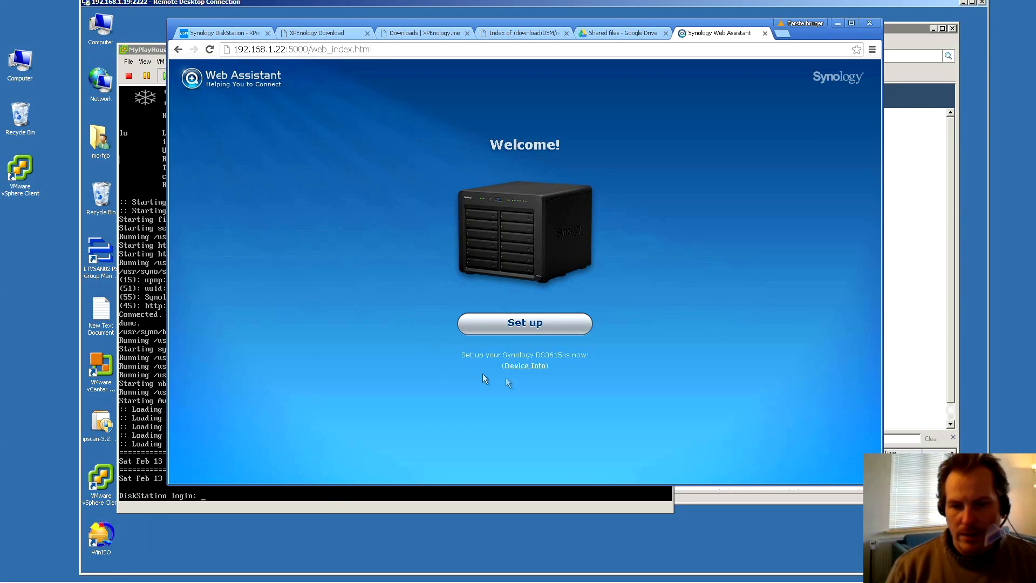
# Manually install DSM from DSM_DS3615xs_5644.pat, acknowledging that disk 1 will be erased
pyautogui.click(521, 325)
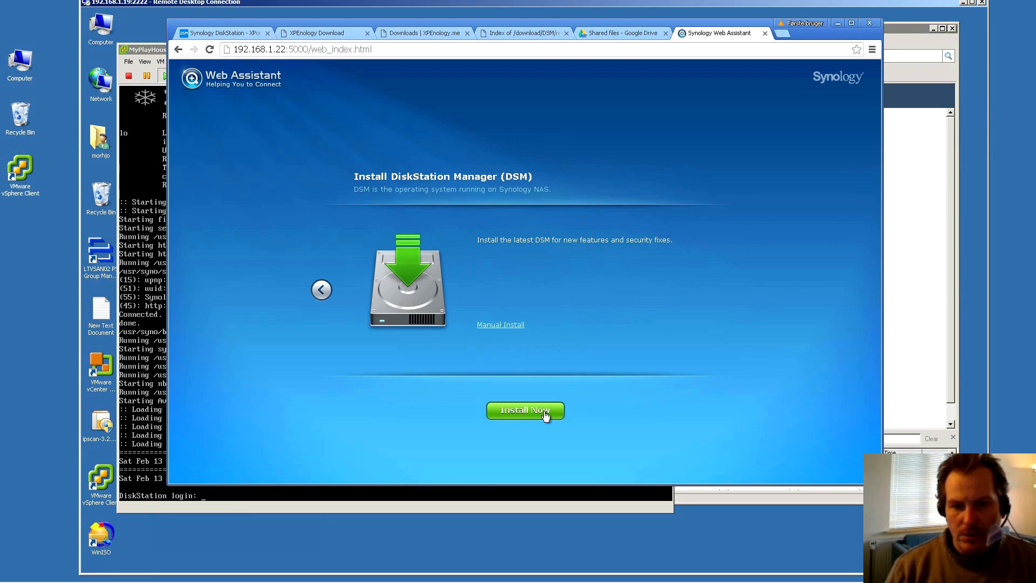
pyautogui.click(495, 325)
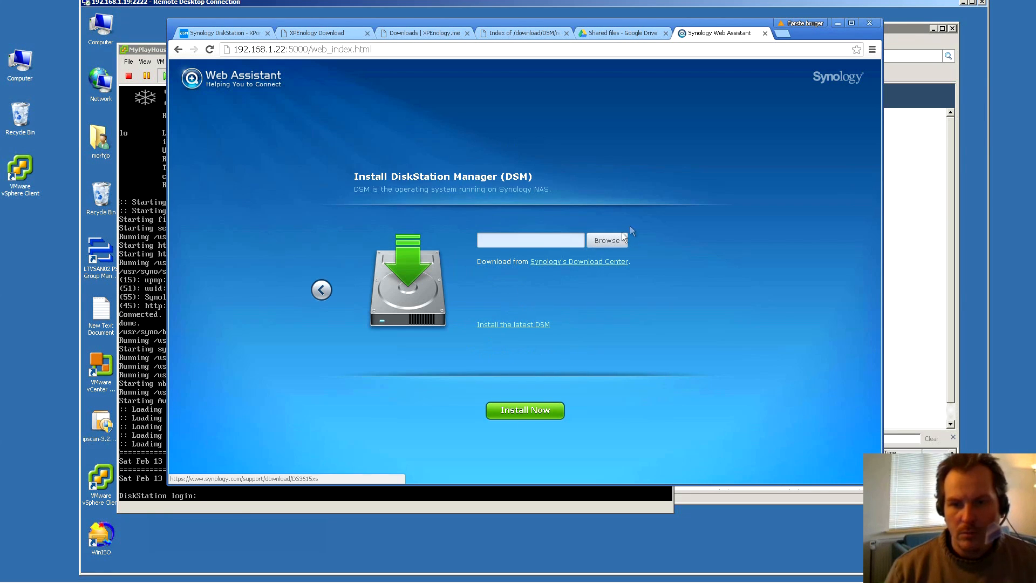
pyautogui.click(608, 242)
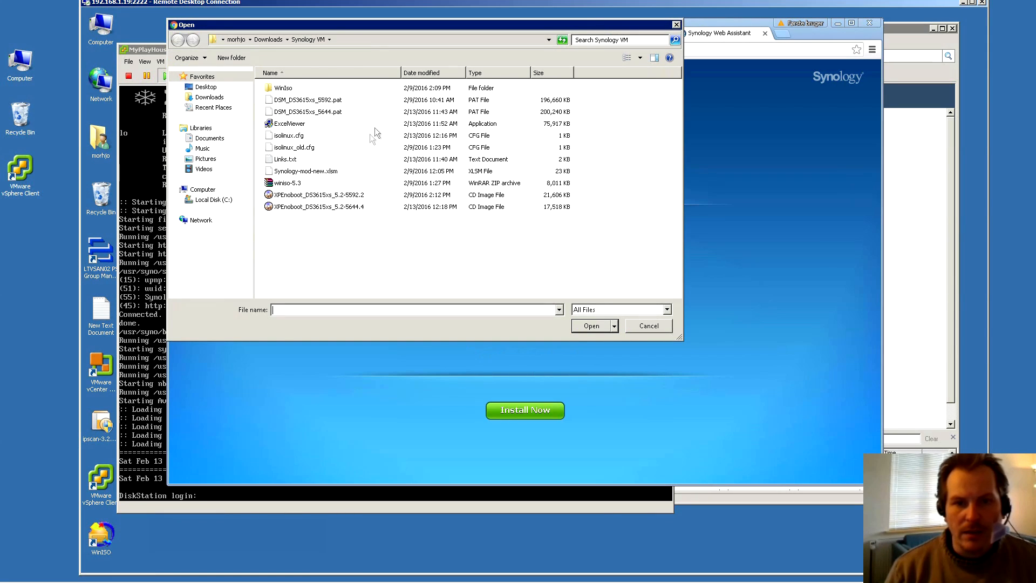
pyautogui.click(325, 112)
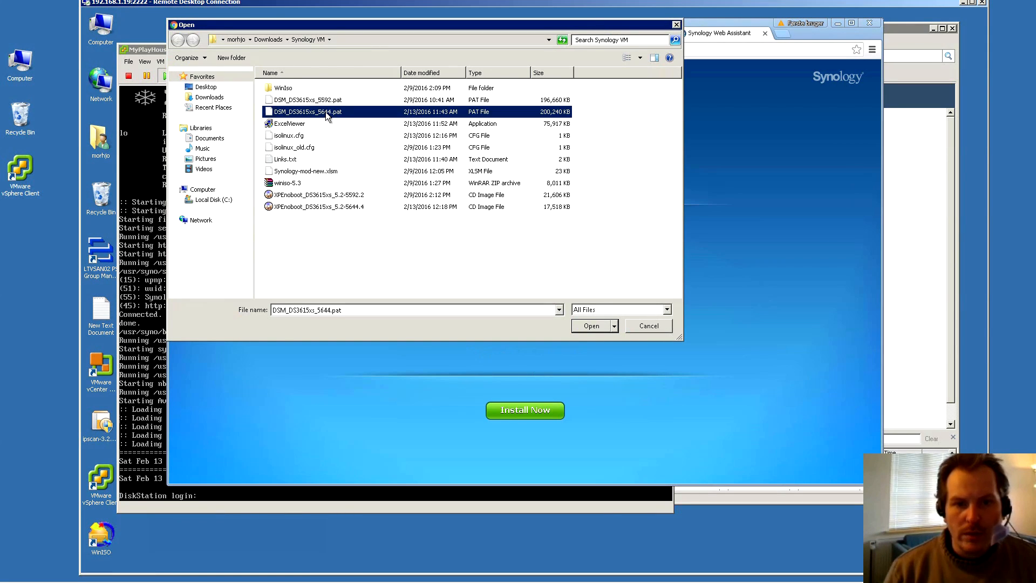
pyautogui.click(591, 325)
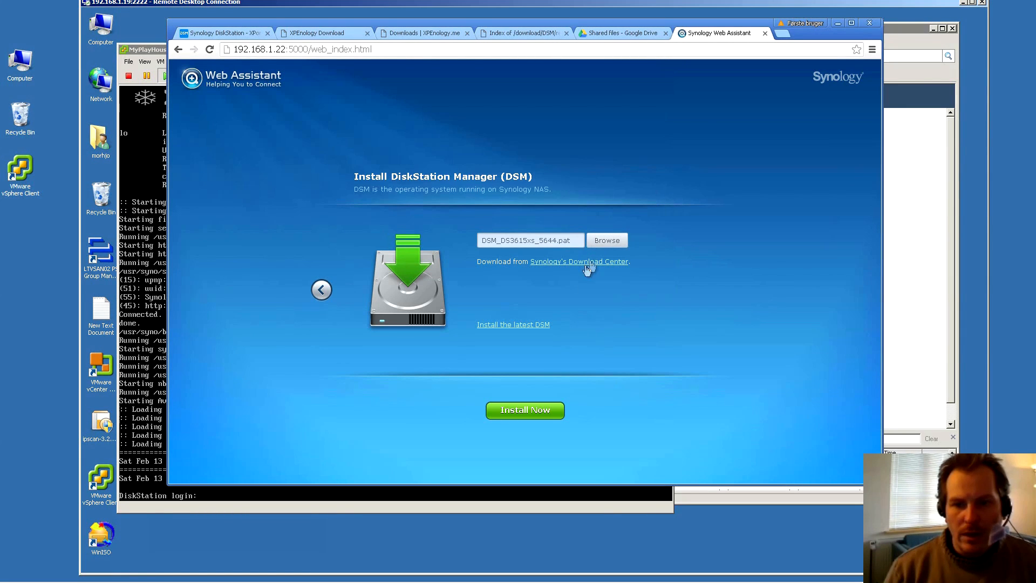
pyautogui.click(533, 411)
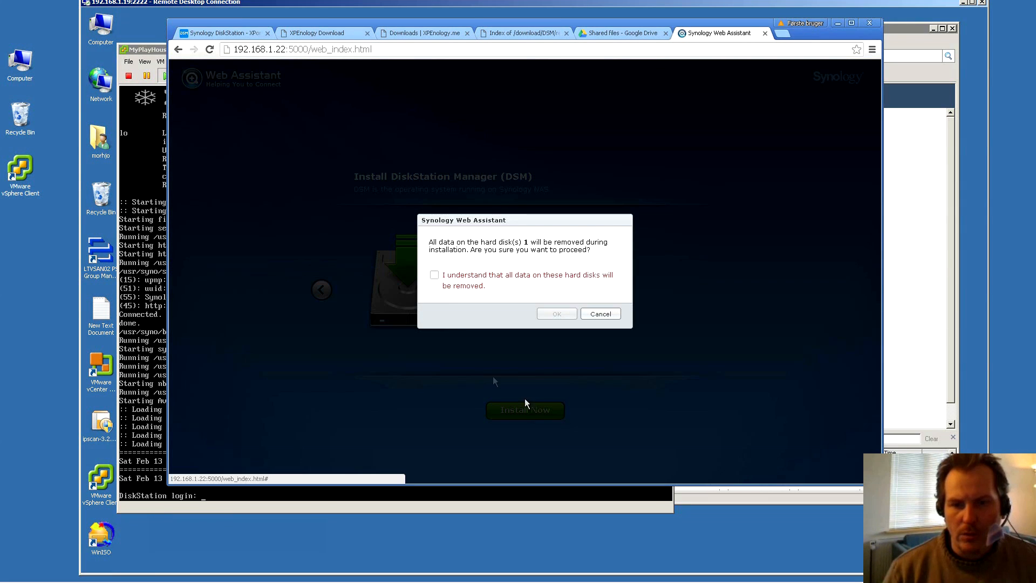
pyautogui.click(434, 276)
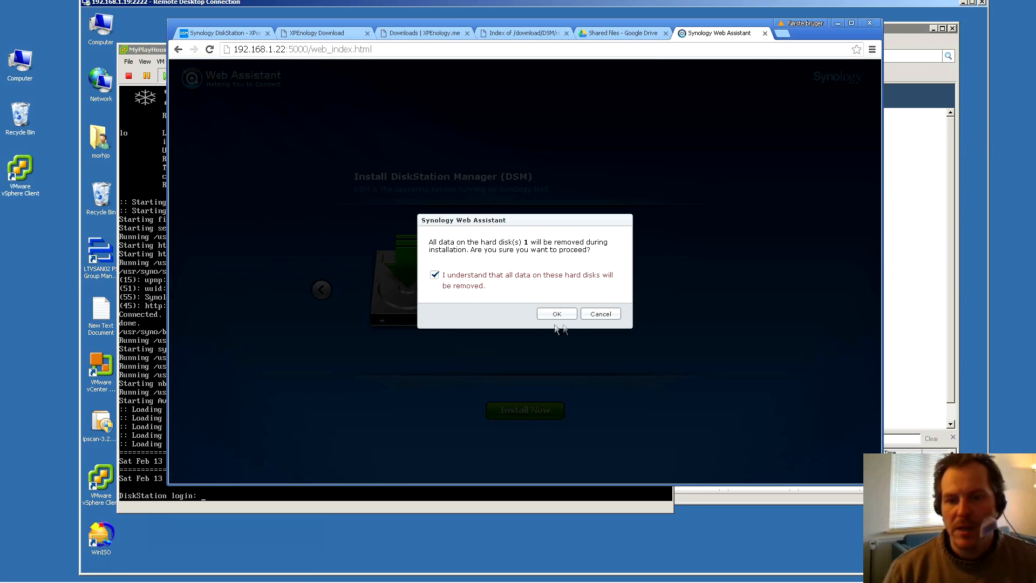
pyautogui.click(559, 314)
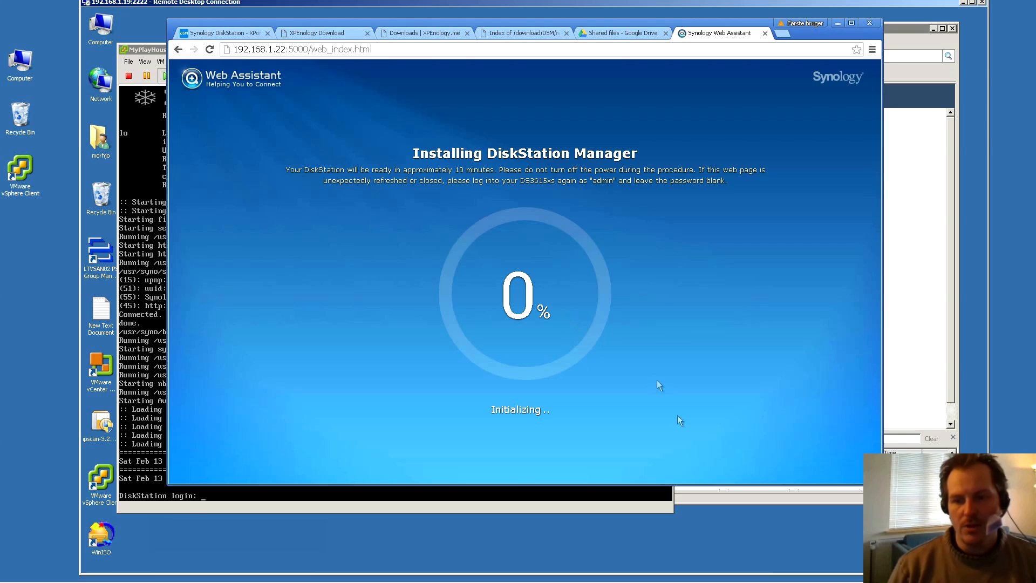
# Bring the MyPlayHouse VM console window in front of the DiskStation restart countdown
pyautogui.moveTo(851, 578)
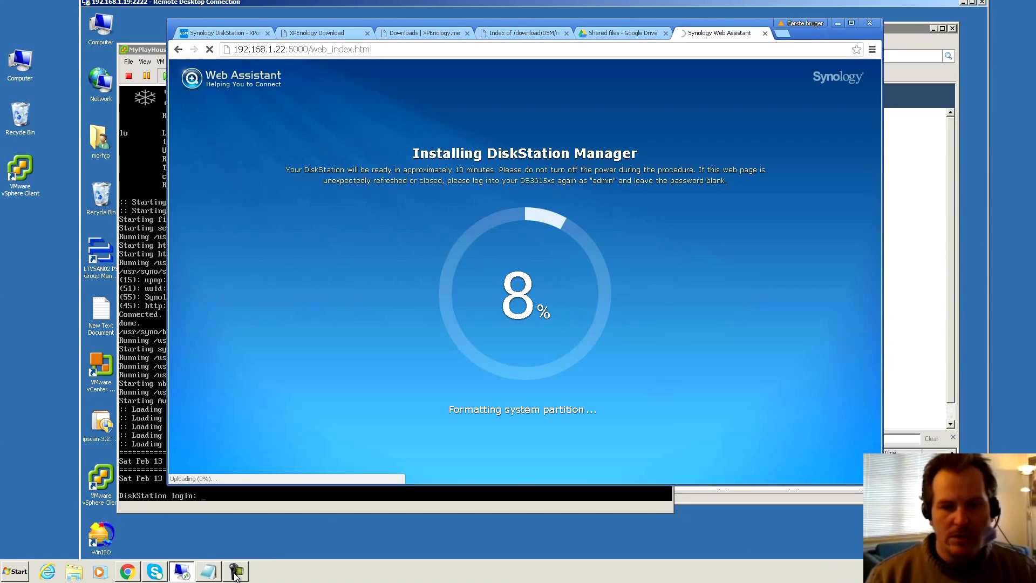
pyautogui.moveTo(236, 576)
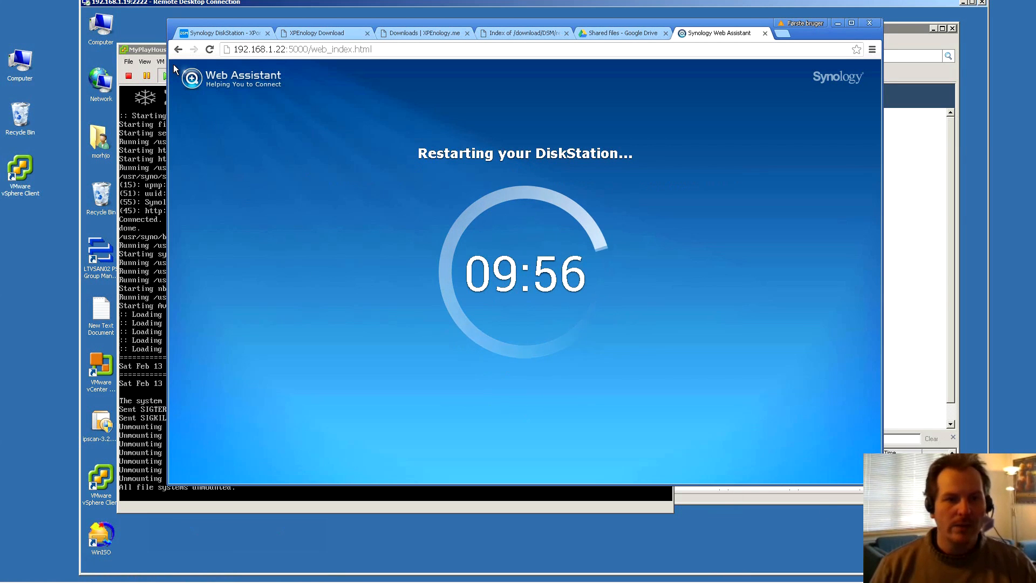
pyautogui.click(156, 50)
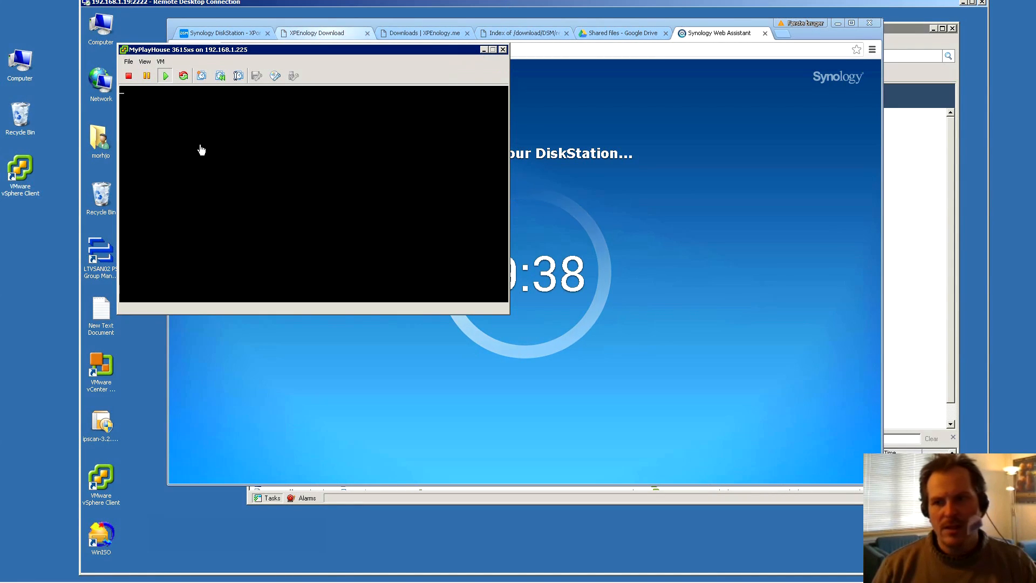
# Enter the PhoenixBIOS setup utility from the VM's startup boot menu
pyautogui.click(902, 29)
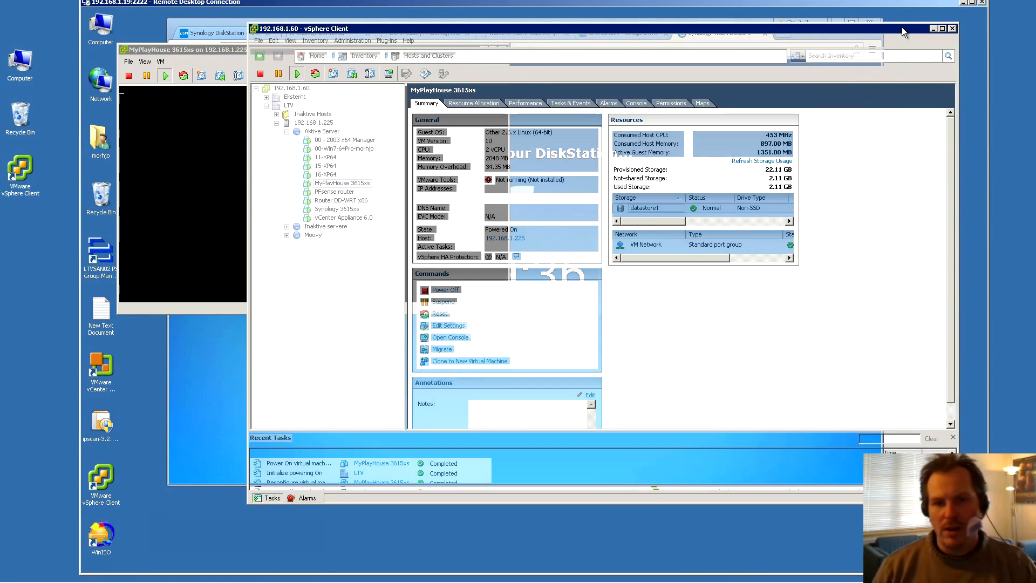
pyautogui.click(203, 216)
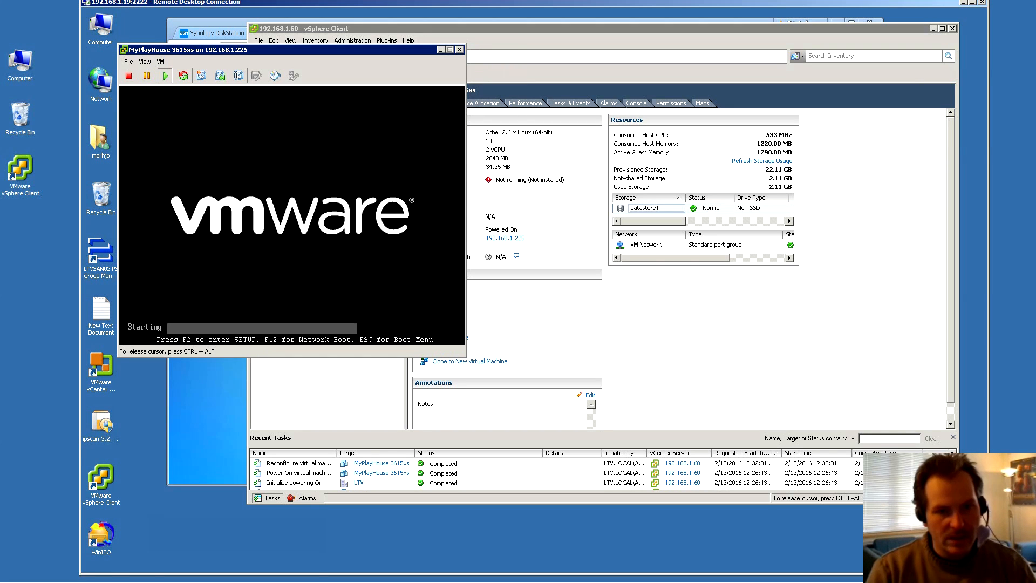
pyautogui.press('Escape')
pyautogui.press('Down')
pyautogui.press('Down')
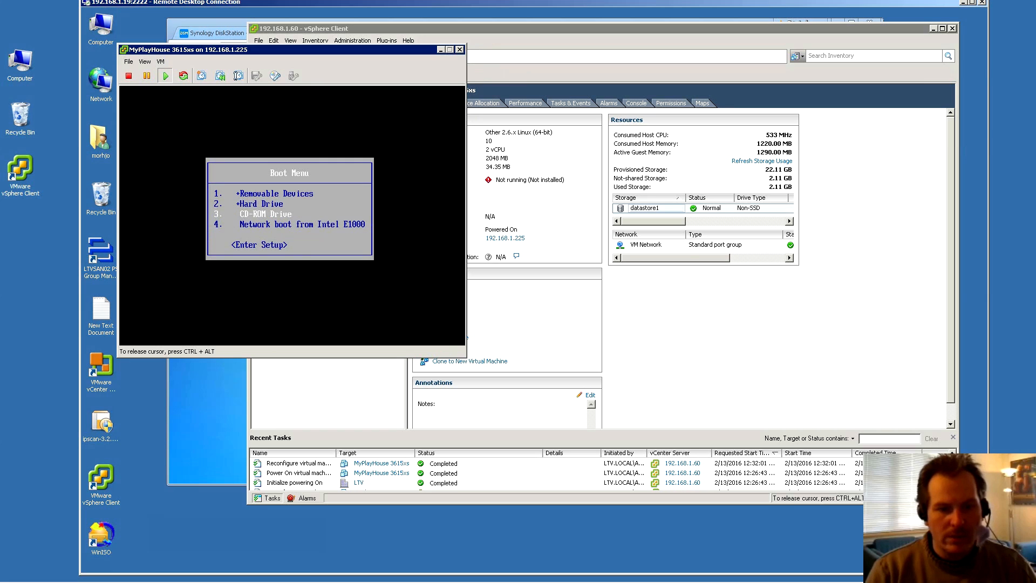
pyautogui.press('Down')
pyautogui.press('Down')
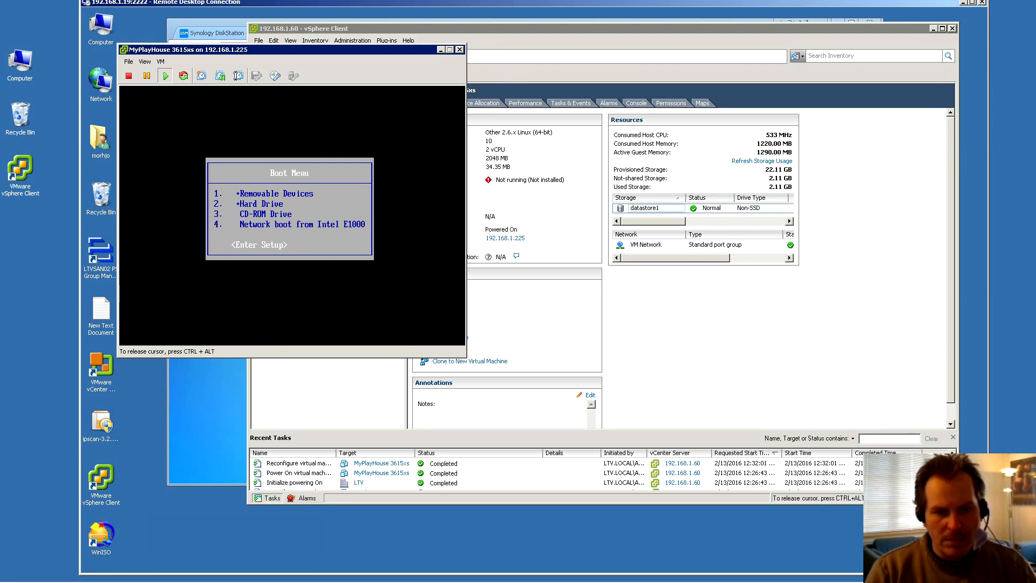
pyautogui.press('Return')
# Move CD-ROM Drive to the top of the boot order, then save and exit
pyautogui.press('Right')
pyautogui.press('Right')
pyautogui.press('Right')
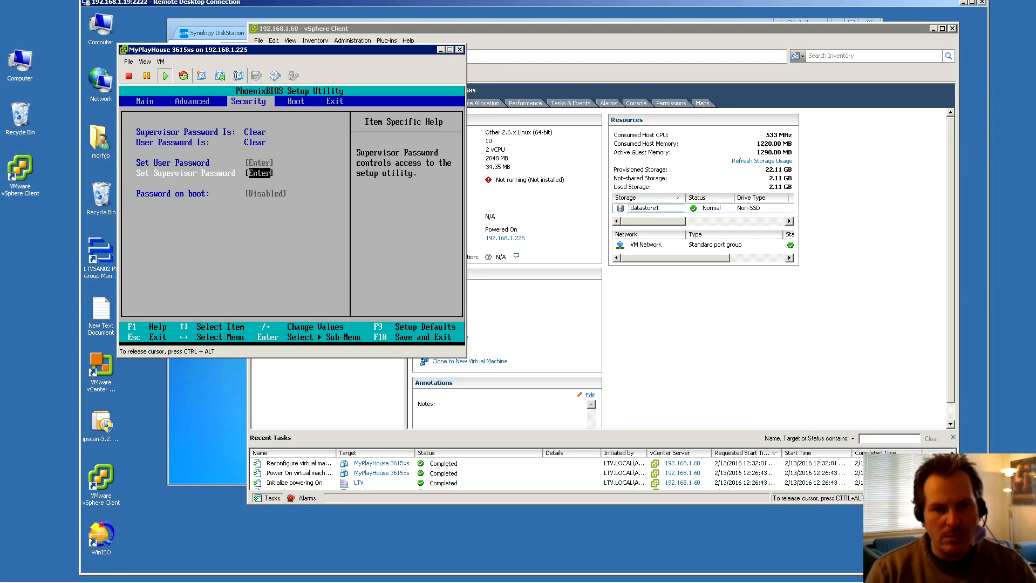
pyautogui.press('Down')
pyautogui.press('Down')
pyautogui.press('+')
pyautogui.press('+')
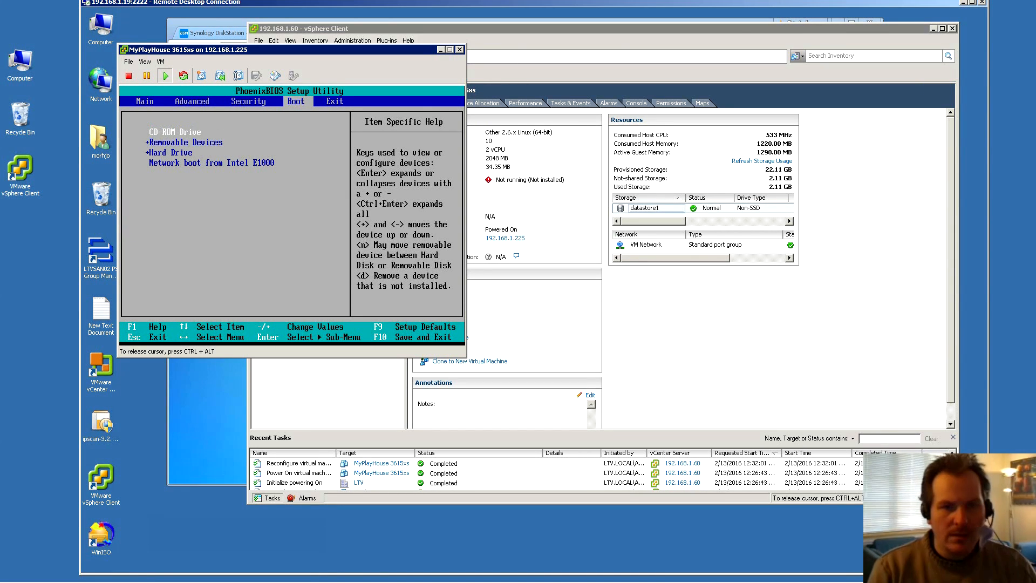
pyautogui.press('Right')
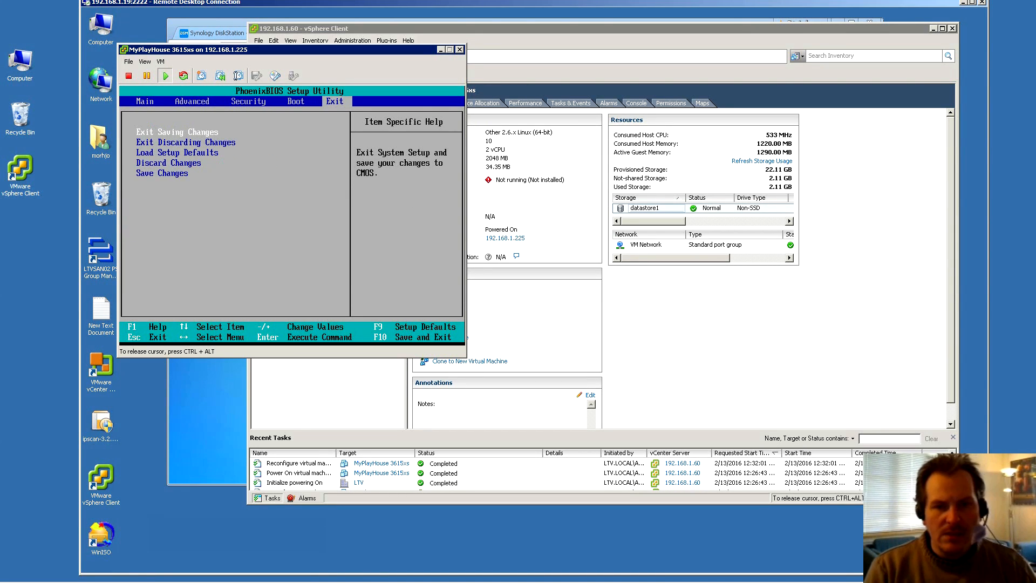
pyautogui.press('Return')
pyautogui.press('Return')
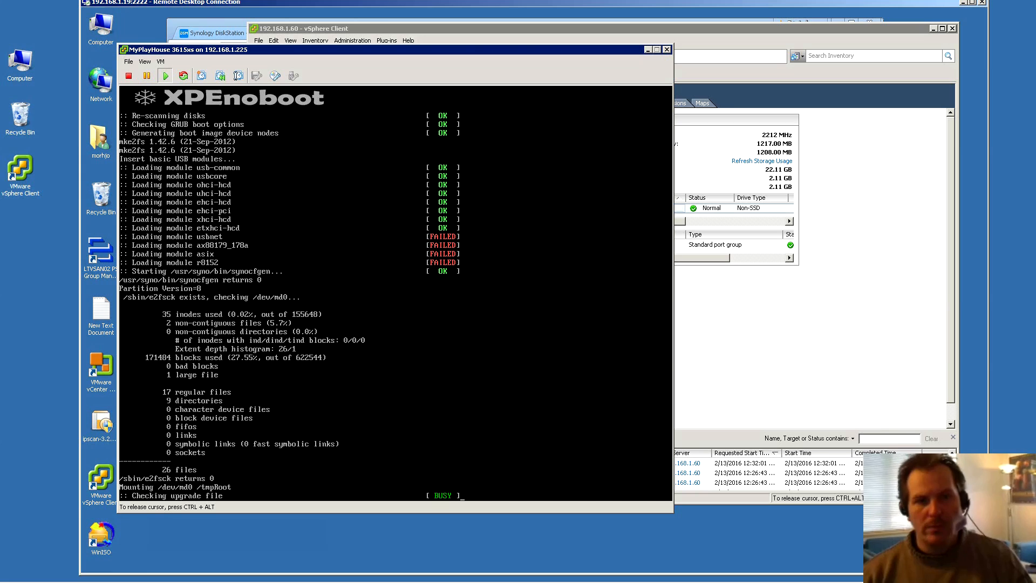
# Release the console and alternate between Chrome and the VM console until DiskStation login appears
pyautogui.hotkey('ctrl', 'alt')
pyautogui.click(220, 29)
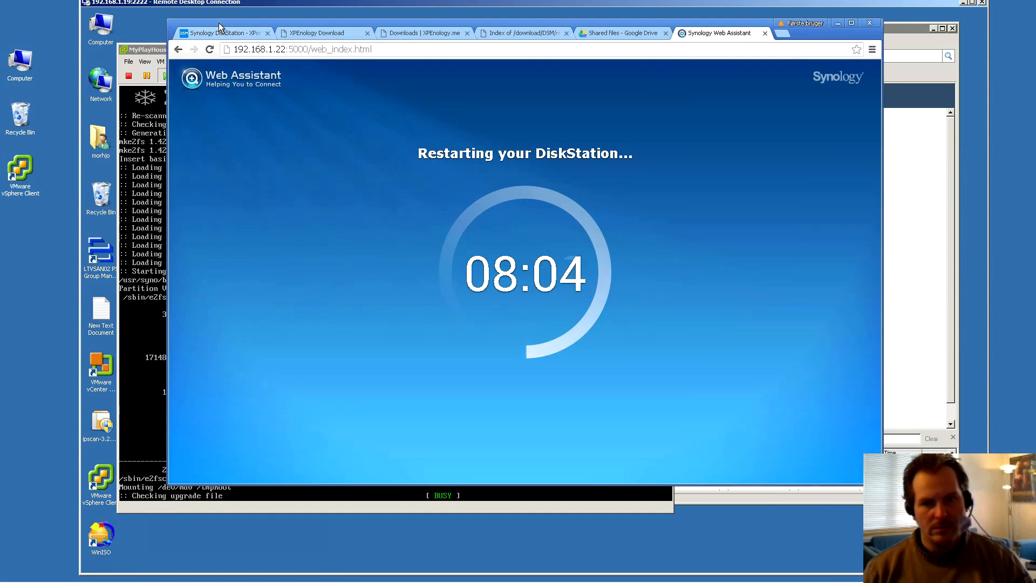
pyautogui.click(148, 50)
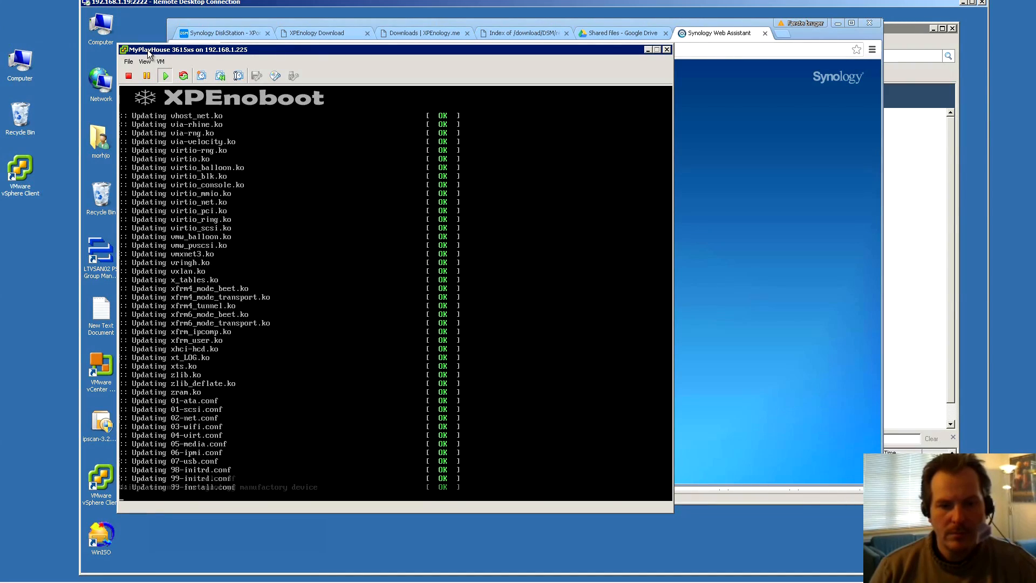
pyautogui.click(450, 23)
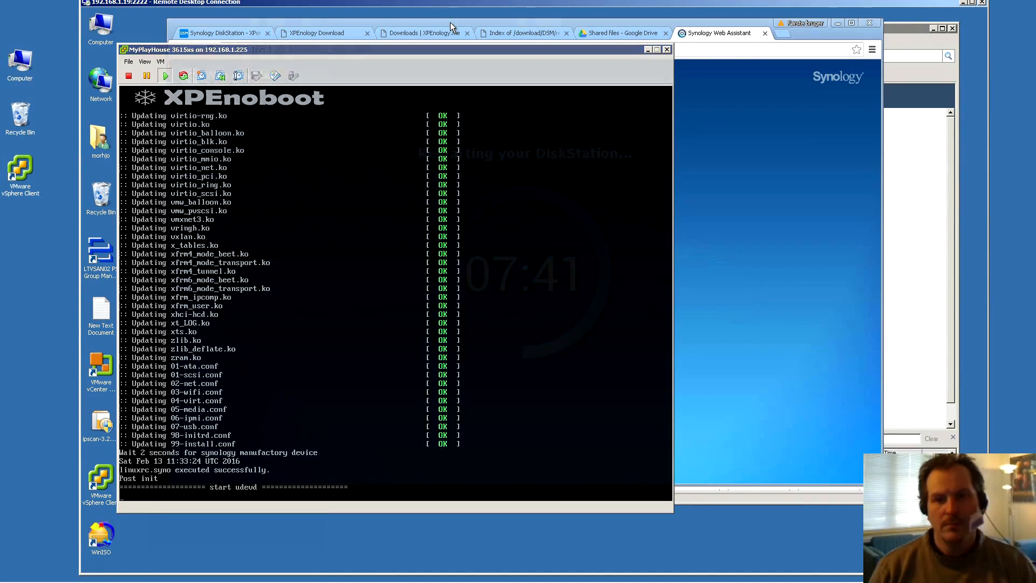
pyautogui.click(147, 49)
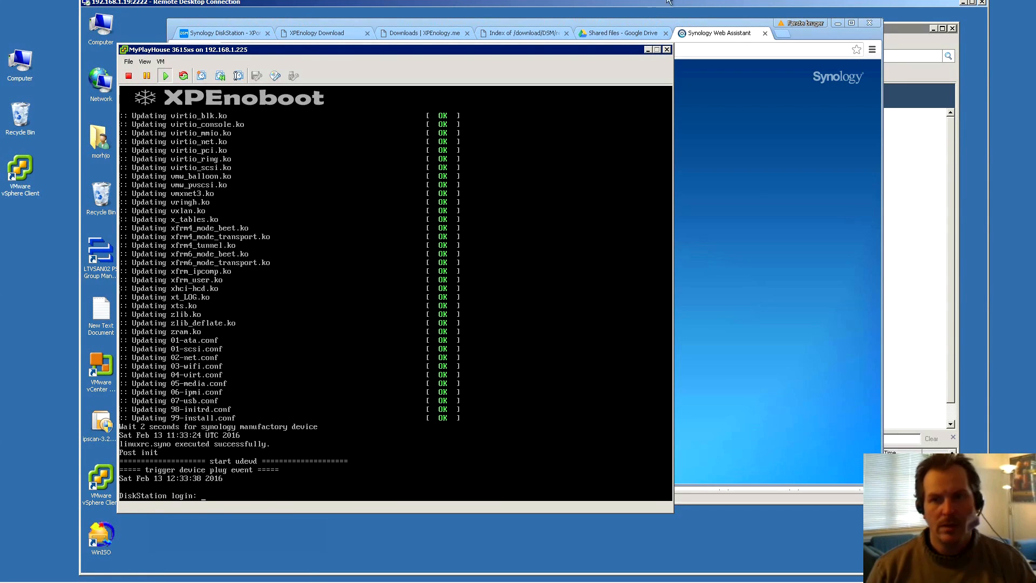
pyautogui.click(681, 21)
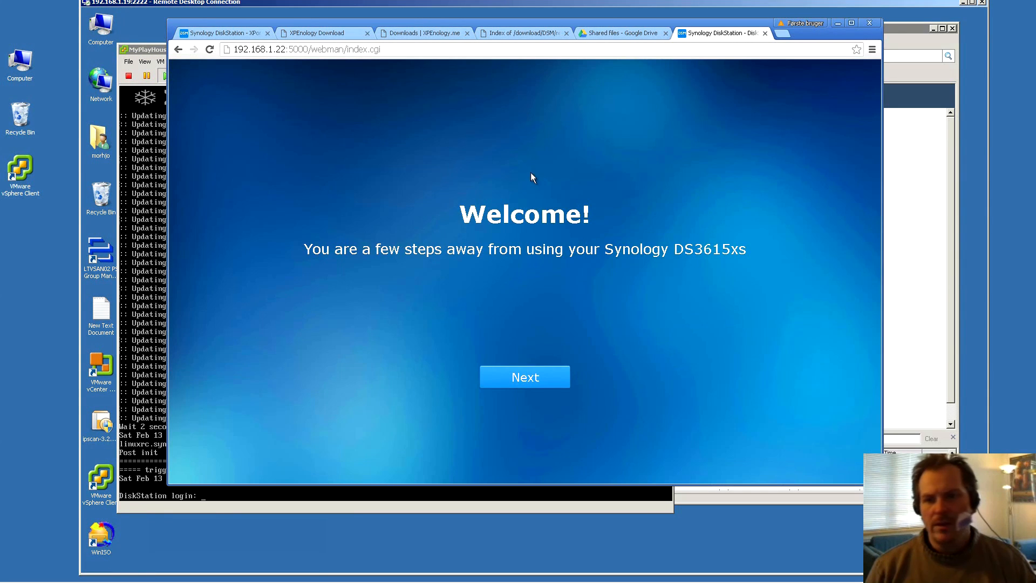
# Enter server name MyPlayHouse, comparing it against the VM's name in vSphere Client
pyautogui.click(537, 380)
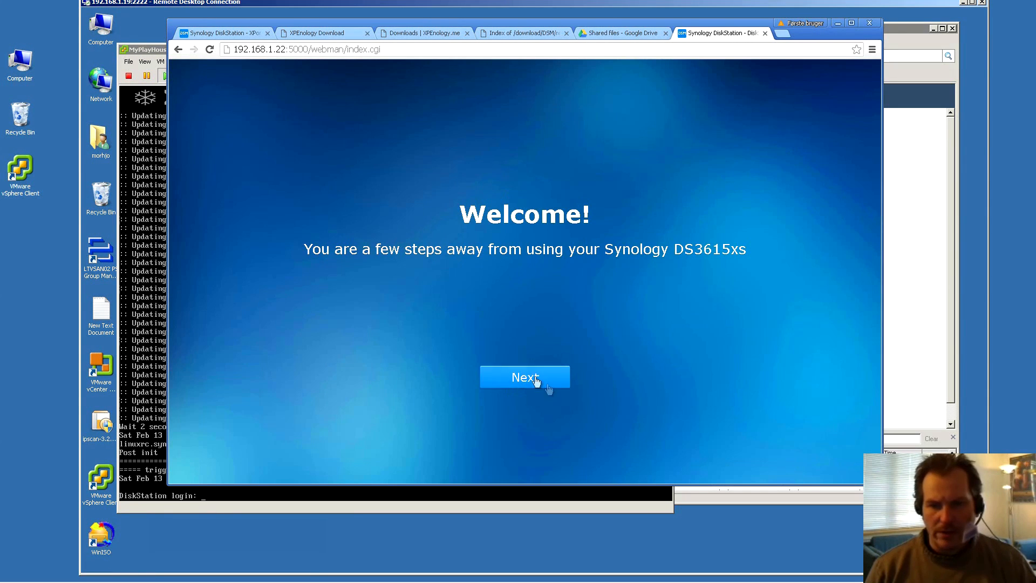
pyautogui.click(546, 214)
pyautogui.write('MyPlayHouse')
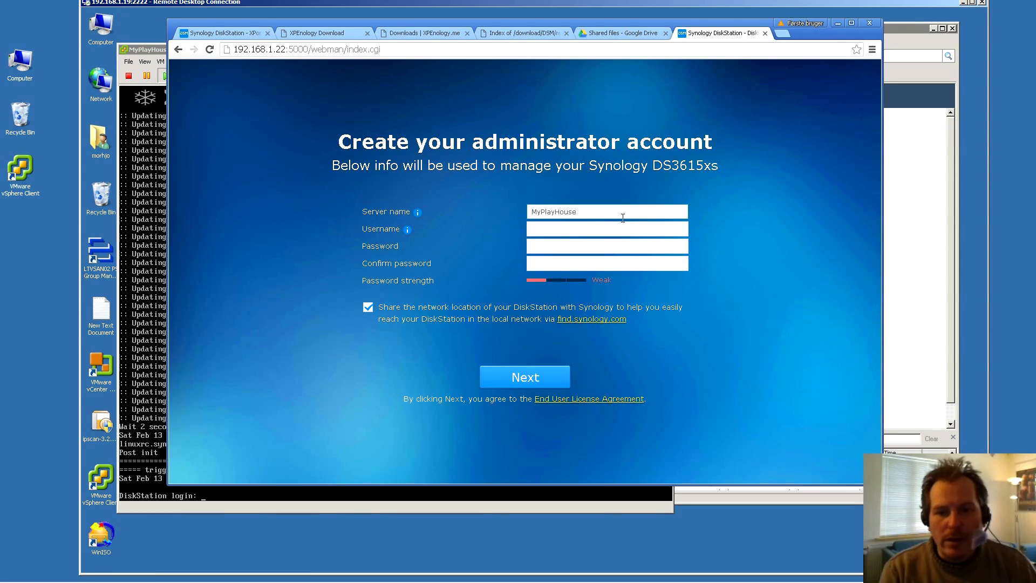
pyautogui.click(910, 26)
pyautogui.click(350, 184)
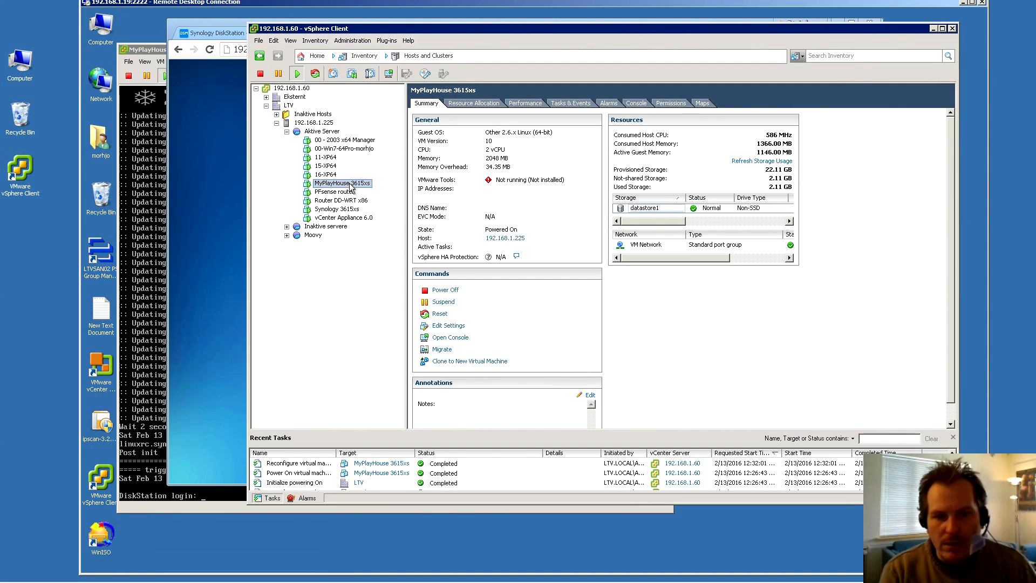
pyautogui.click(353, 184)
pyautogui.doubleClick(352, 184)
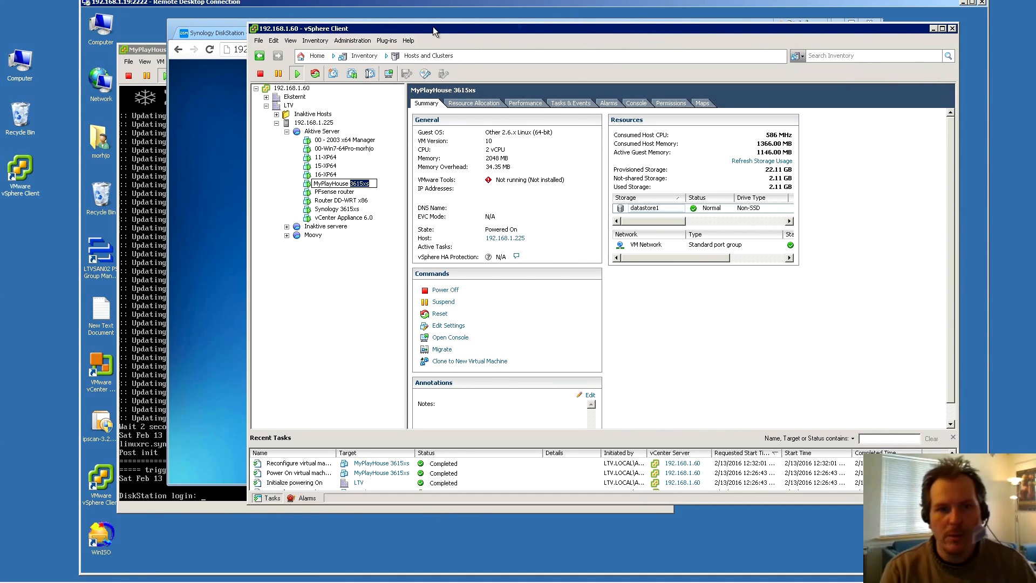
pyautogui.click(228, 20)
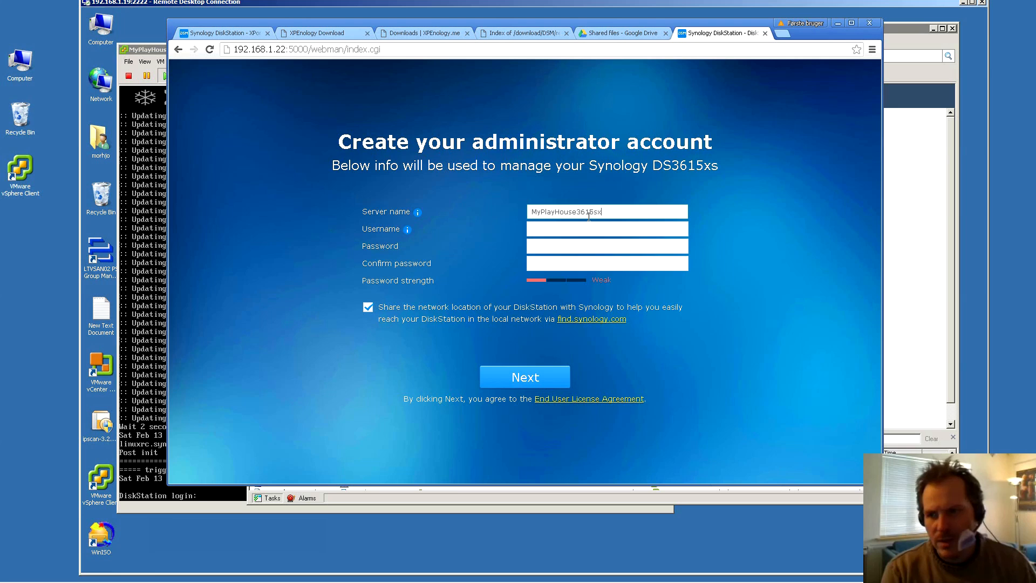
pyautogui.click(909, 28)
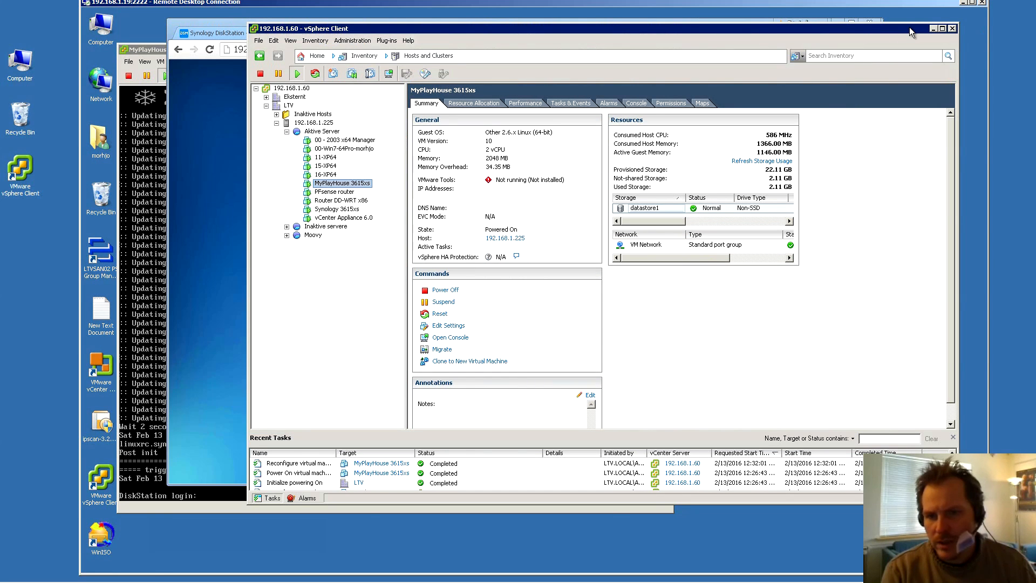
pyautogui.click(230, 25)
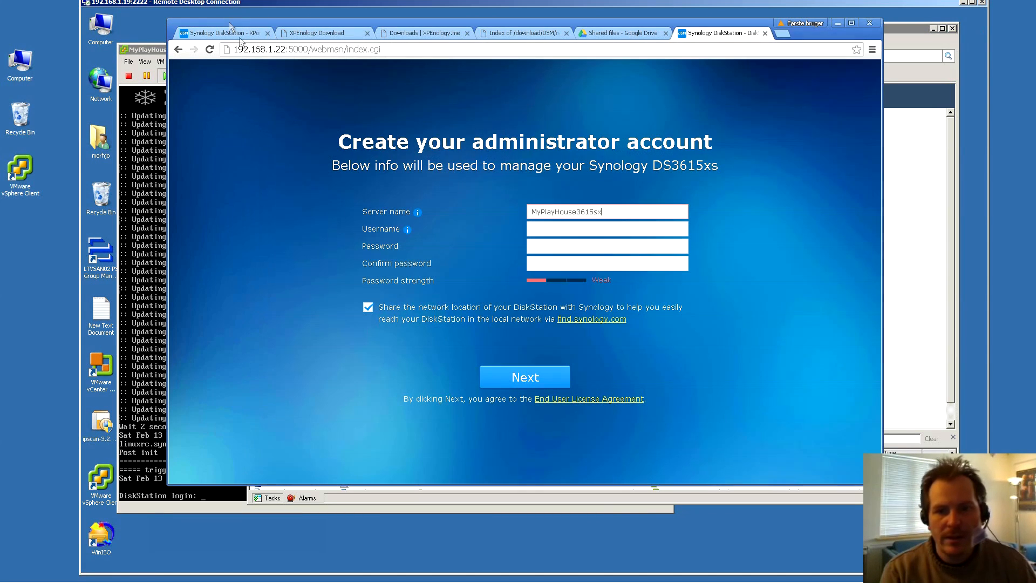
pyautogui.press('BackSpace')
pyautogui.press('BackSpace')
pyautogui.write('xs')
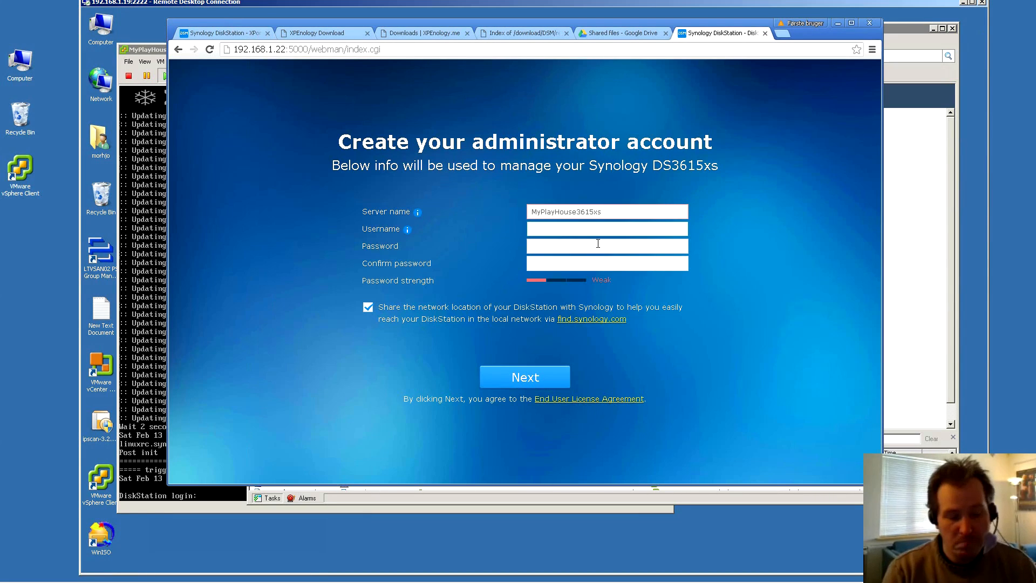
# Fill in the administrator username, password and password confirmation
pyautogui.press('Tab')
pyautogui.write('admin')
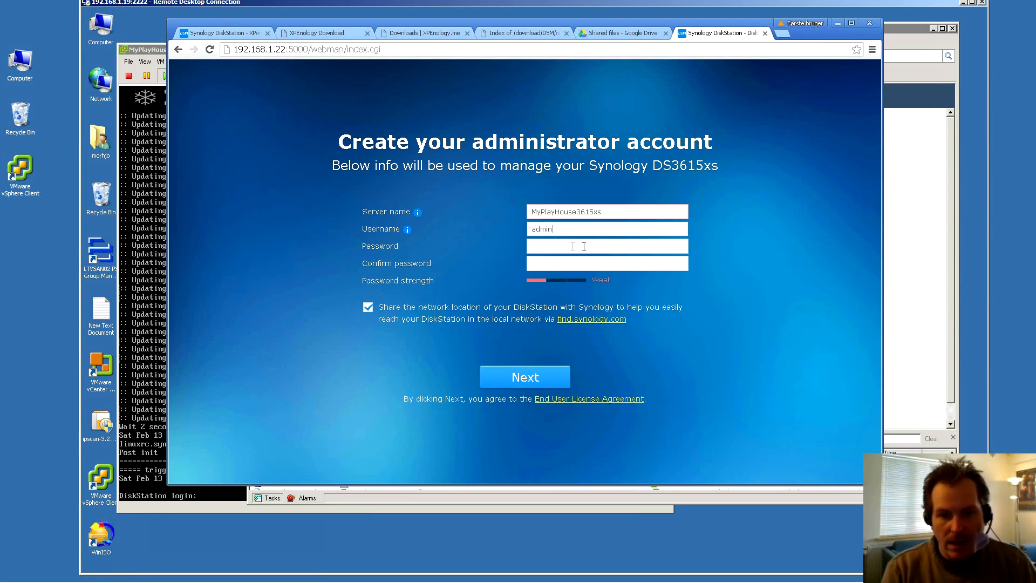
pyautogui.click(548, 247)
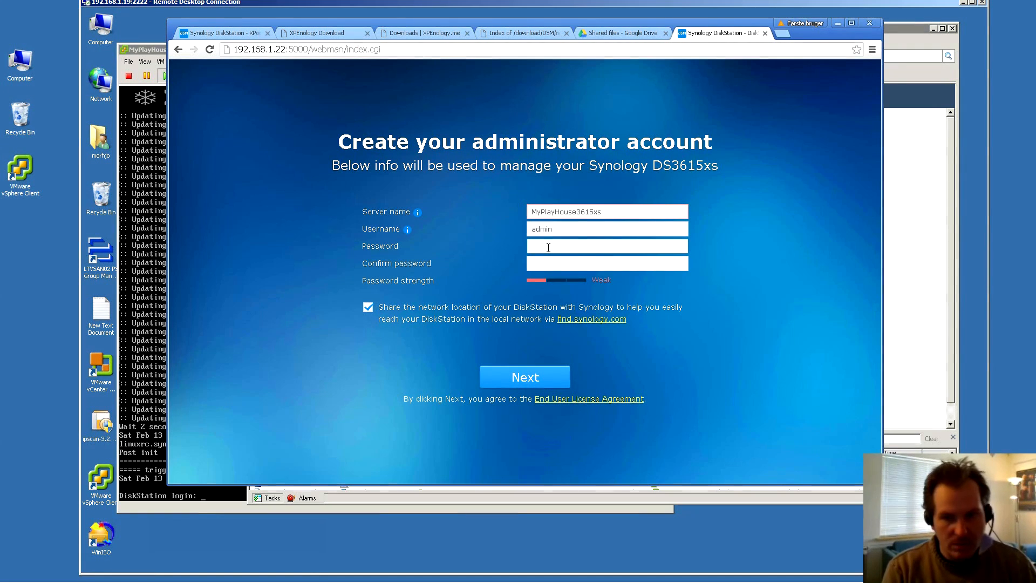
pyautogui.write('••••••••••')
pyautogui.click(541, 267)
pyautogui.write('••••••••••')
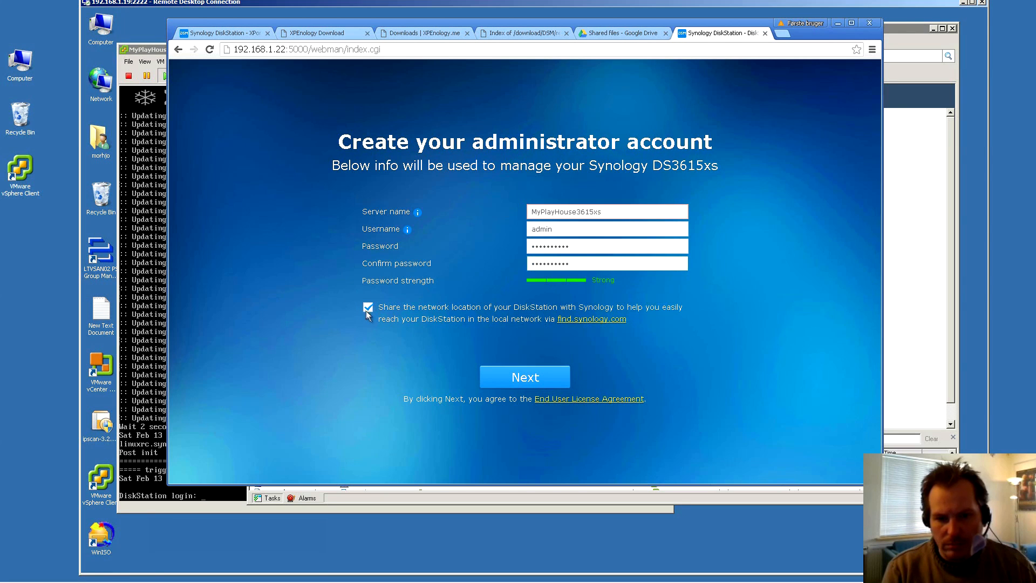
# Trim the server name to 15 characters, turn off network location sharing, and submit
pyautogui.click(617, 214)
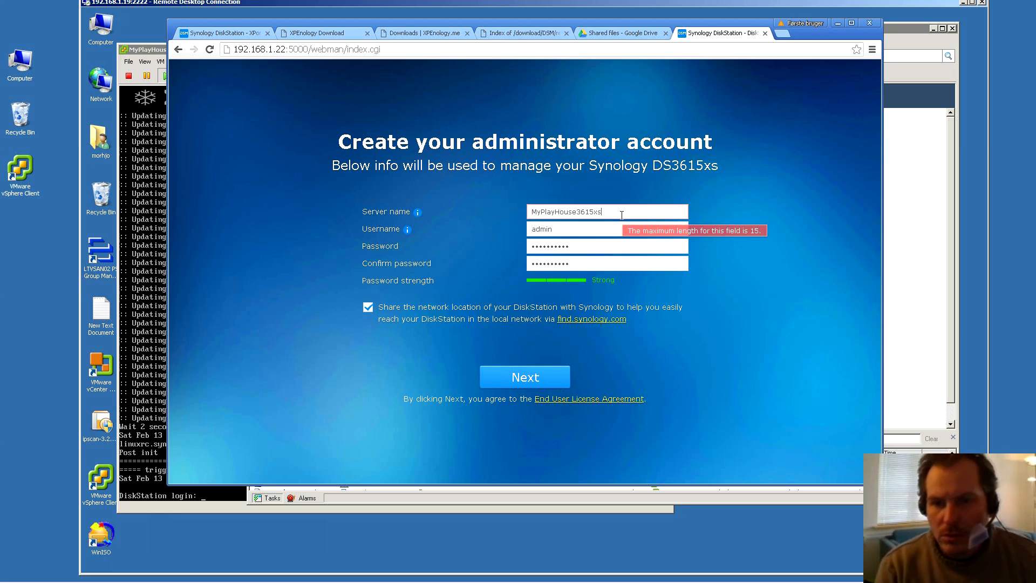
pyautogui.press('BackSpace')
pyautogui.press('BackSpace')
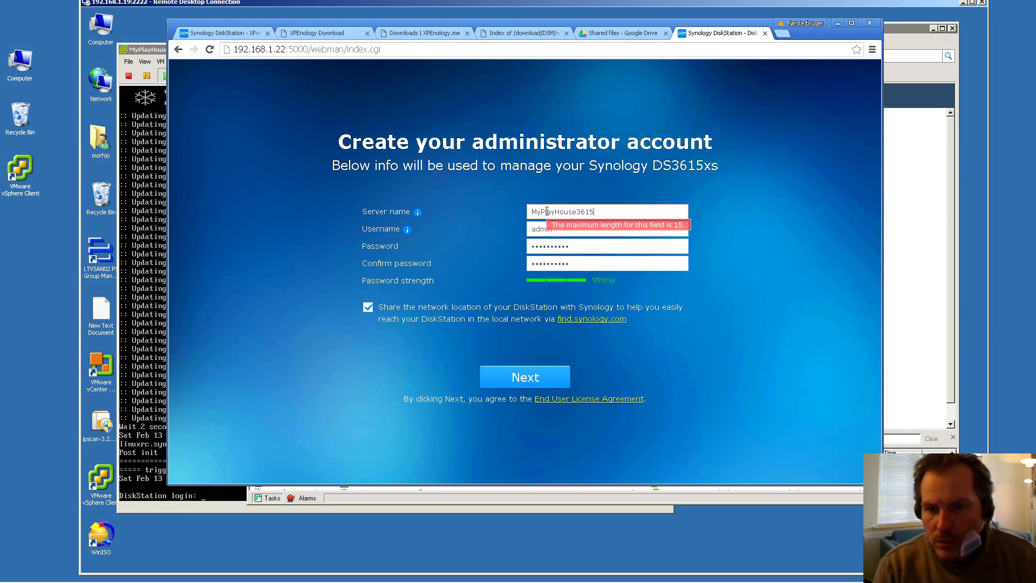
pyautogui.press('BackSpace')
pyautogui.press('BackSpace')
pyautogui.press('BackSpace')
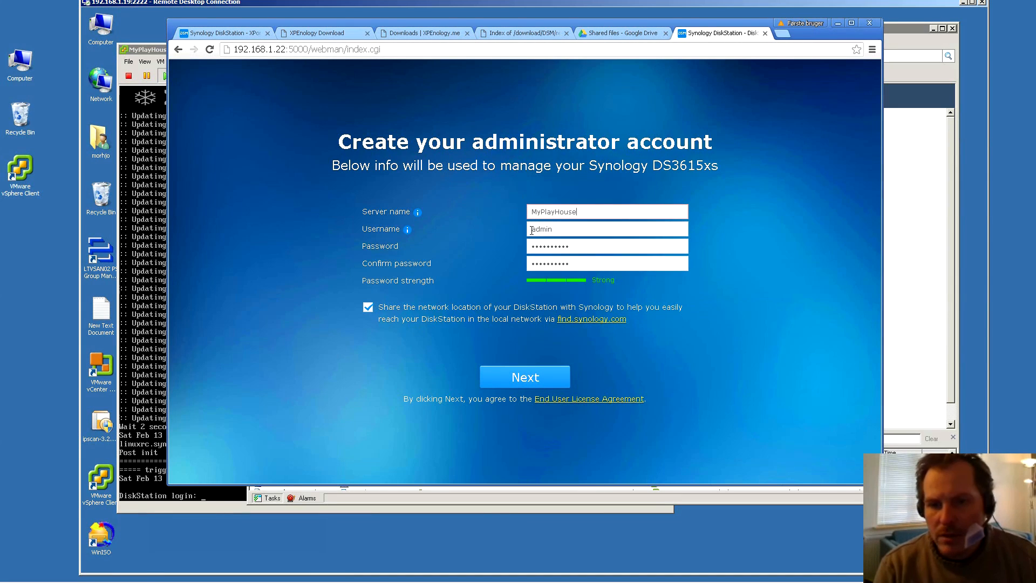
pyautogui.click(367, 307)
pyautogui.click(531, 377)
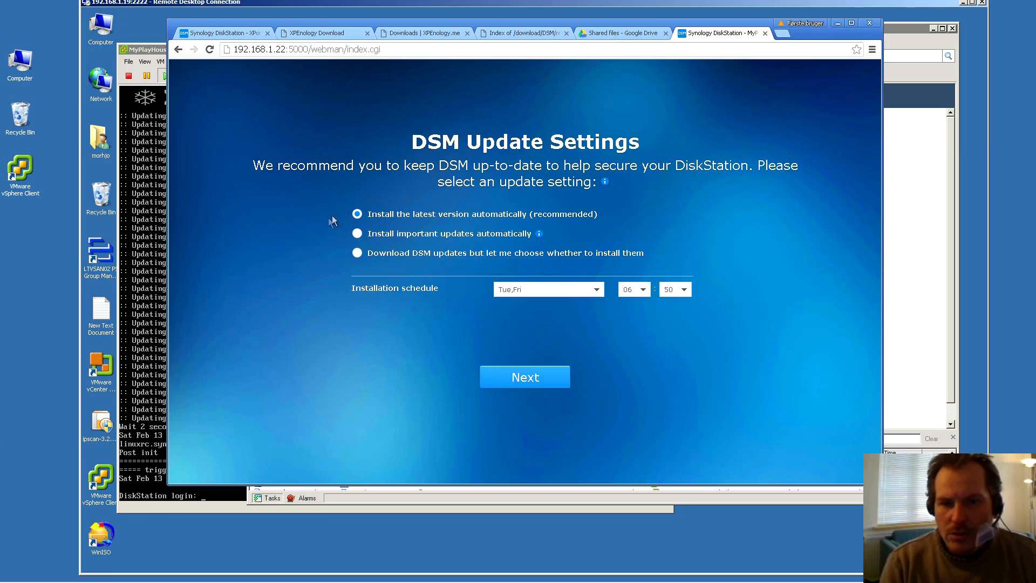
# Set DSM updates to download only, with installs chosen manually, scheduled Saturdays at 02:30
pyautogui.click(367, 253)
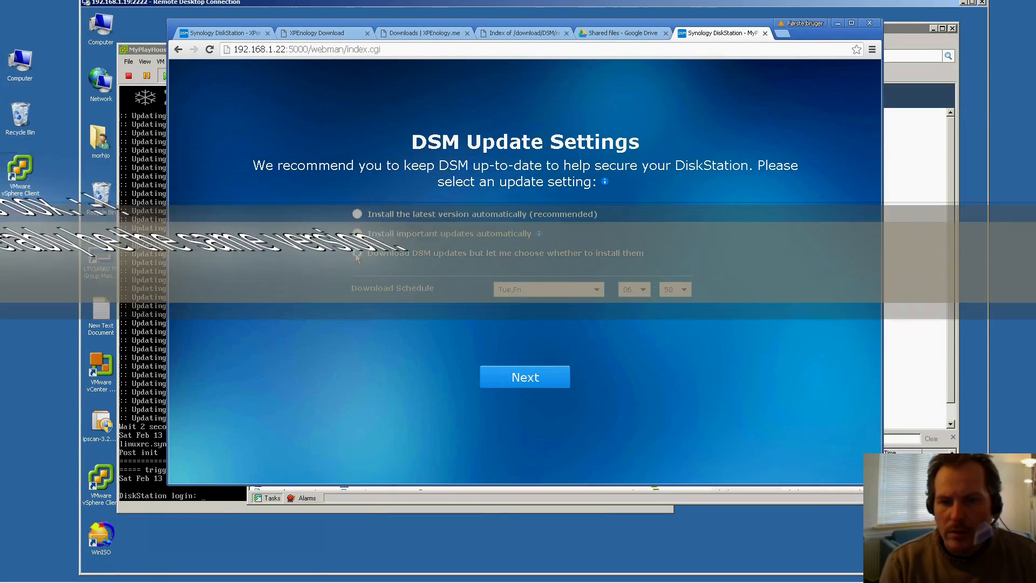
pyautogui.click(550, 290)
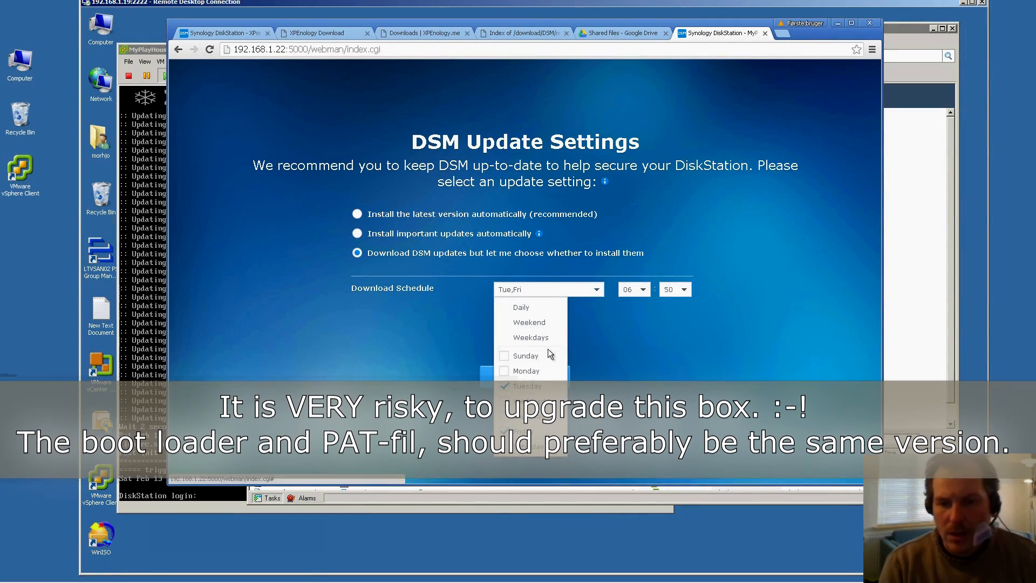
pyautogui.click(527, 309)
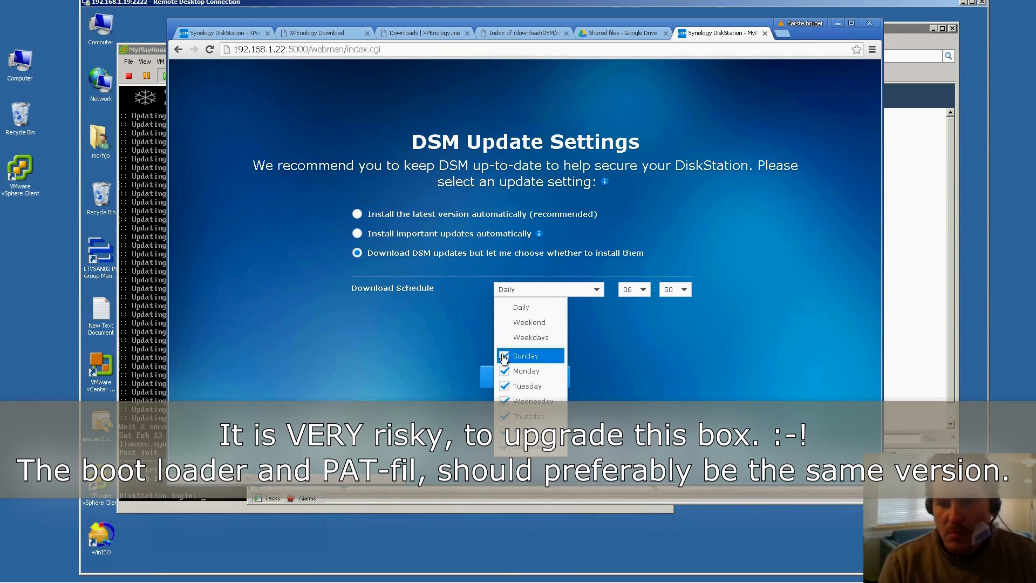
pyautogui.click(503, 357)
pyautogui.click(503, 371)
pyautogui.click(504, 386)
pyautogui.click(504, 400)
pyautogui.click(504, 416)
pyautogui.click(504, 432)
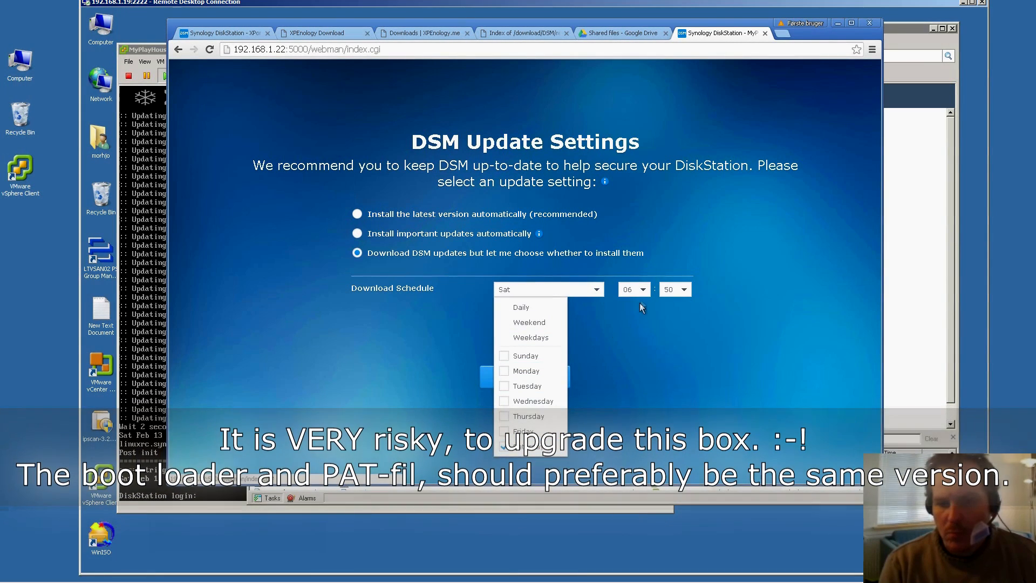
pyautogui.click(646, 290)
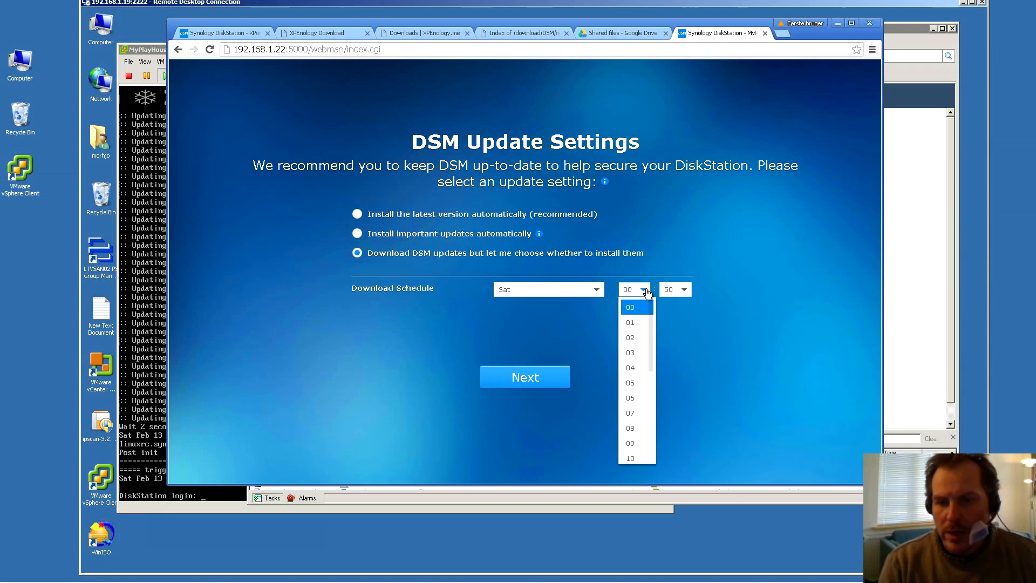
pyautogui.click(630, 337)
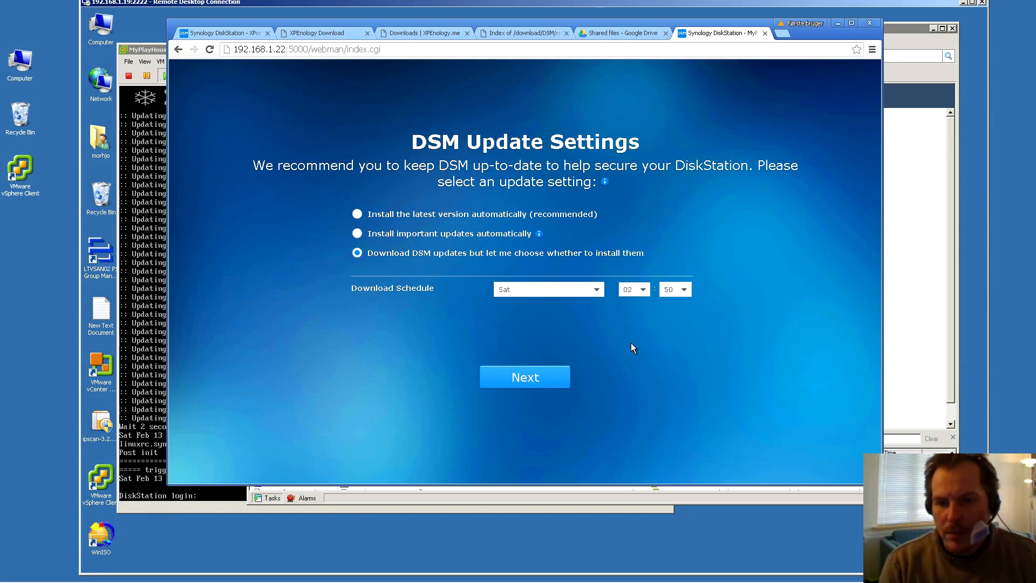
pyautogui.click(684, 291)
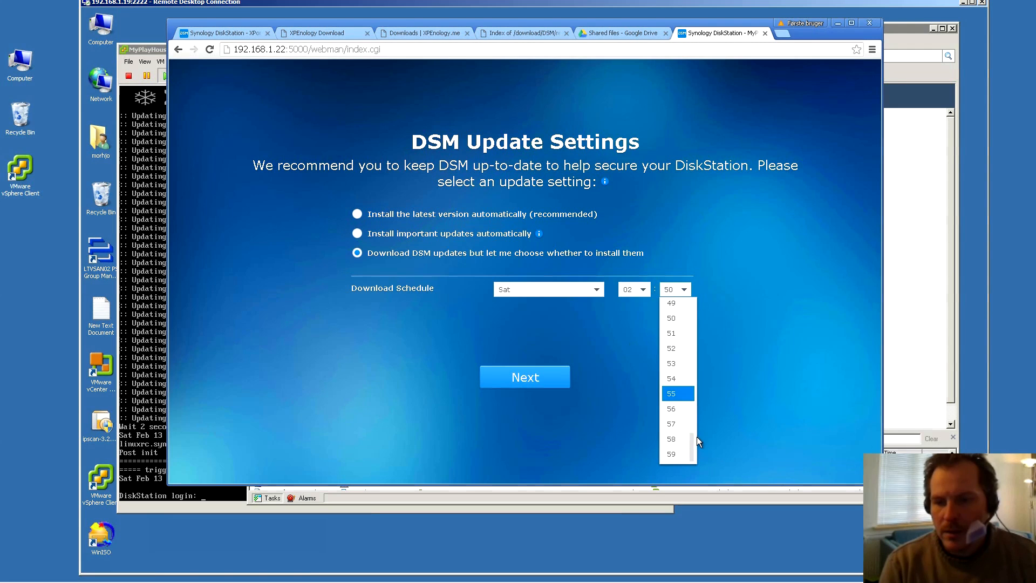
pyautogui.moveTo(693, 435); pyautogui.dragTo(694, 369)
pyautogui.click(672, 364)
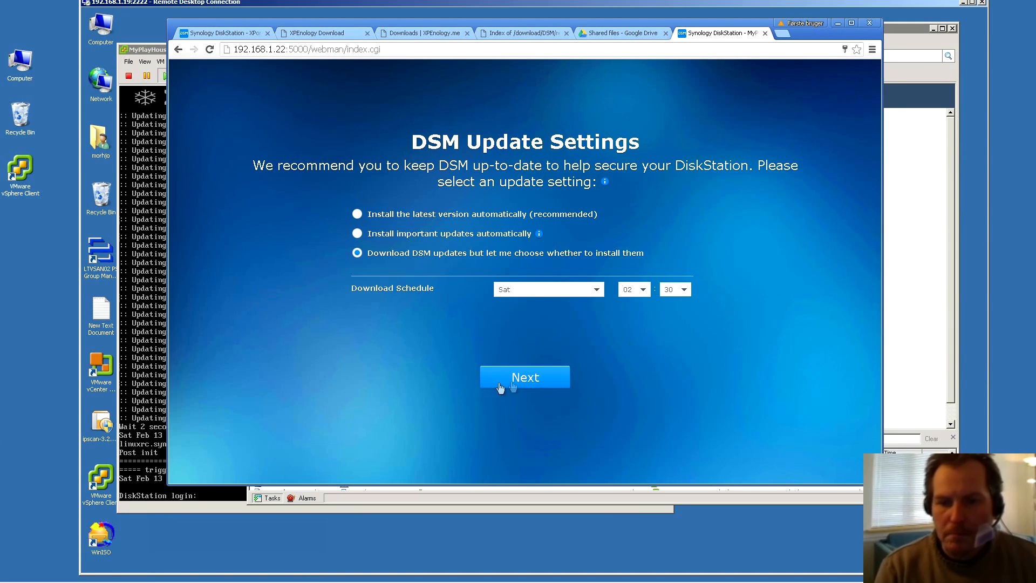
# Skip QuickConnect setup, confirm the warning, and finish the wizard
pyautogui.click(526, 378)
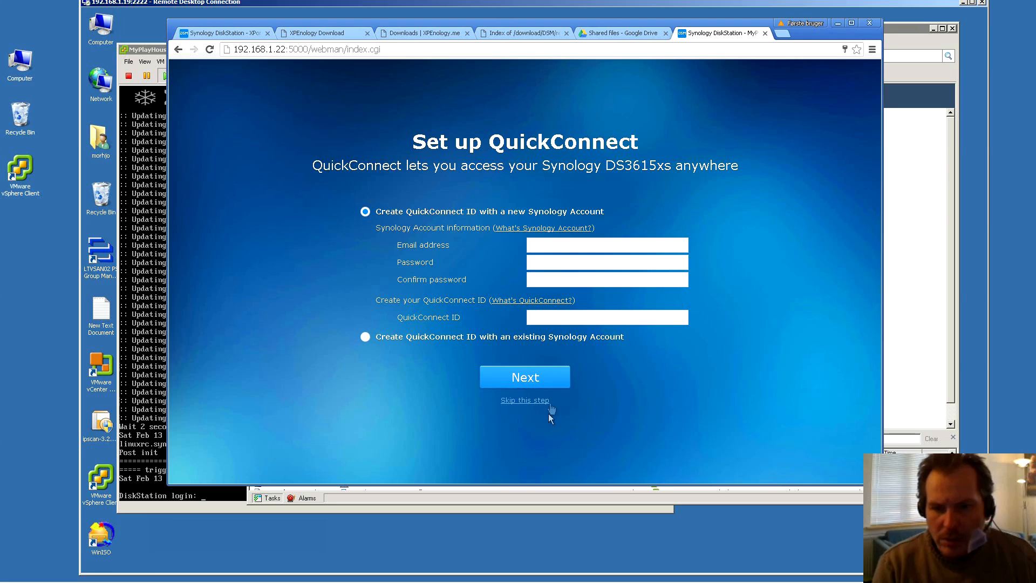
pyautogui.click(523, 401)
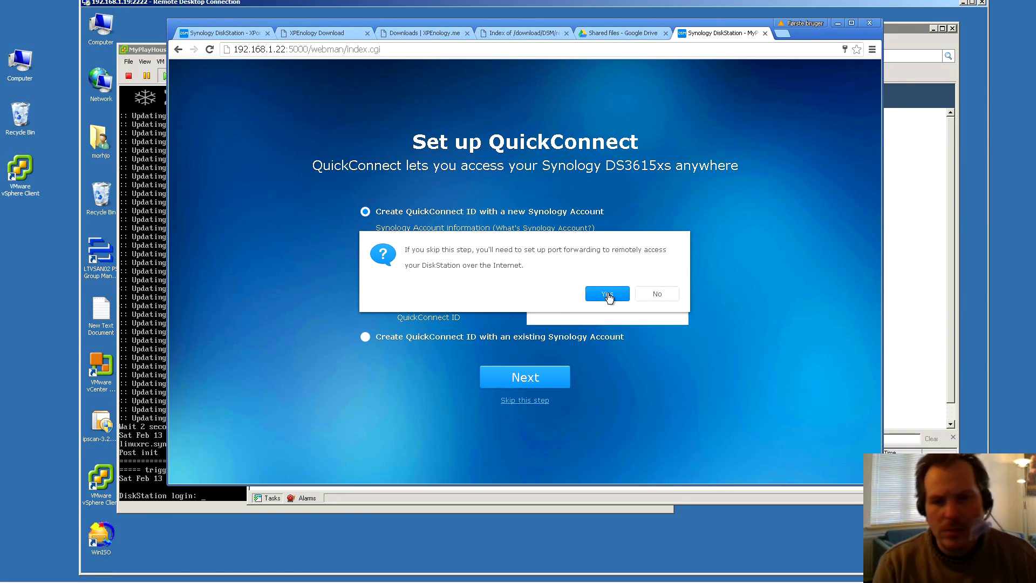
pyautogui.click(608, 295)
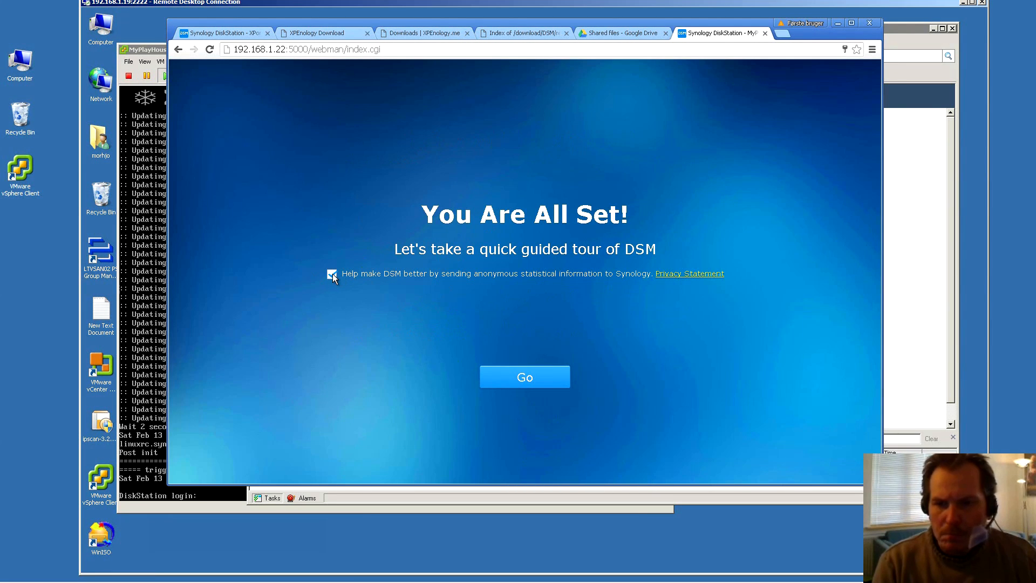
pyautogui.click(526, 378)
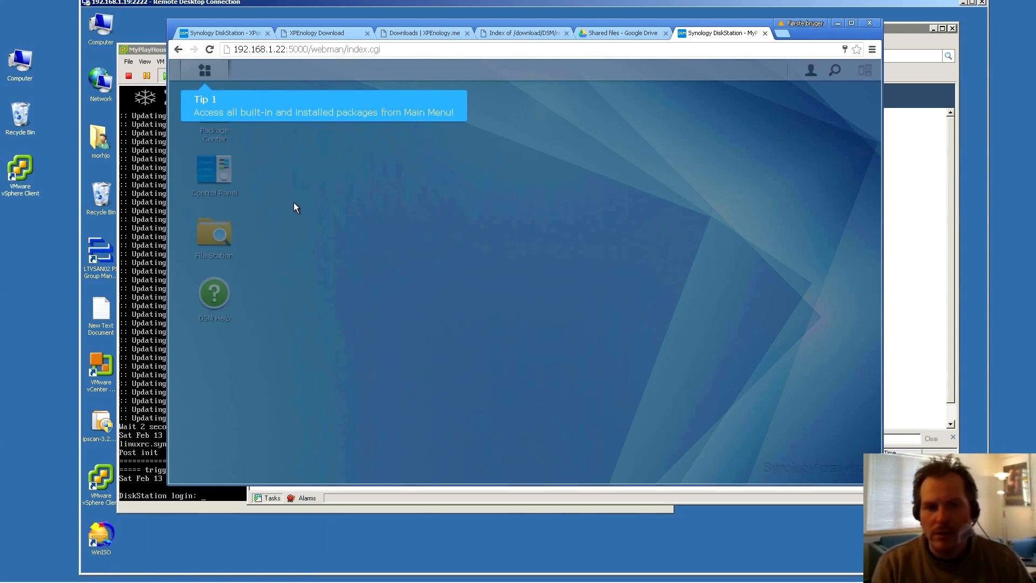
# Dismiss the desktop tips, stop DSM Help auto-launching at login, and close Help
pyautogui.click(248, 107)
pyautogui.click(321, 113)
pyautogui.click(332, 179)
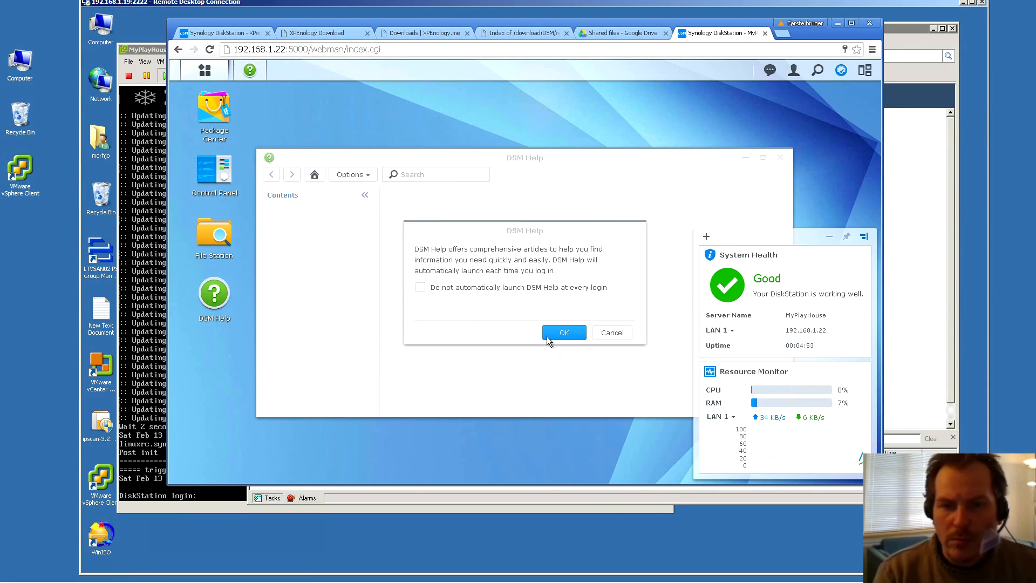
pyautogui.click(420, 288)
pyautogui.click(564, 332)
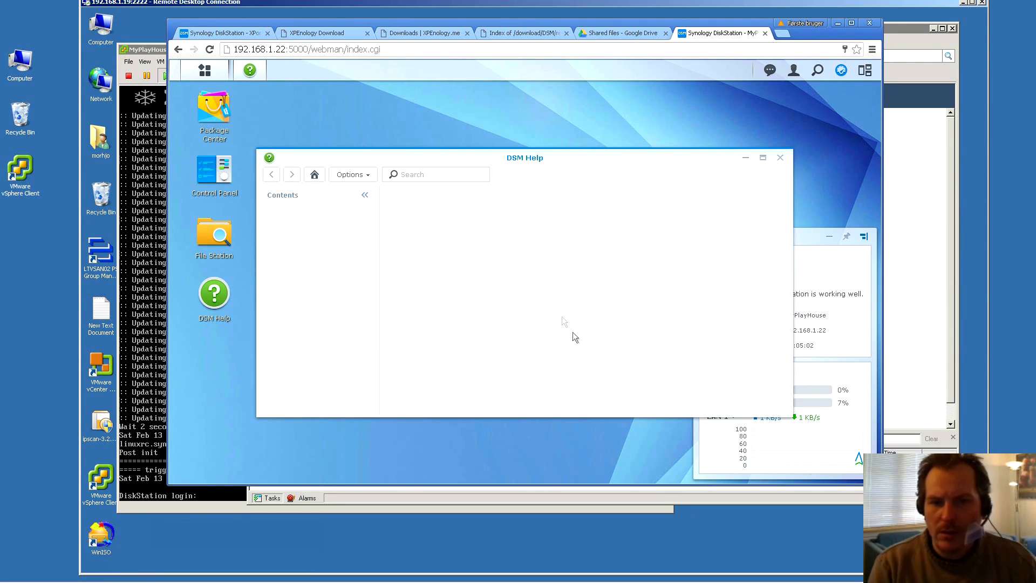
pyautogui.click(780, 157)
# Browse the Main Menu and briefly open and close Package Center
pyautogui.click(204, 70)
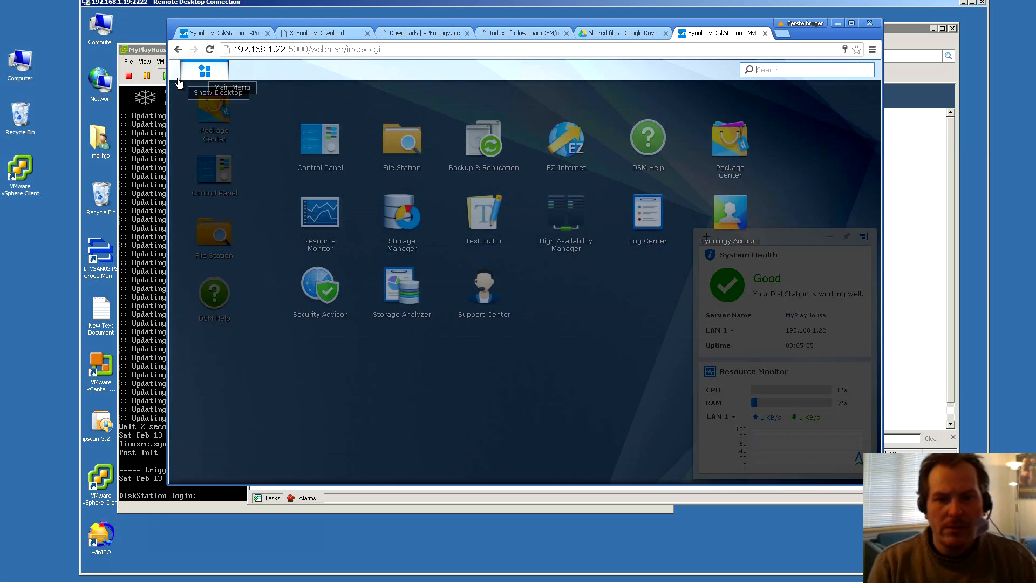
pyautogui.click(353, 238)
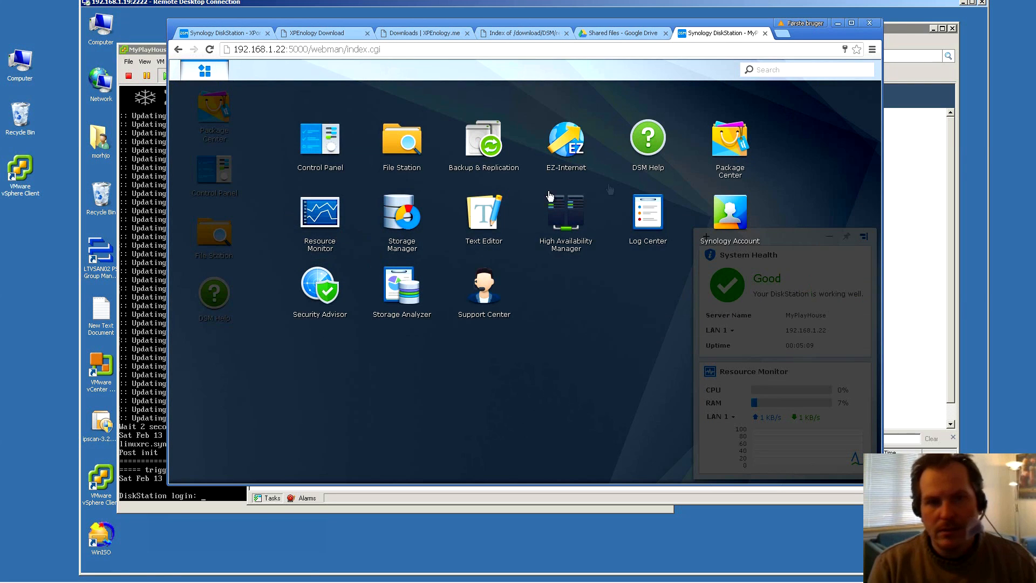
pyautogui.click(440, 357)
pyautogui.click(204, 69)
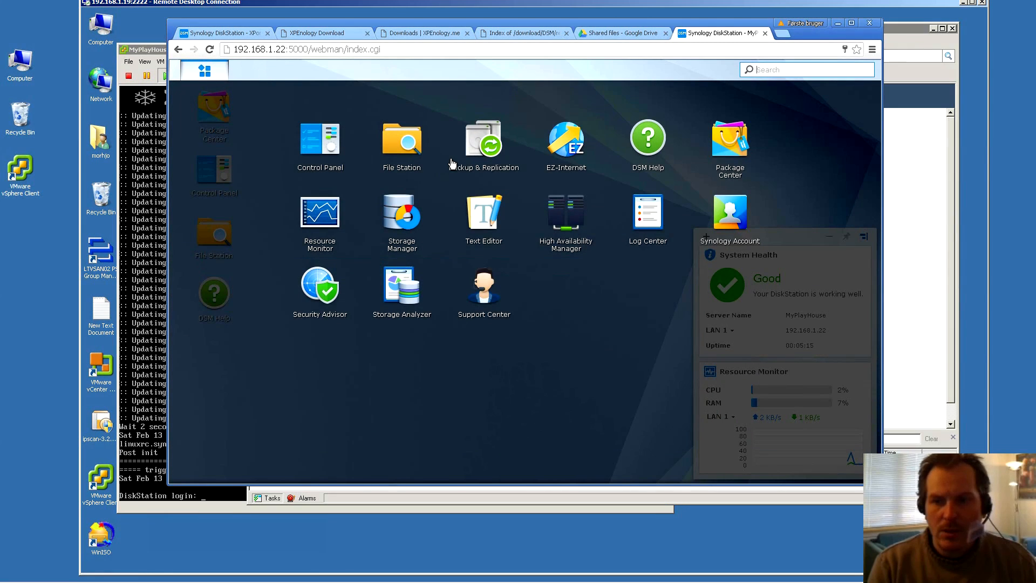
pyautogui.click(733, 142)
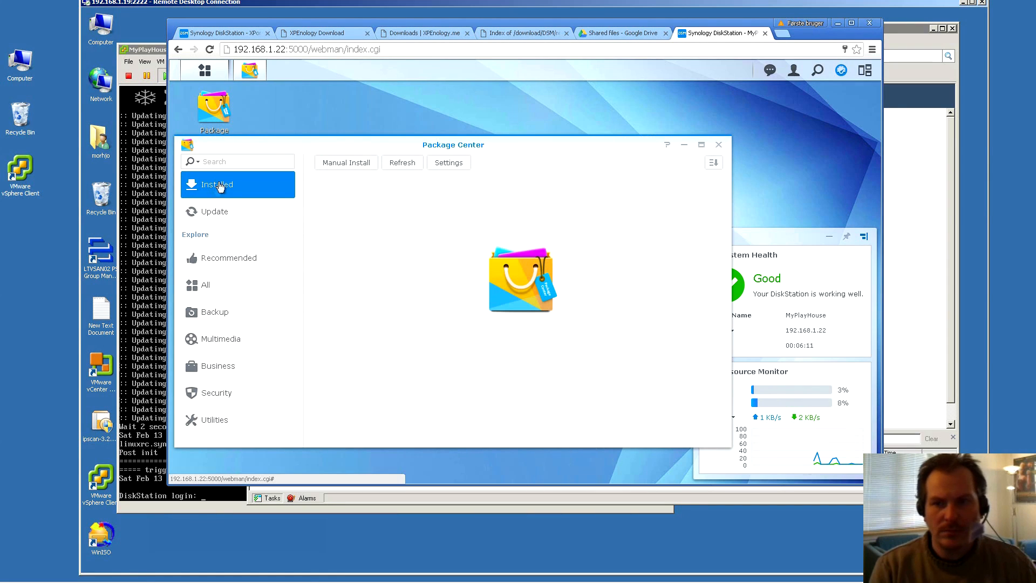
pyautogui.click(719, 145)
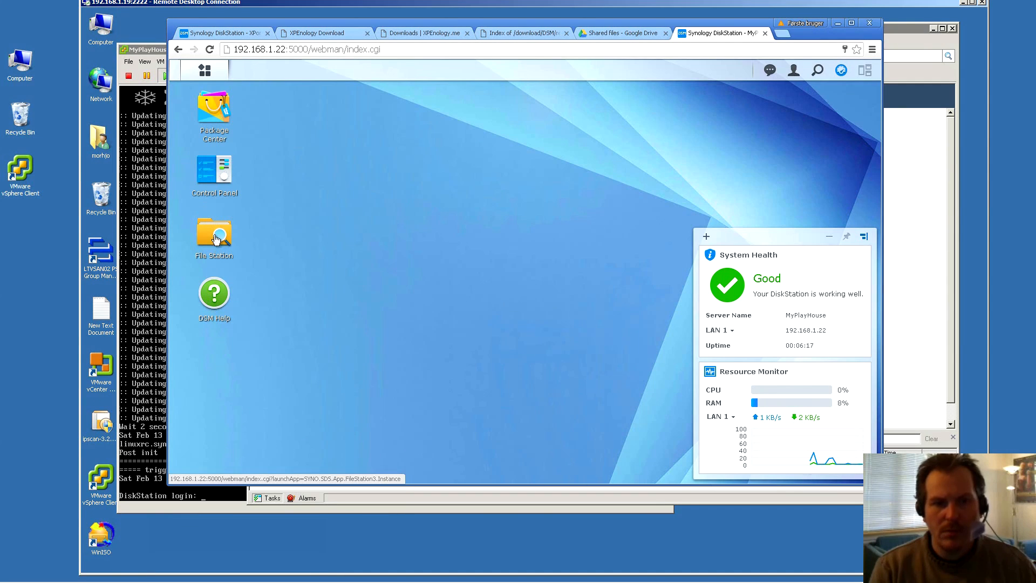
# Launch Storage Manager and view its Volume page, which lists no volumes
pyautogui.click(202, 71)
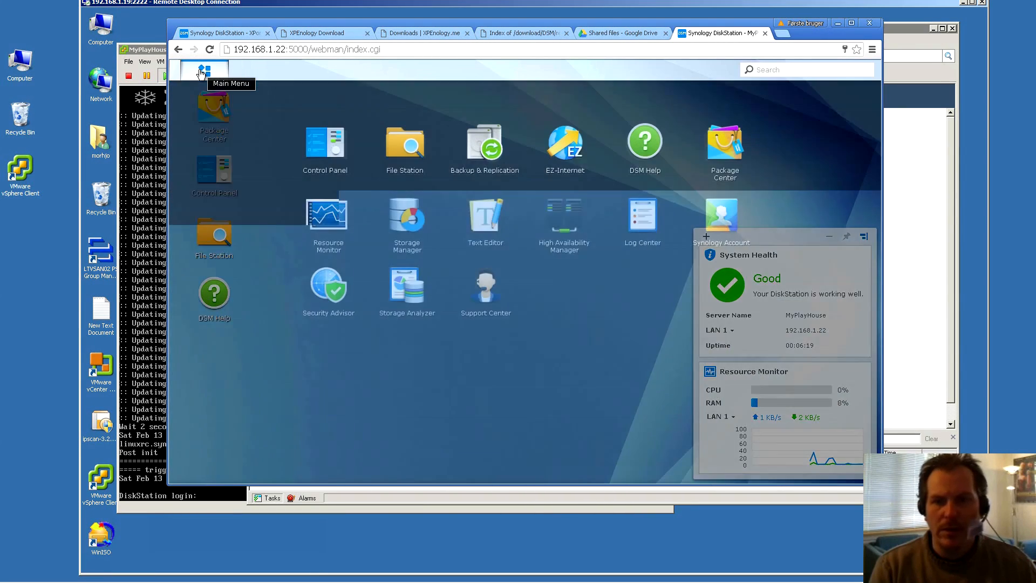
pyautogui.click(400, 216)
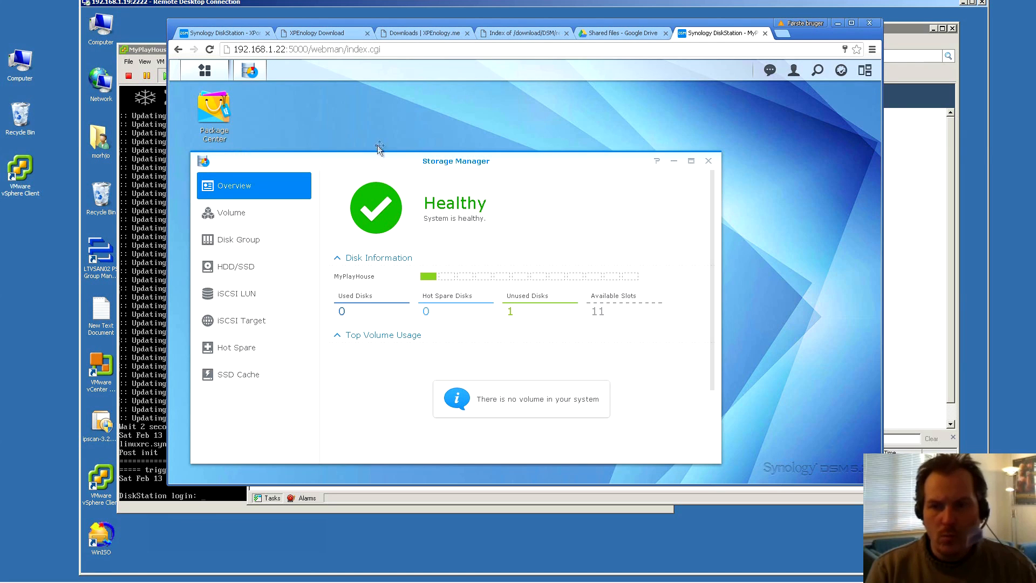
pyautogui.moveTo(371, 160); pyautogui.dragTo(465, 135)
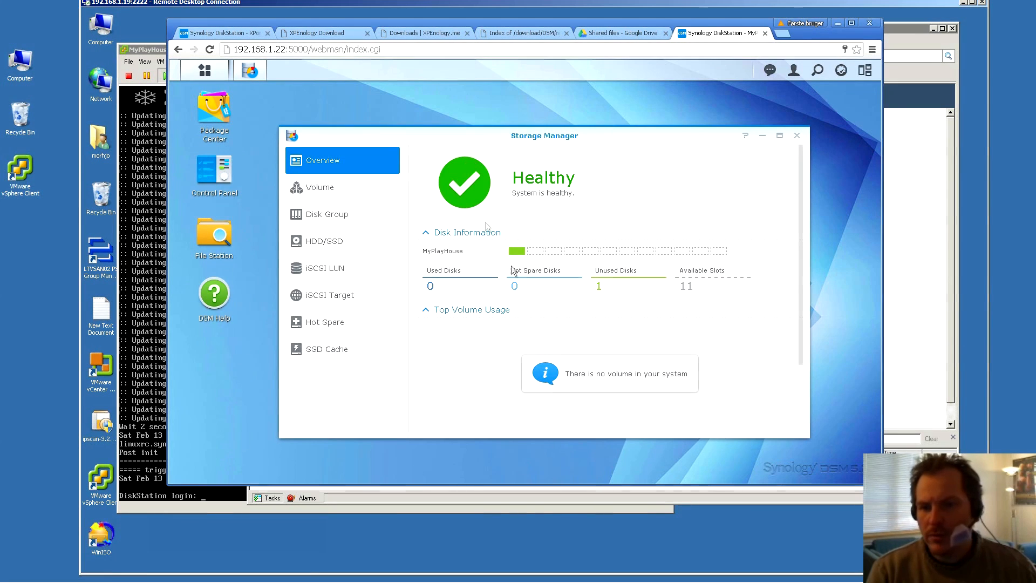
pyautogui.moveTo(518, 252)
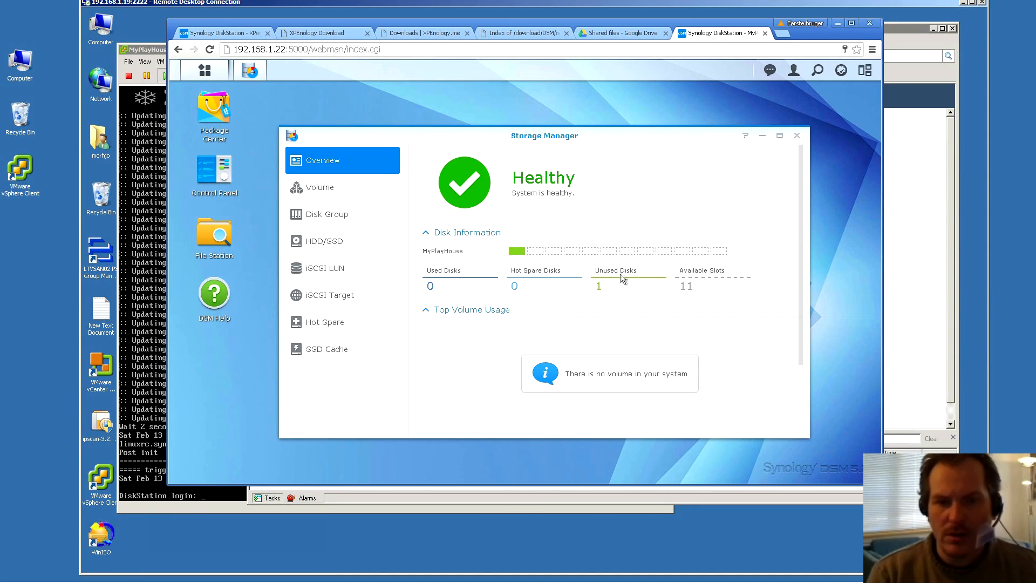
pyautogui.click(319, 216)
pyautogui.click(315, 192)
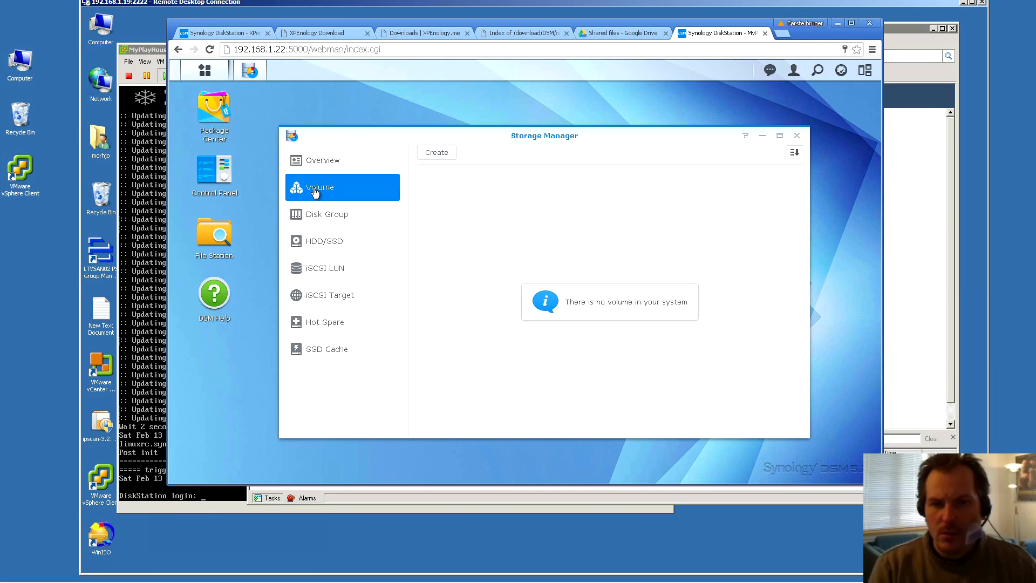